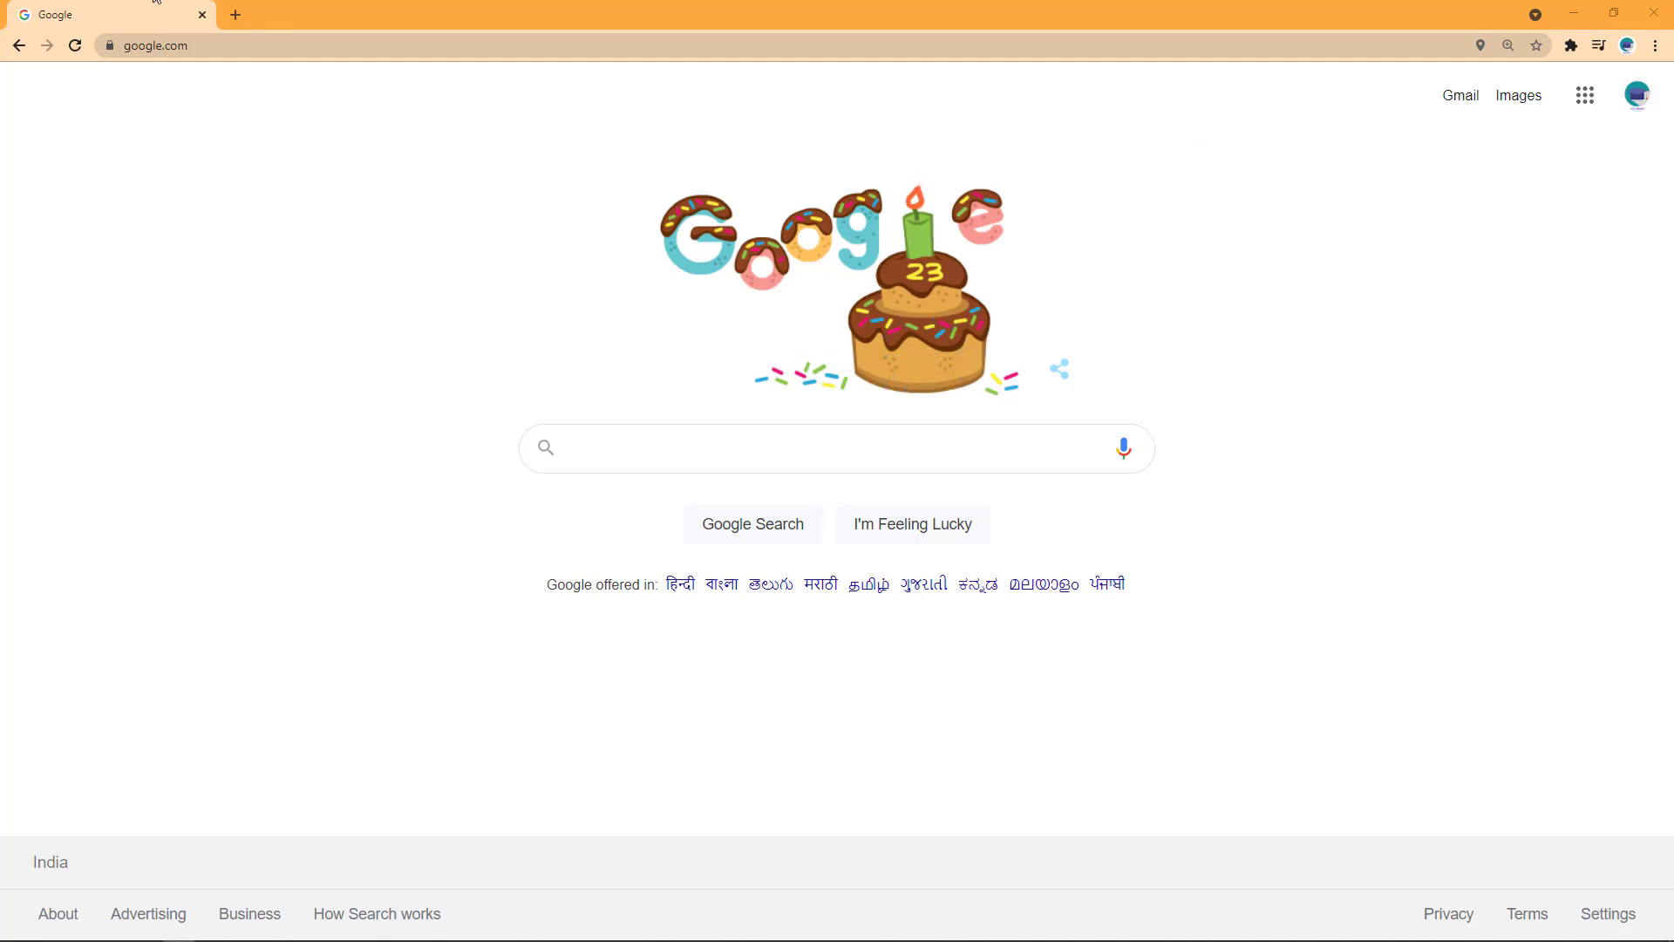
Switch Google Search to a different signed-in Google account.
click(1636, 111)
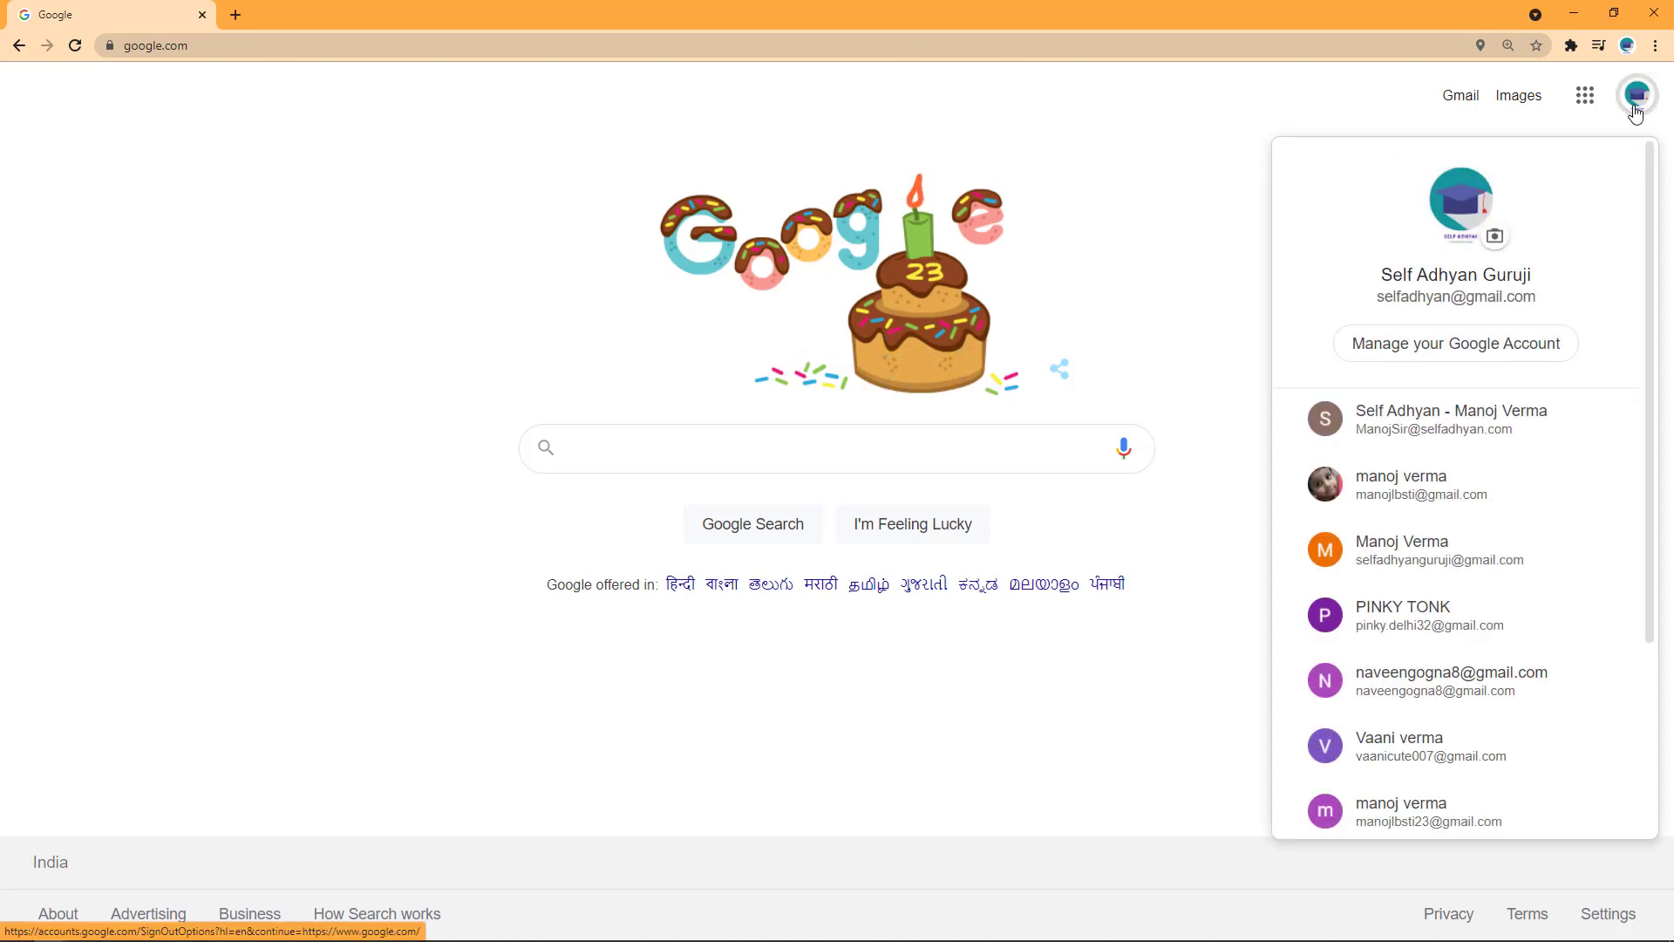
scroll(1450, 629, down, 2)
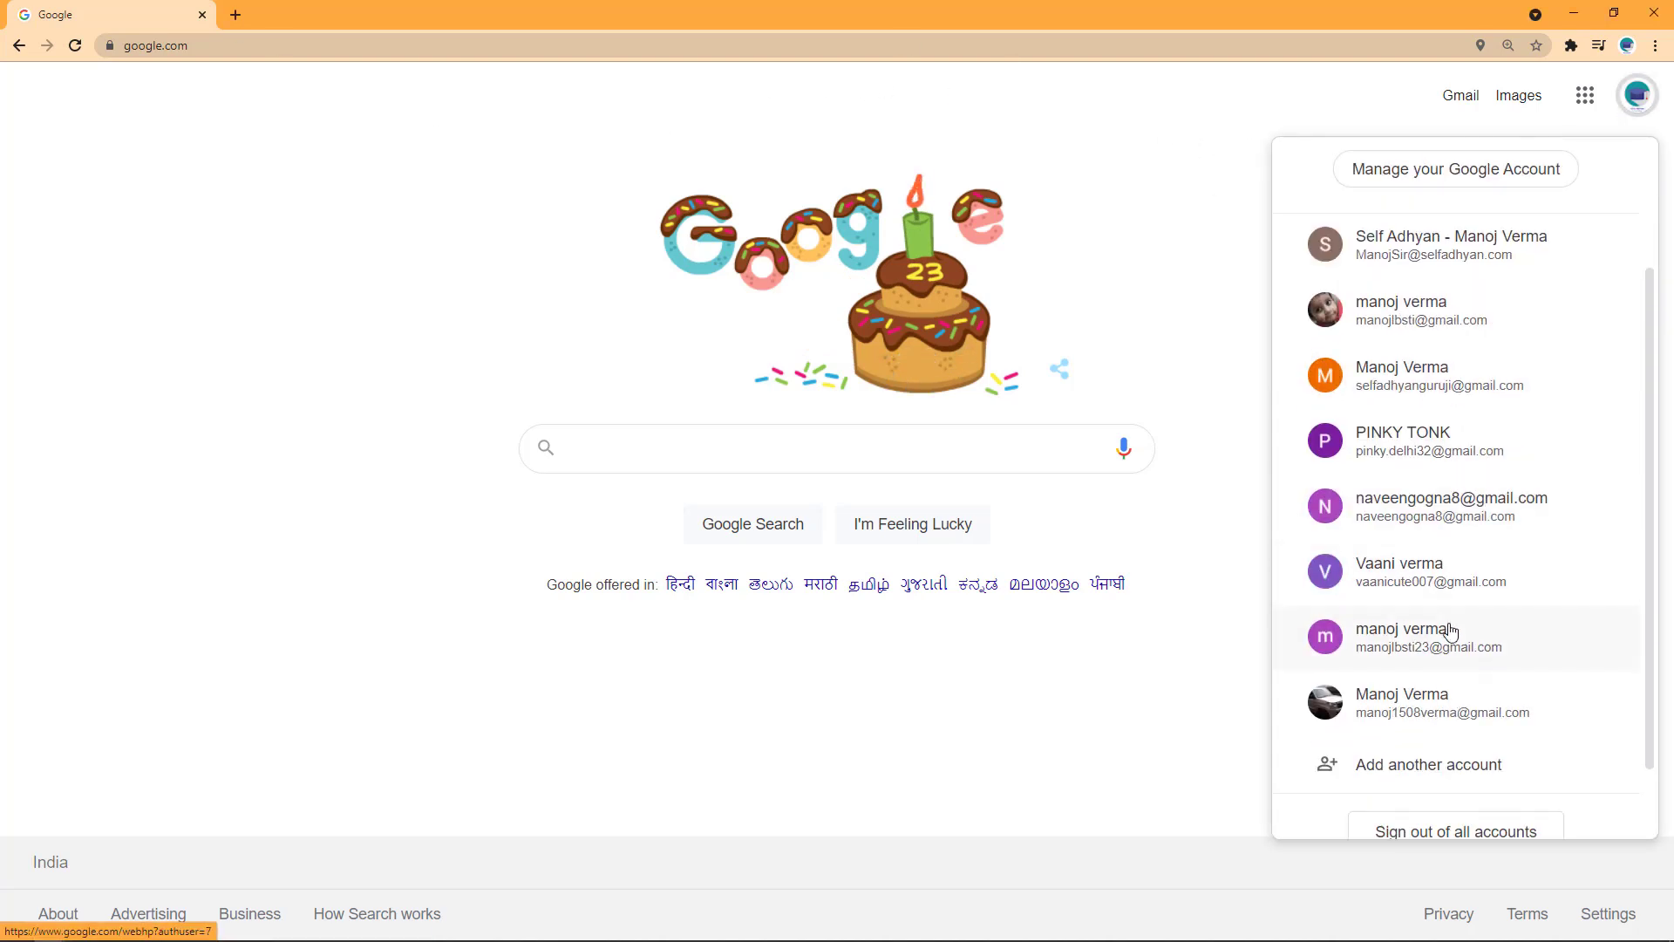
click(1439, 699)
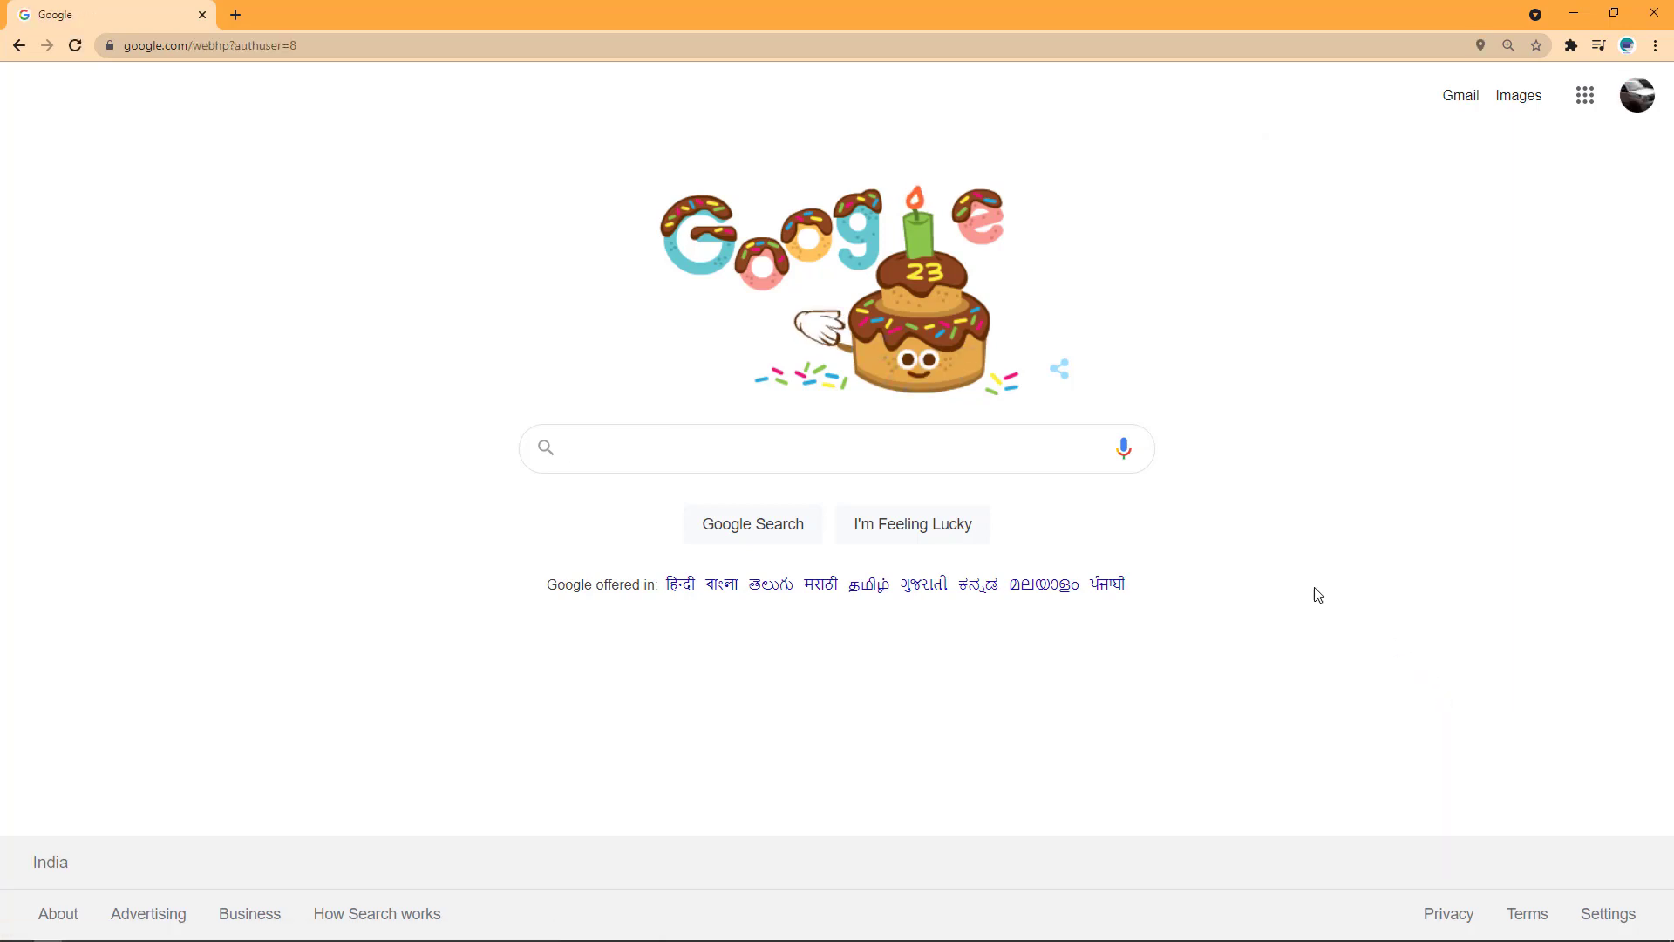
Launch Google Drive for that account from the Google apps grid.
click(1585, 103)
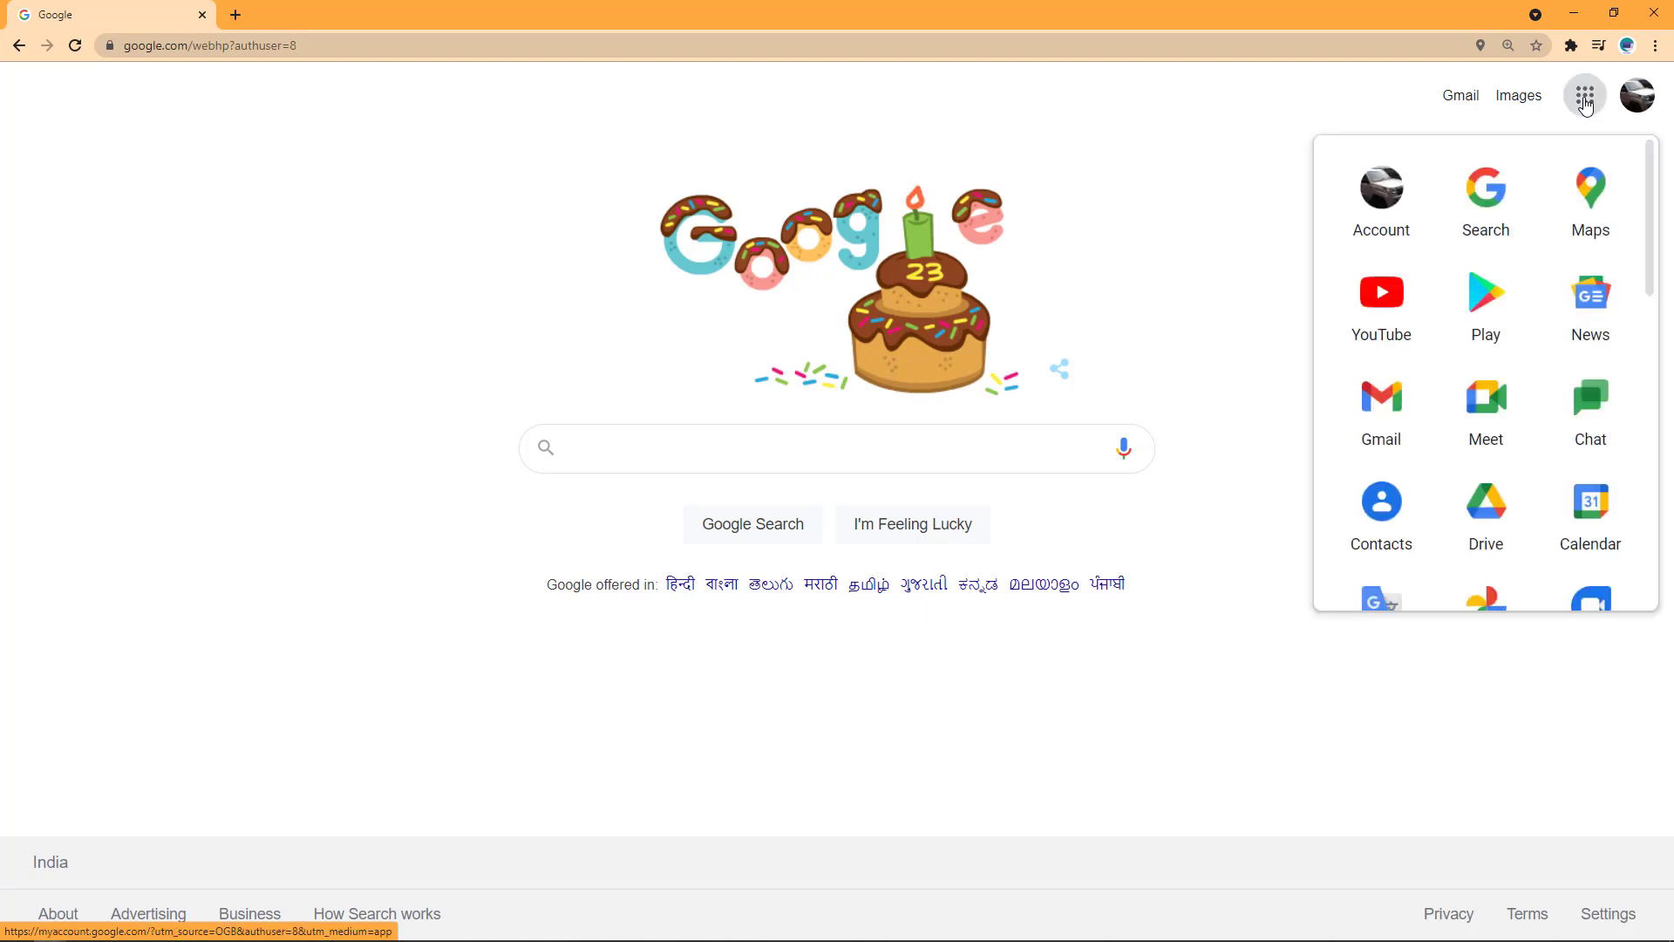
scroll(1569, 340, down, 1)
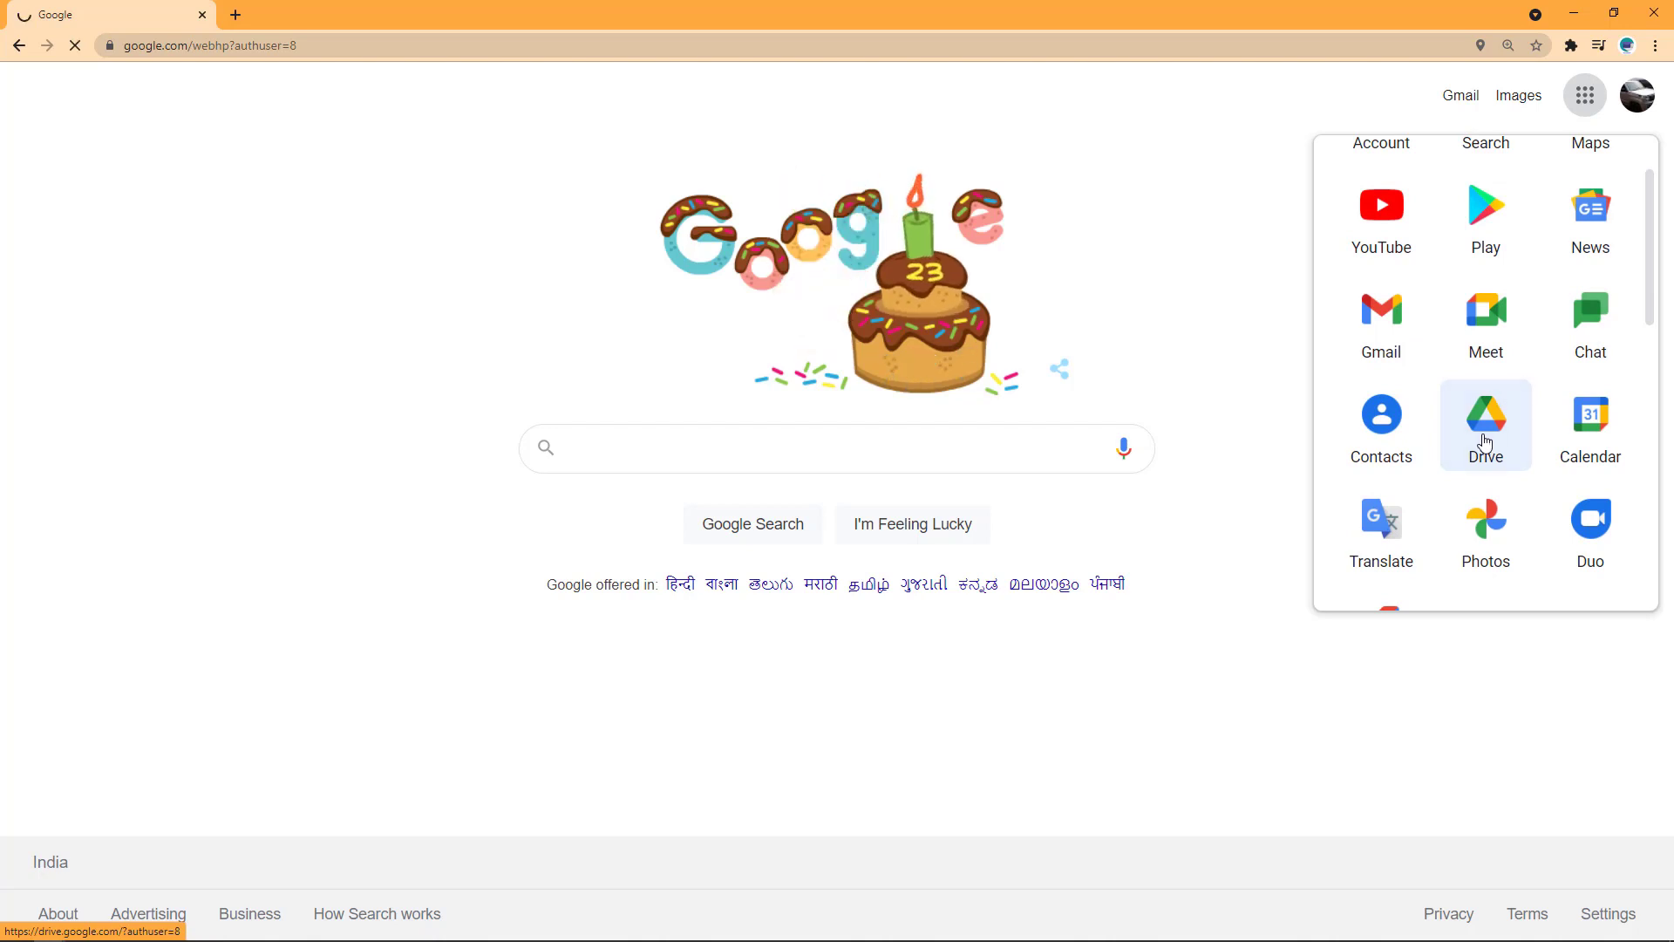
click(1481, 441)
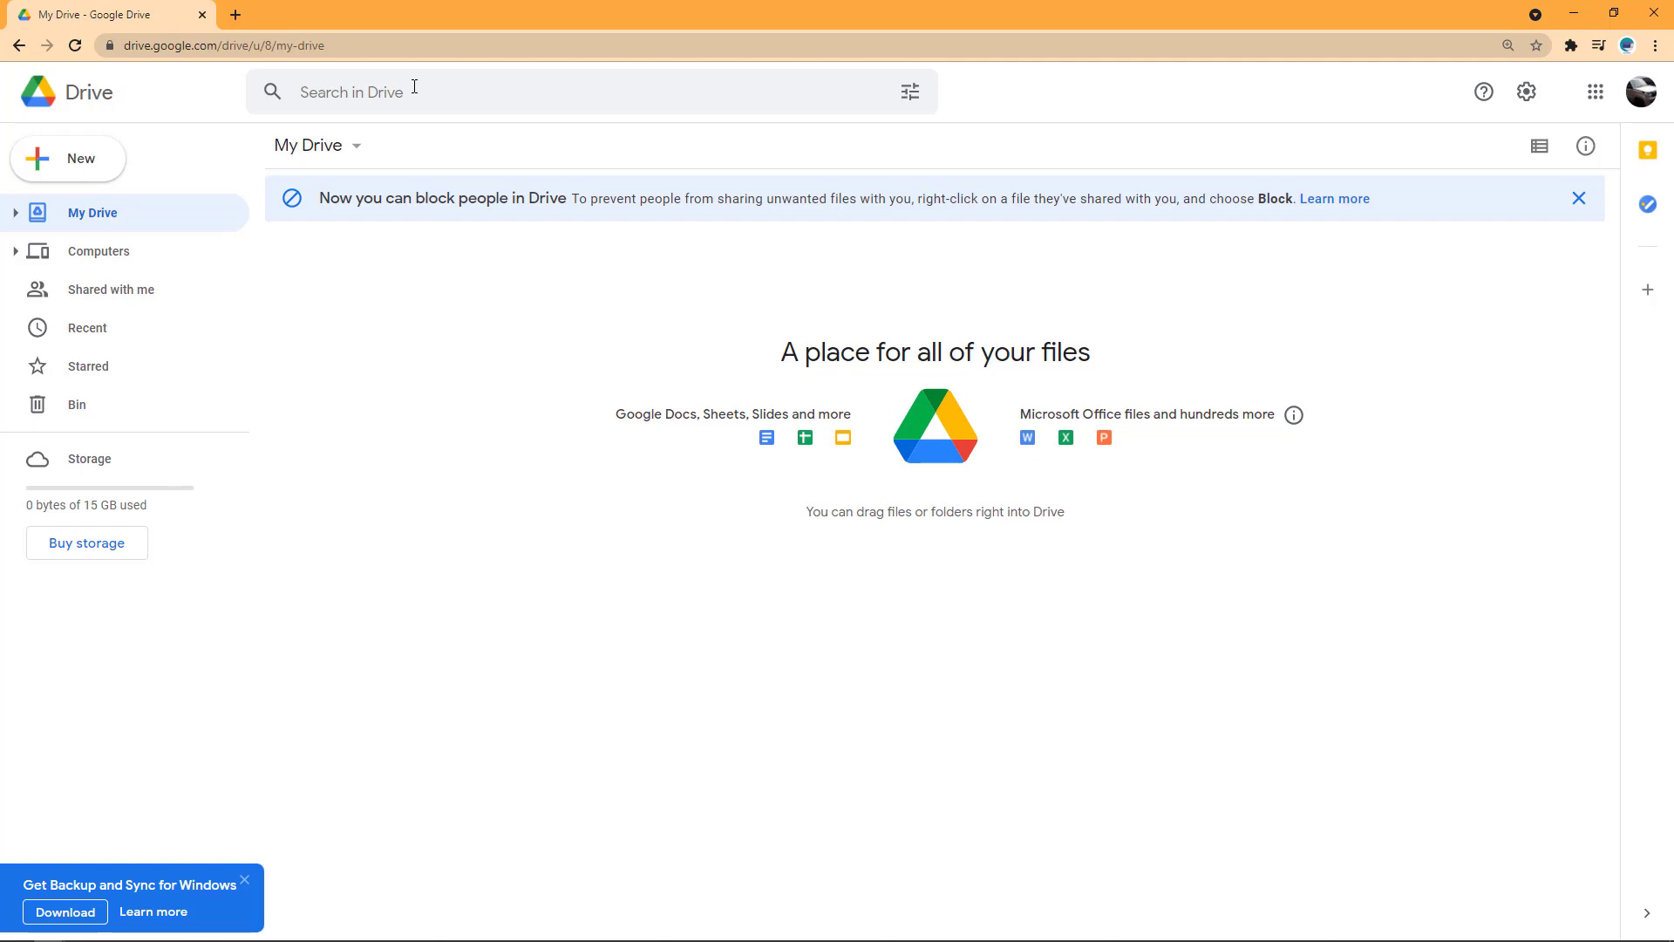
Add three new folders to My Drive, named My Document, My Pic and Song.
right_click(530, 314)
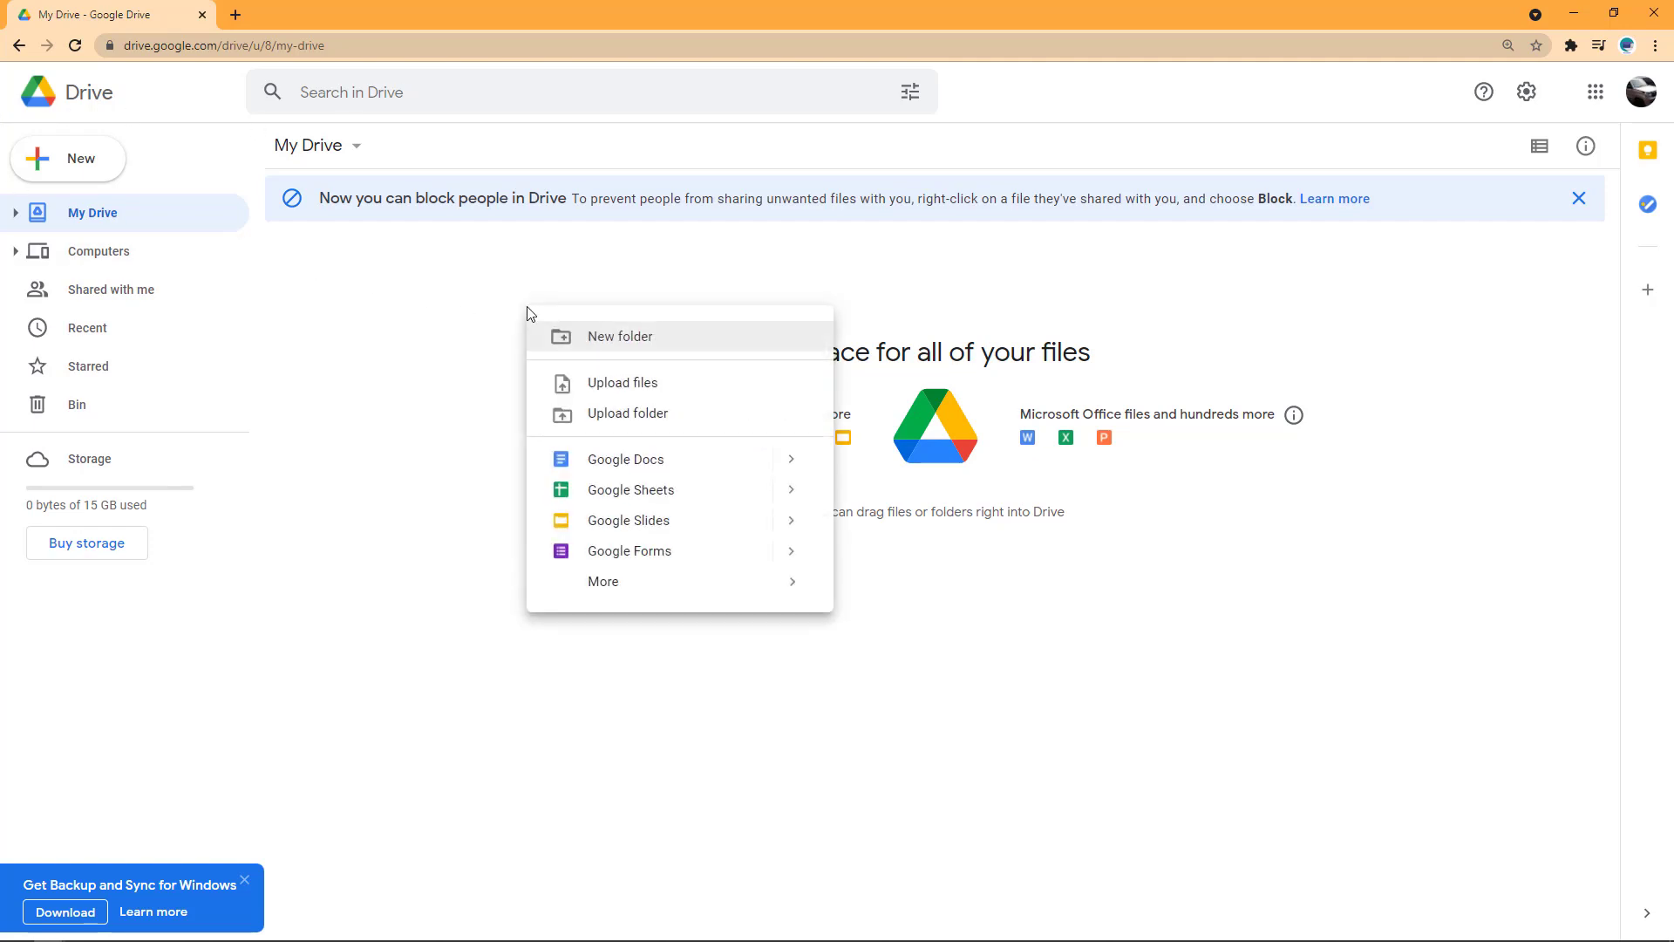
click(629, 345)
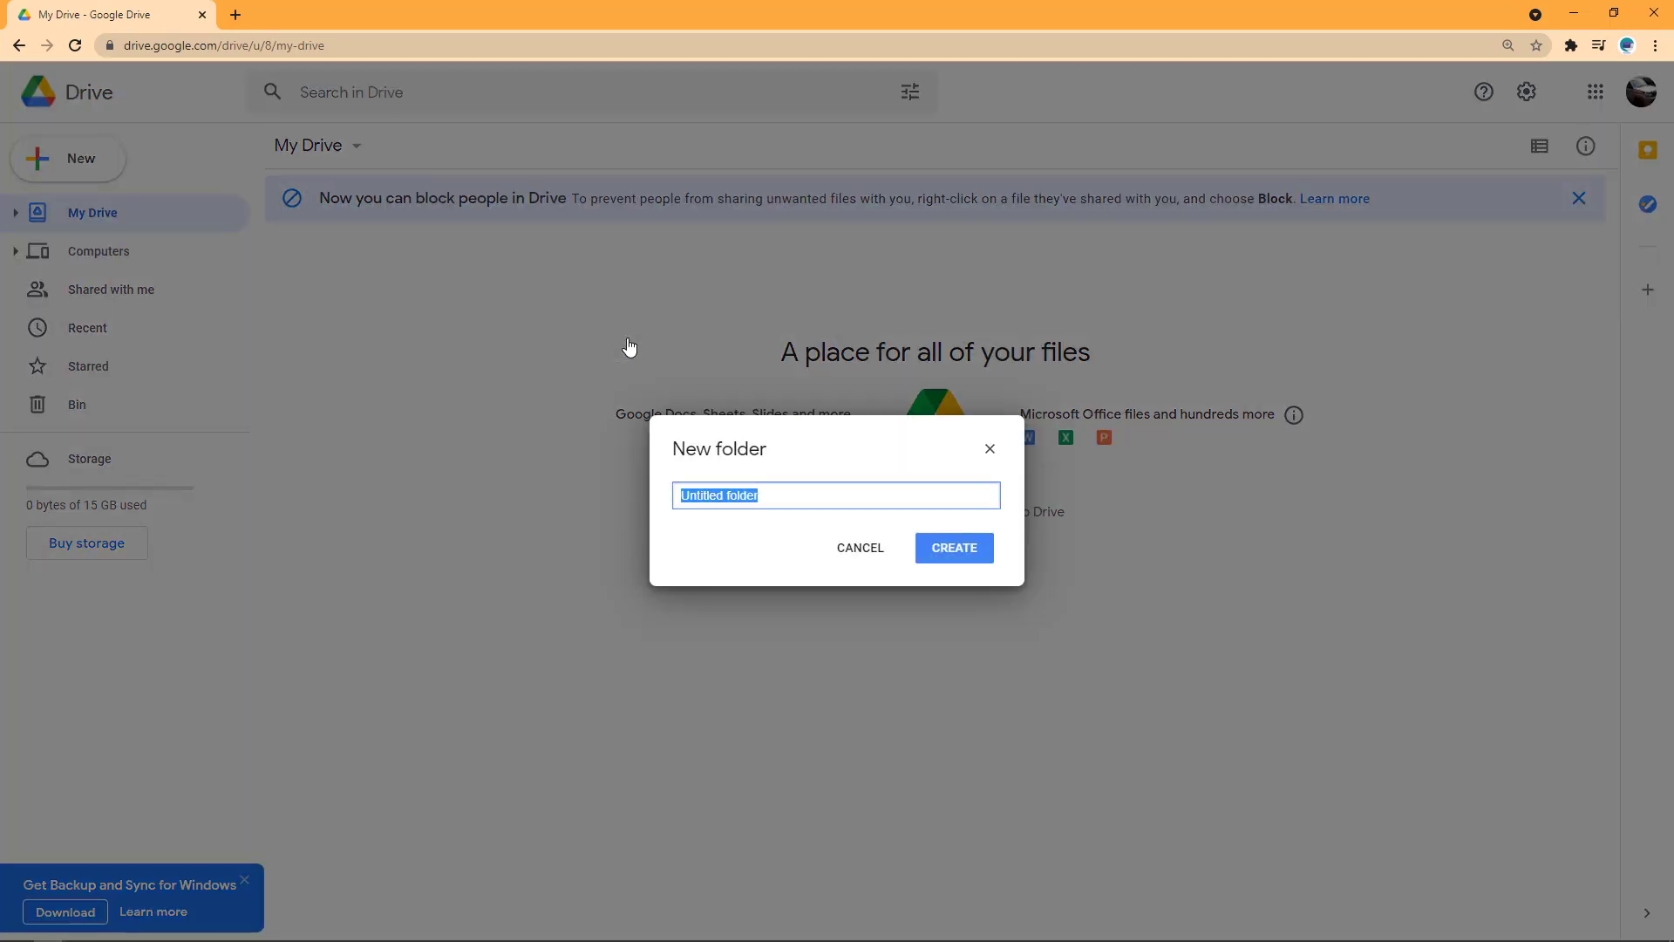
text(My Document)
key(Return)
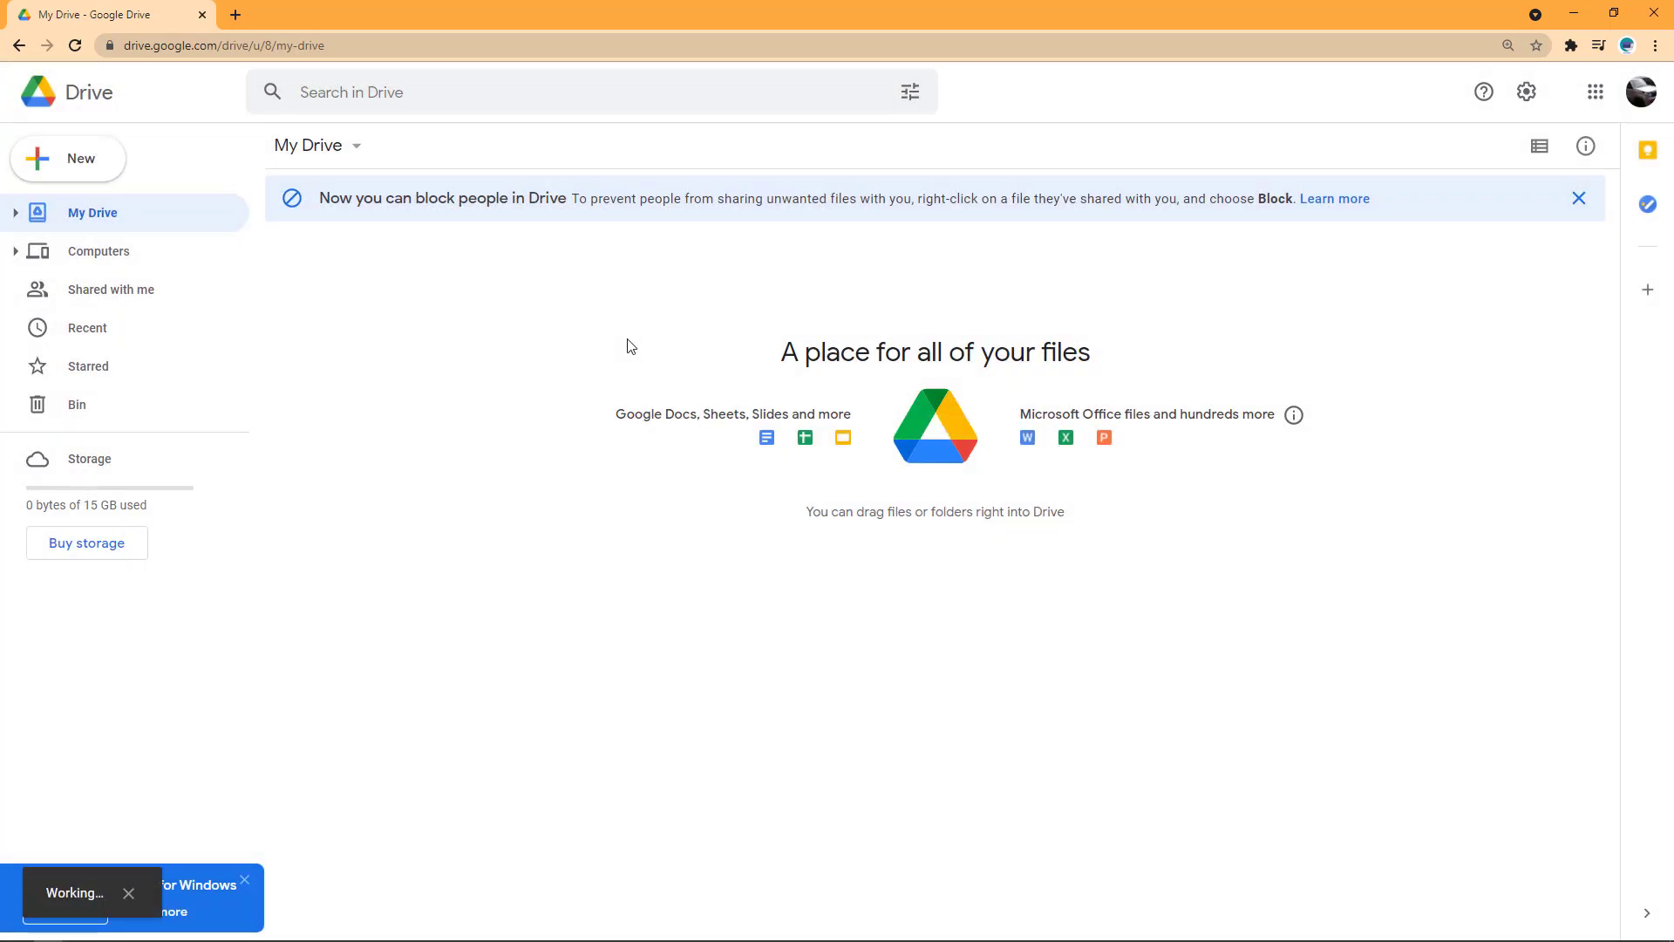
right_click(546, 376)
click(608, 401)
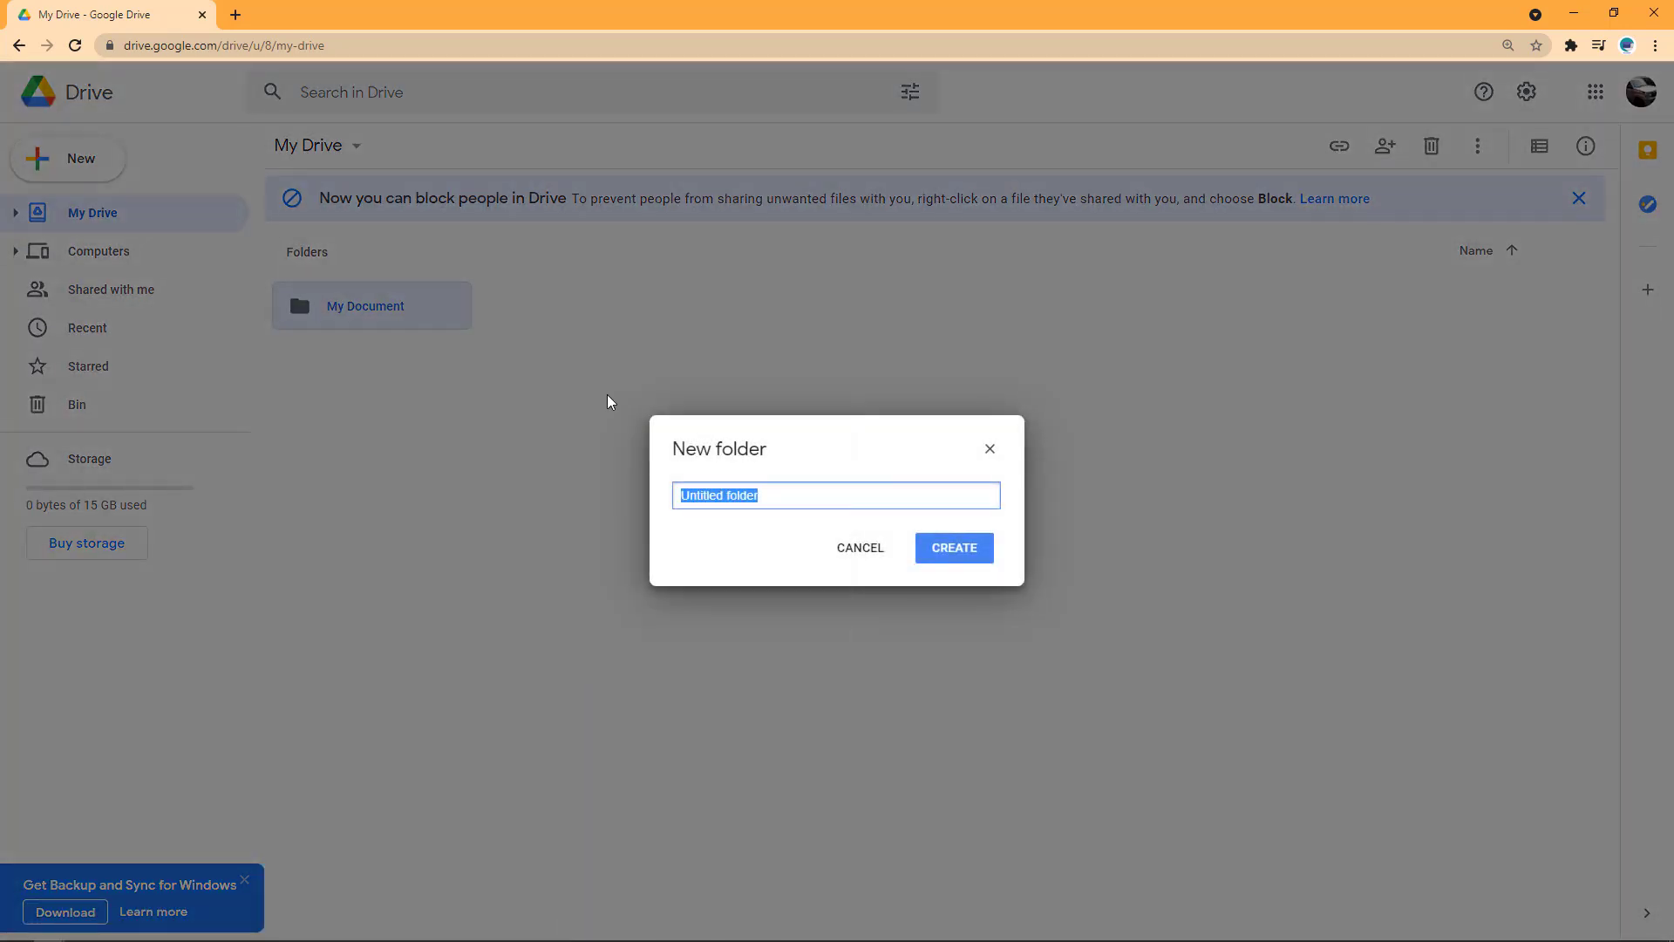
text(My P)
key(Return)
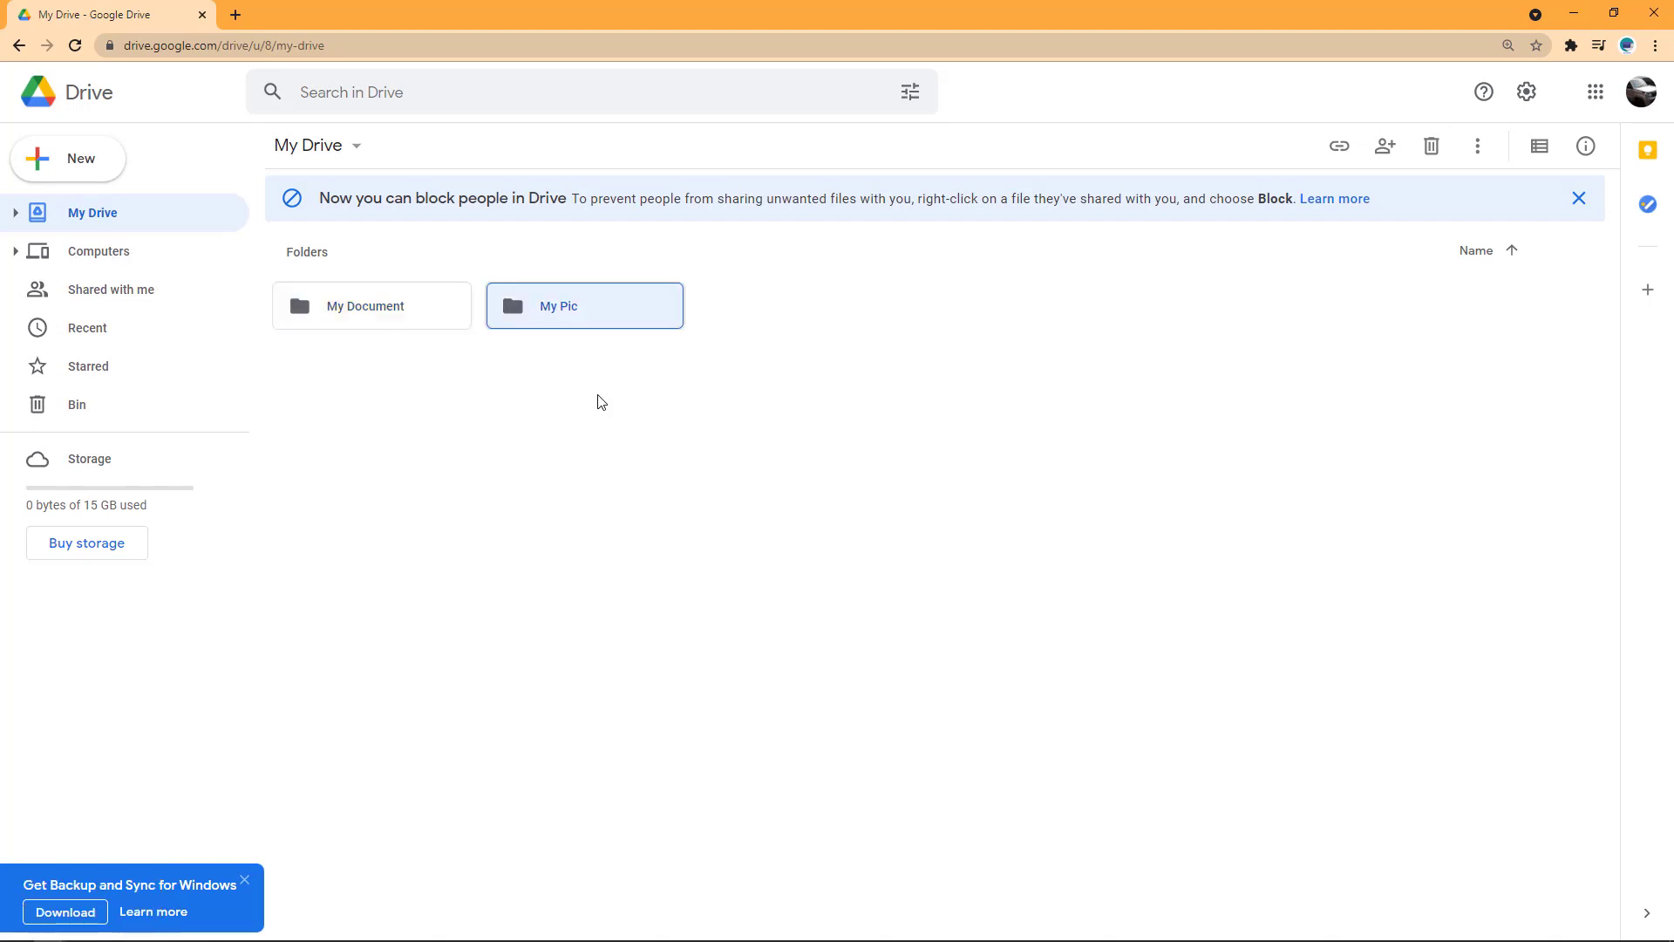
right_click(847, 363)
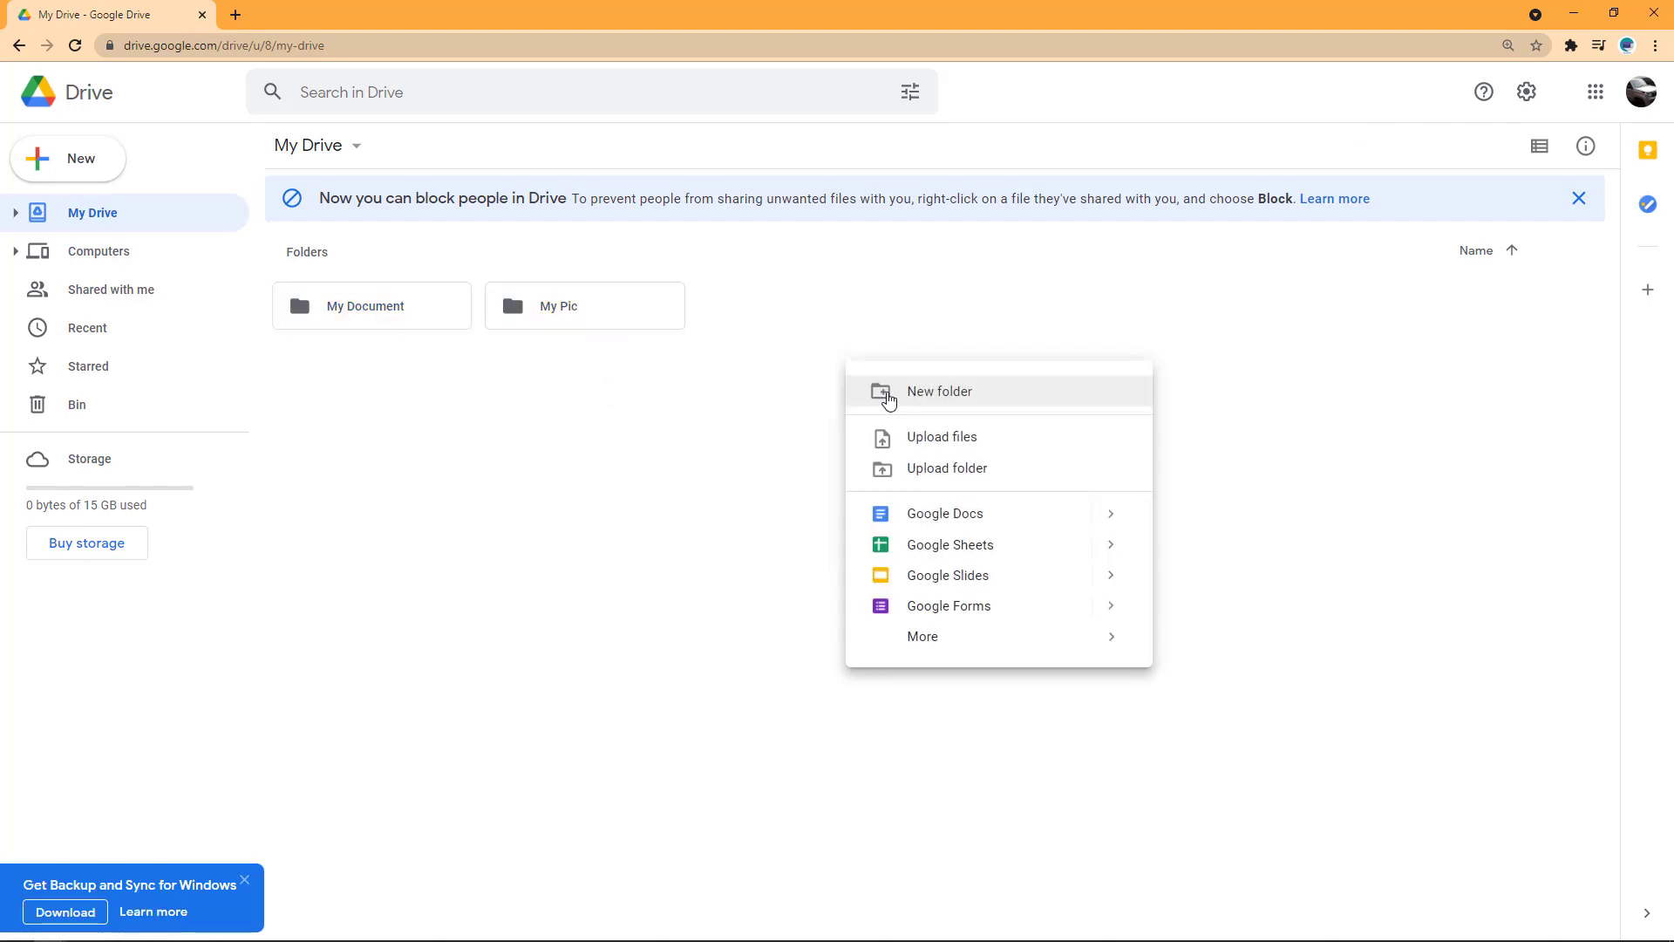
click(887, 399)
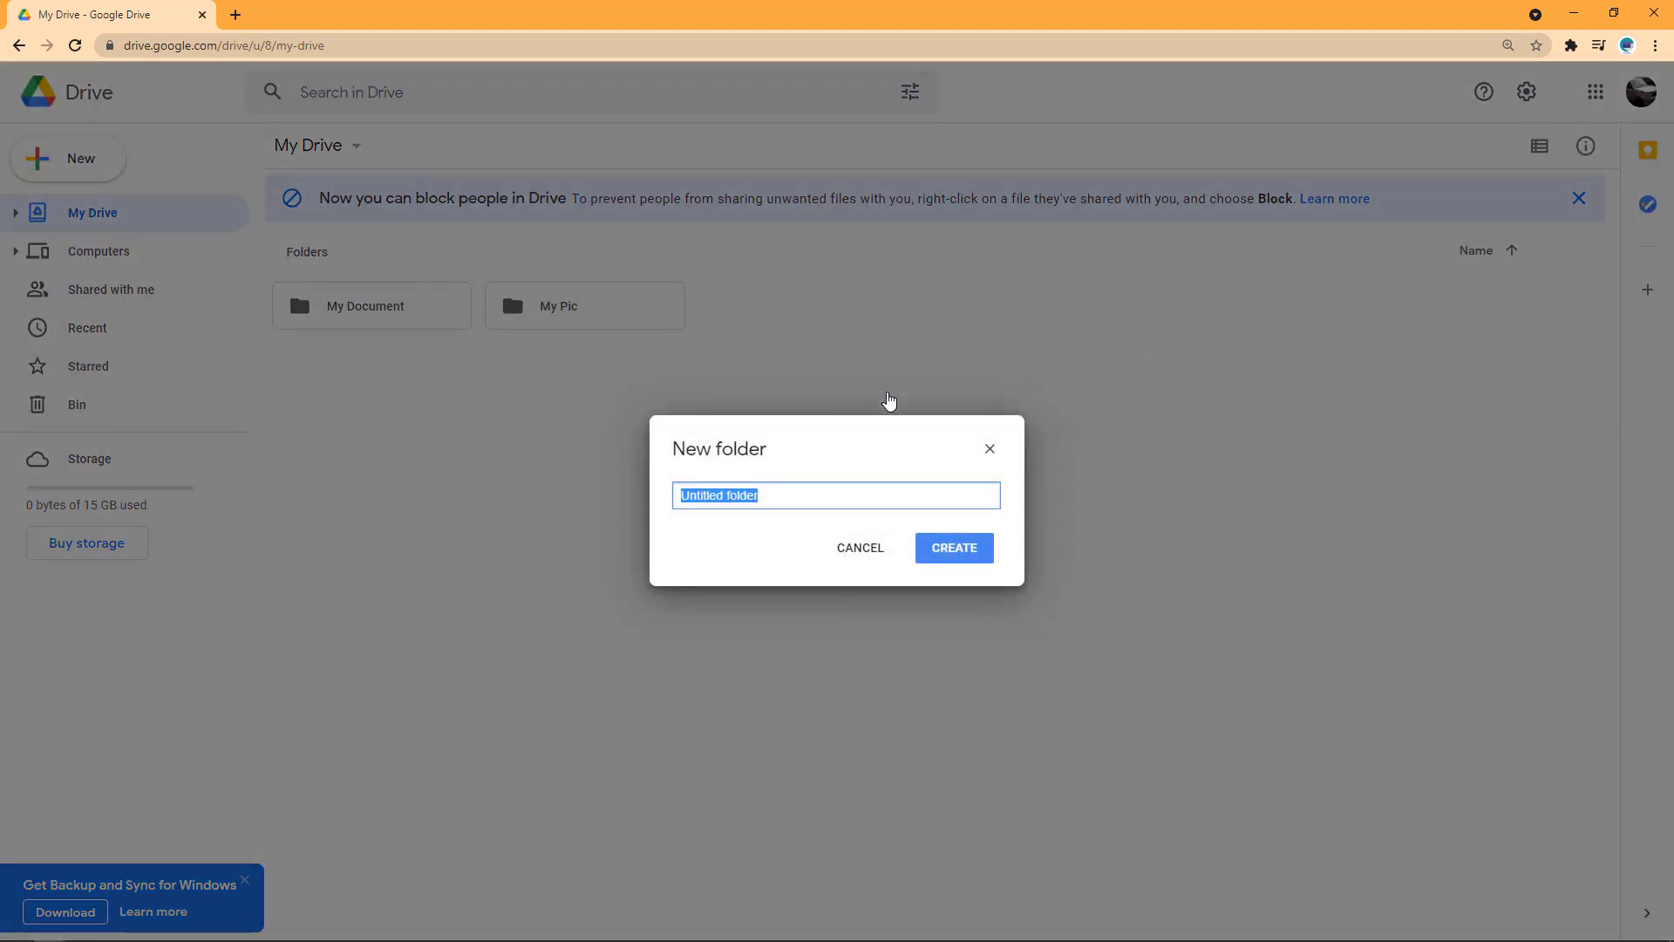
text(Song)
key(Return)
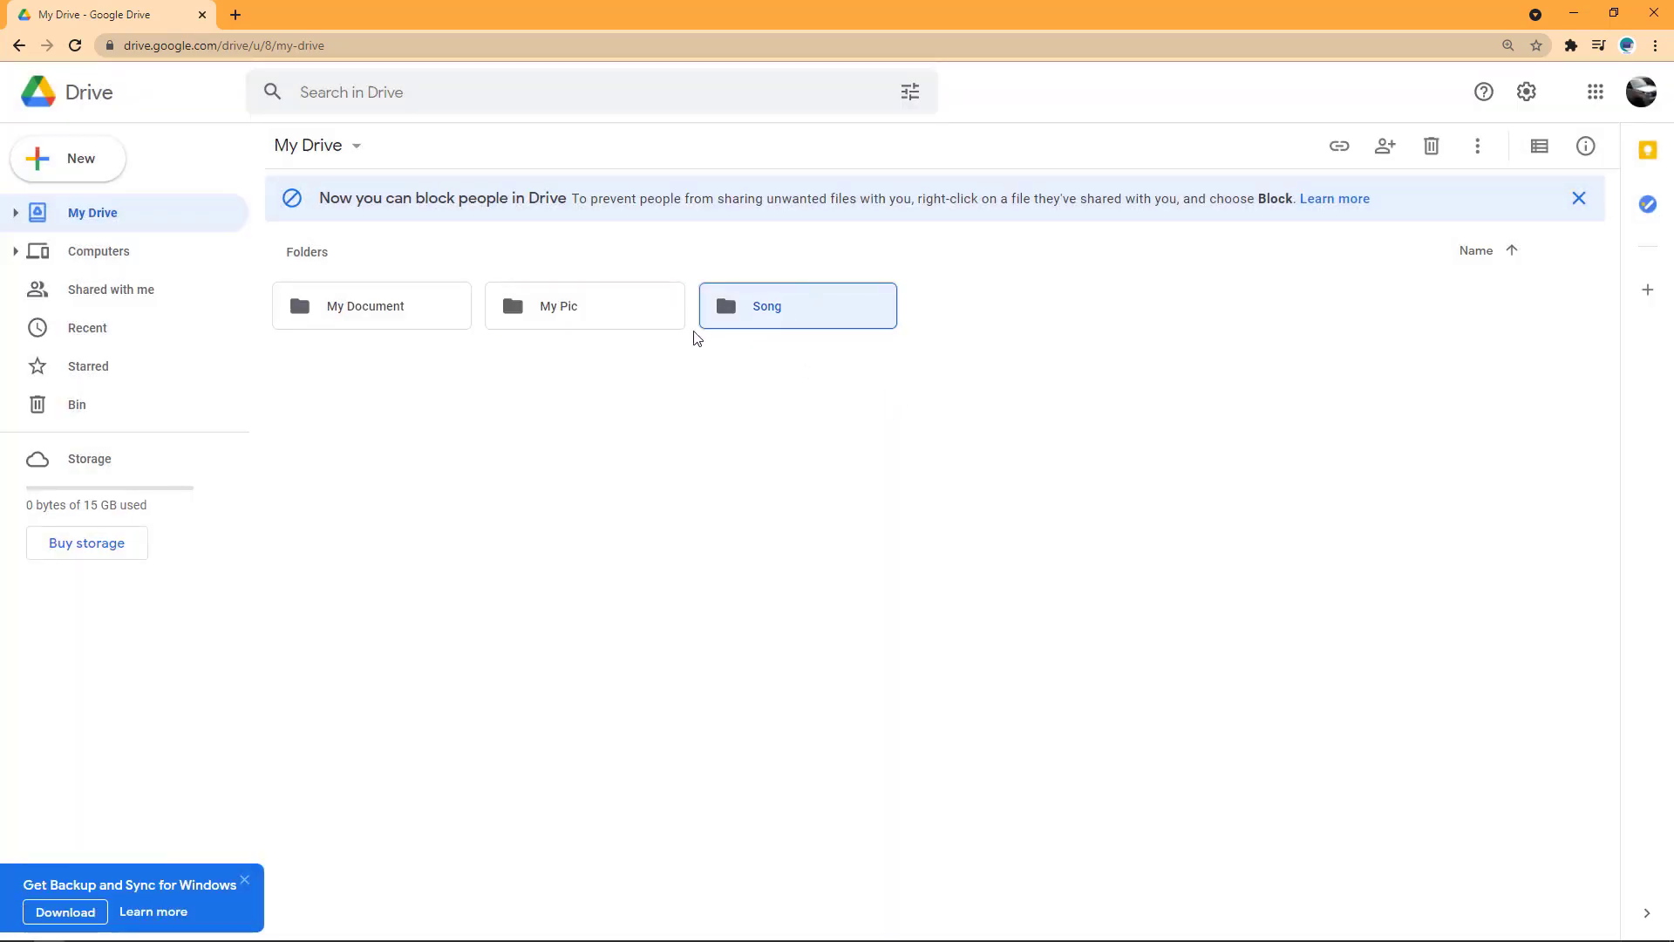
Enter the My Document folder and start an Upload files action into it.
double_click(430, 307)
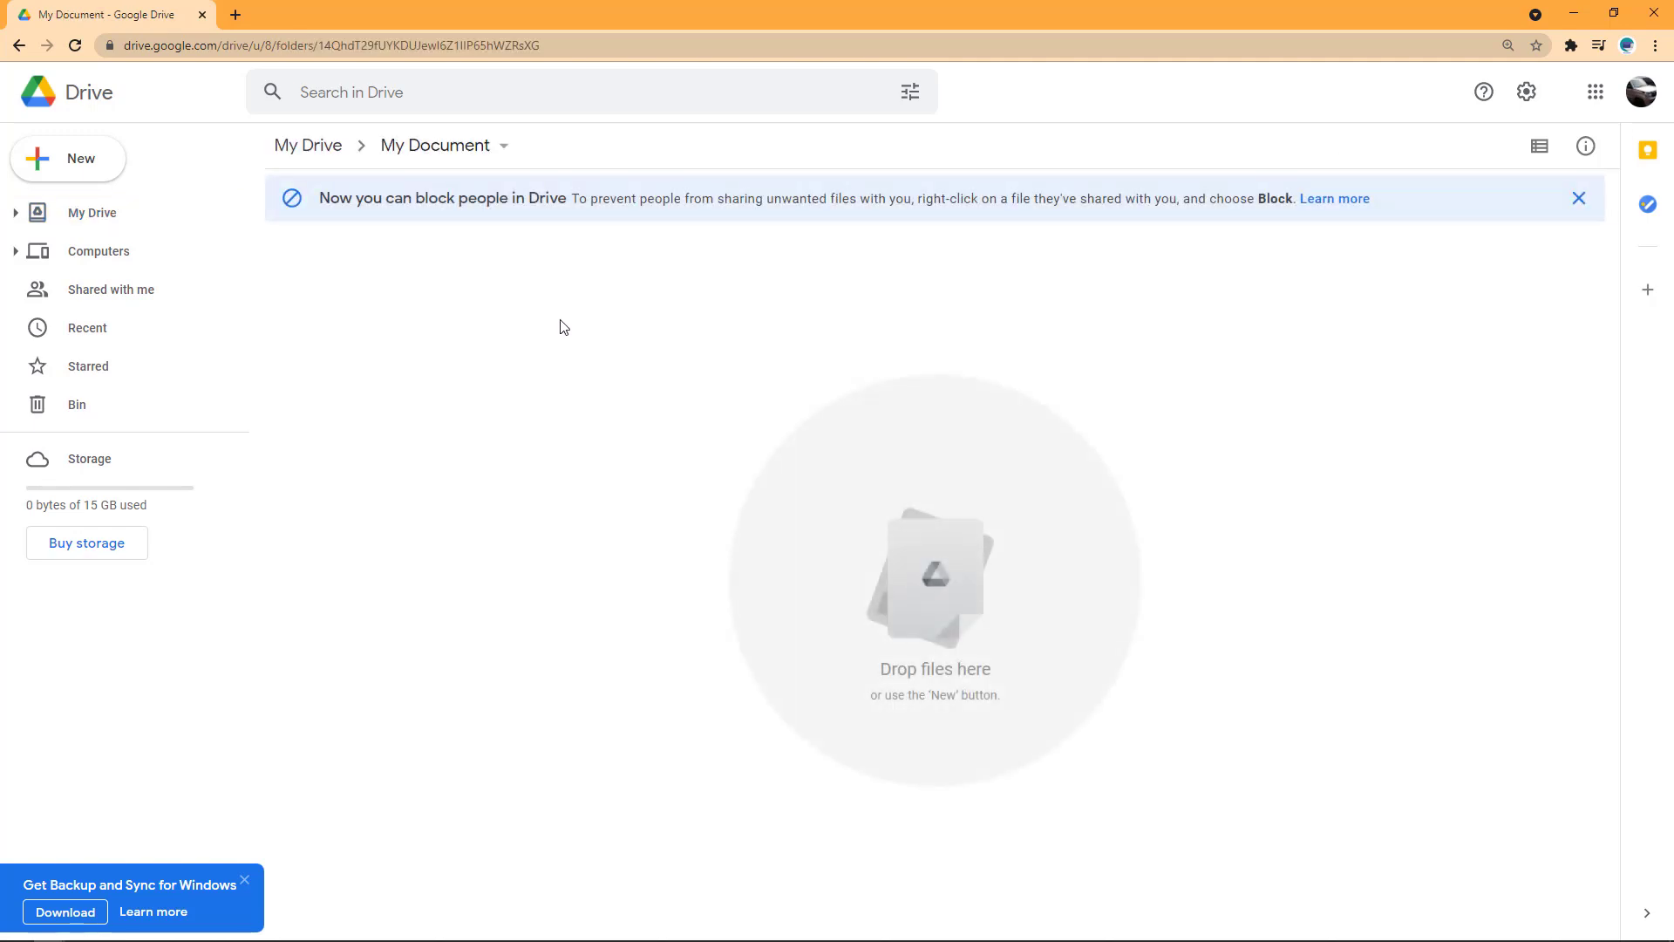
right_click(563, 327)
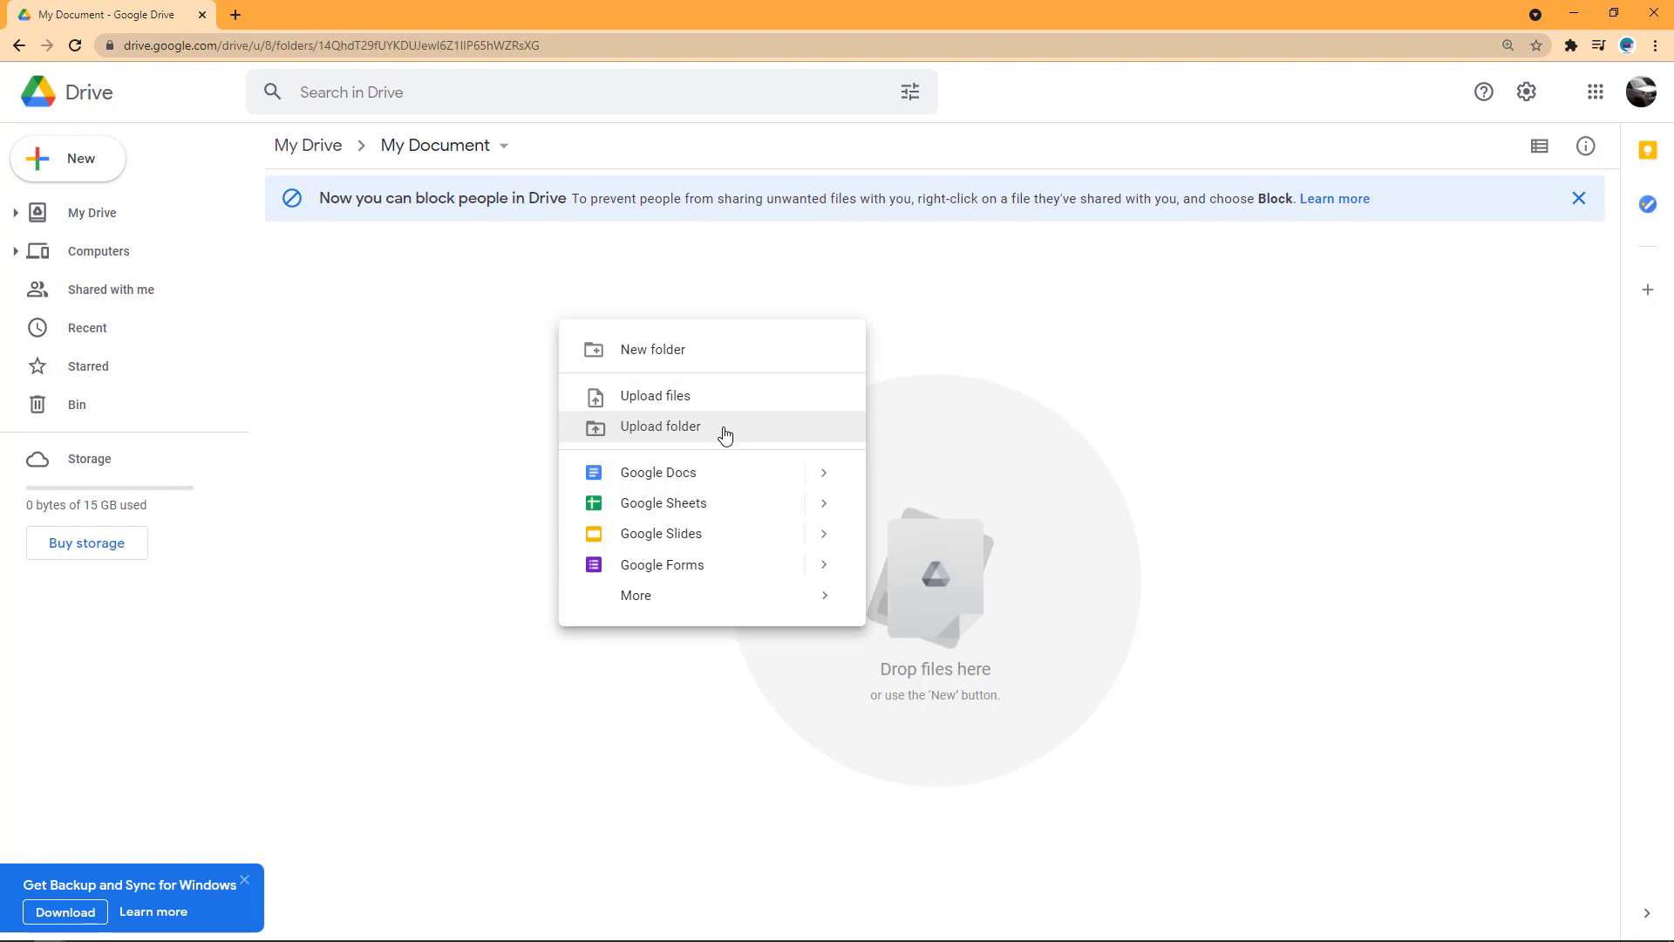
click(726, 405)
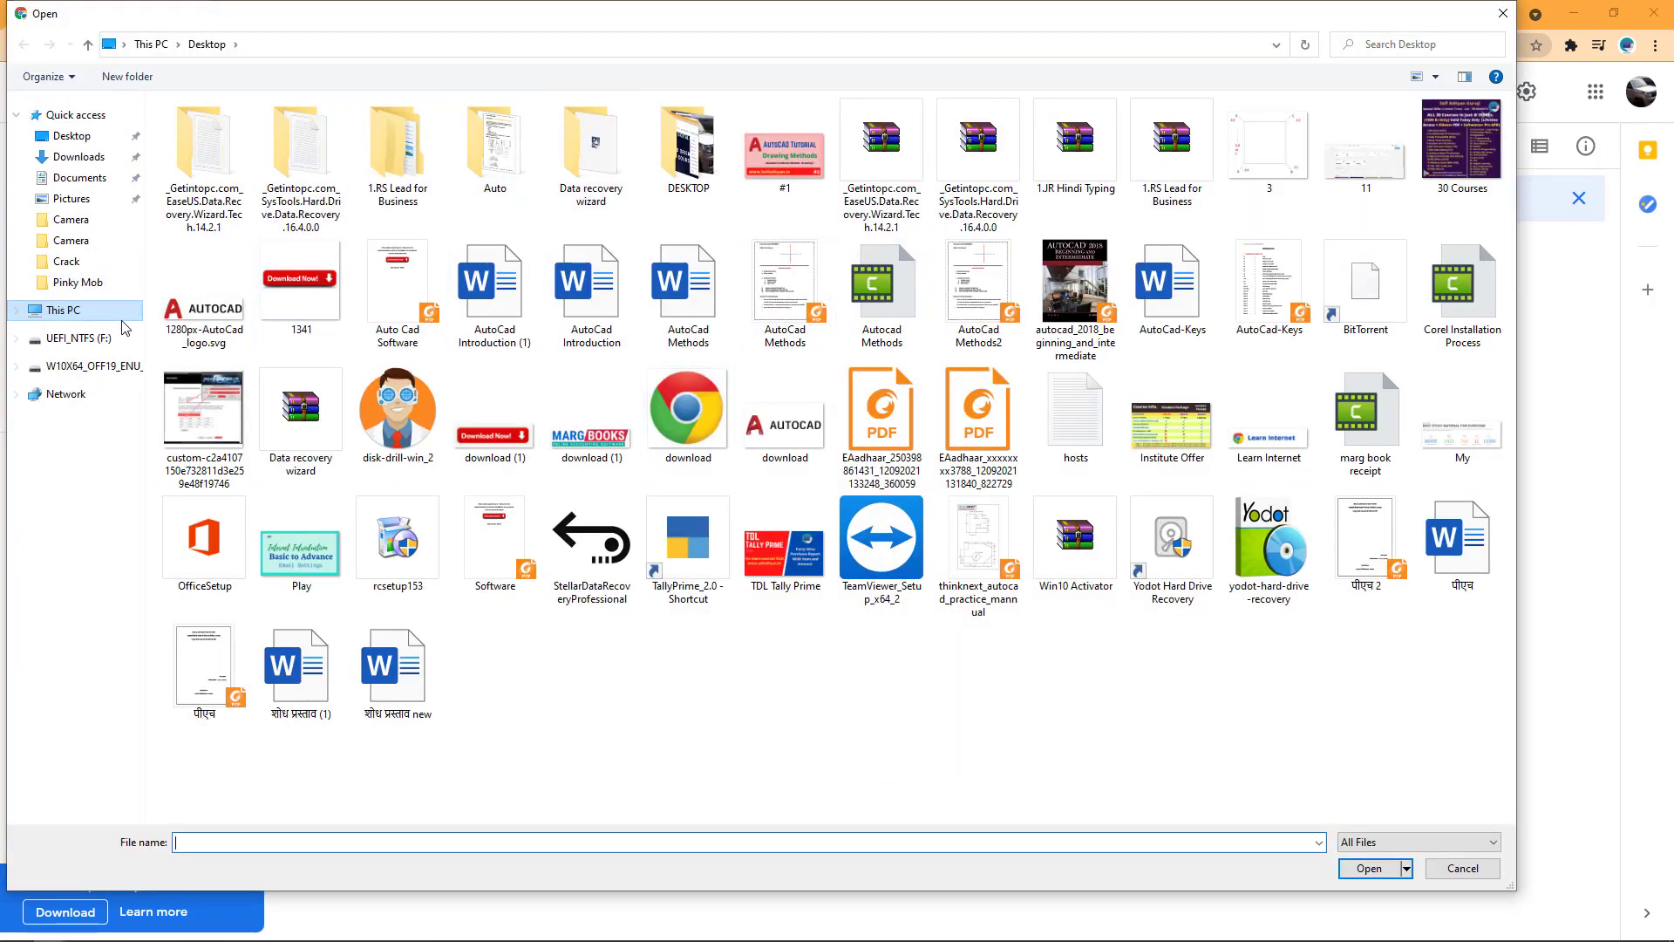
Upload Letter - Report Mail Merge and Mail Merge TAB from the NOTES (G:) drive.
click(65, 311)
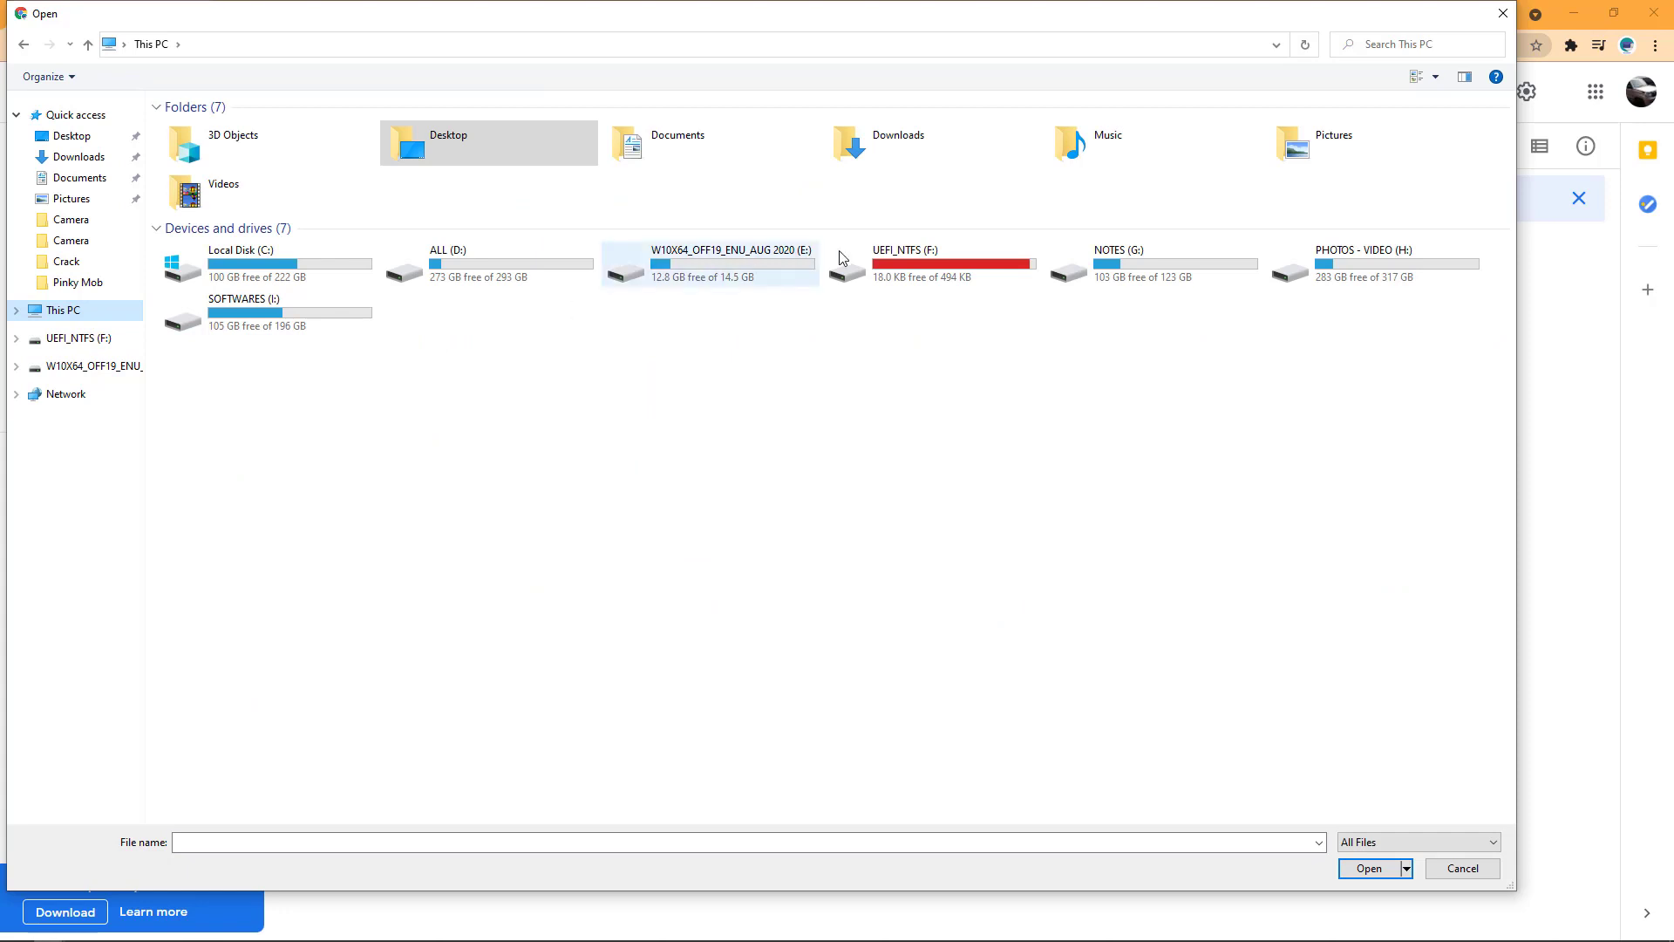
double_click(1122, 263)
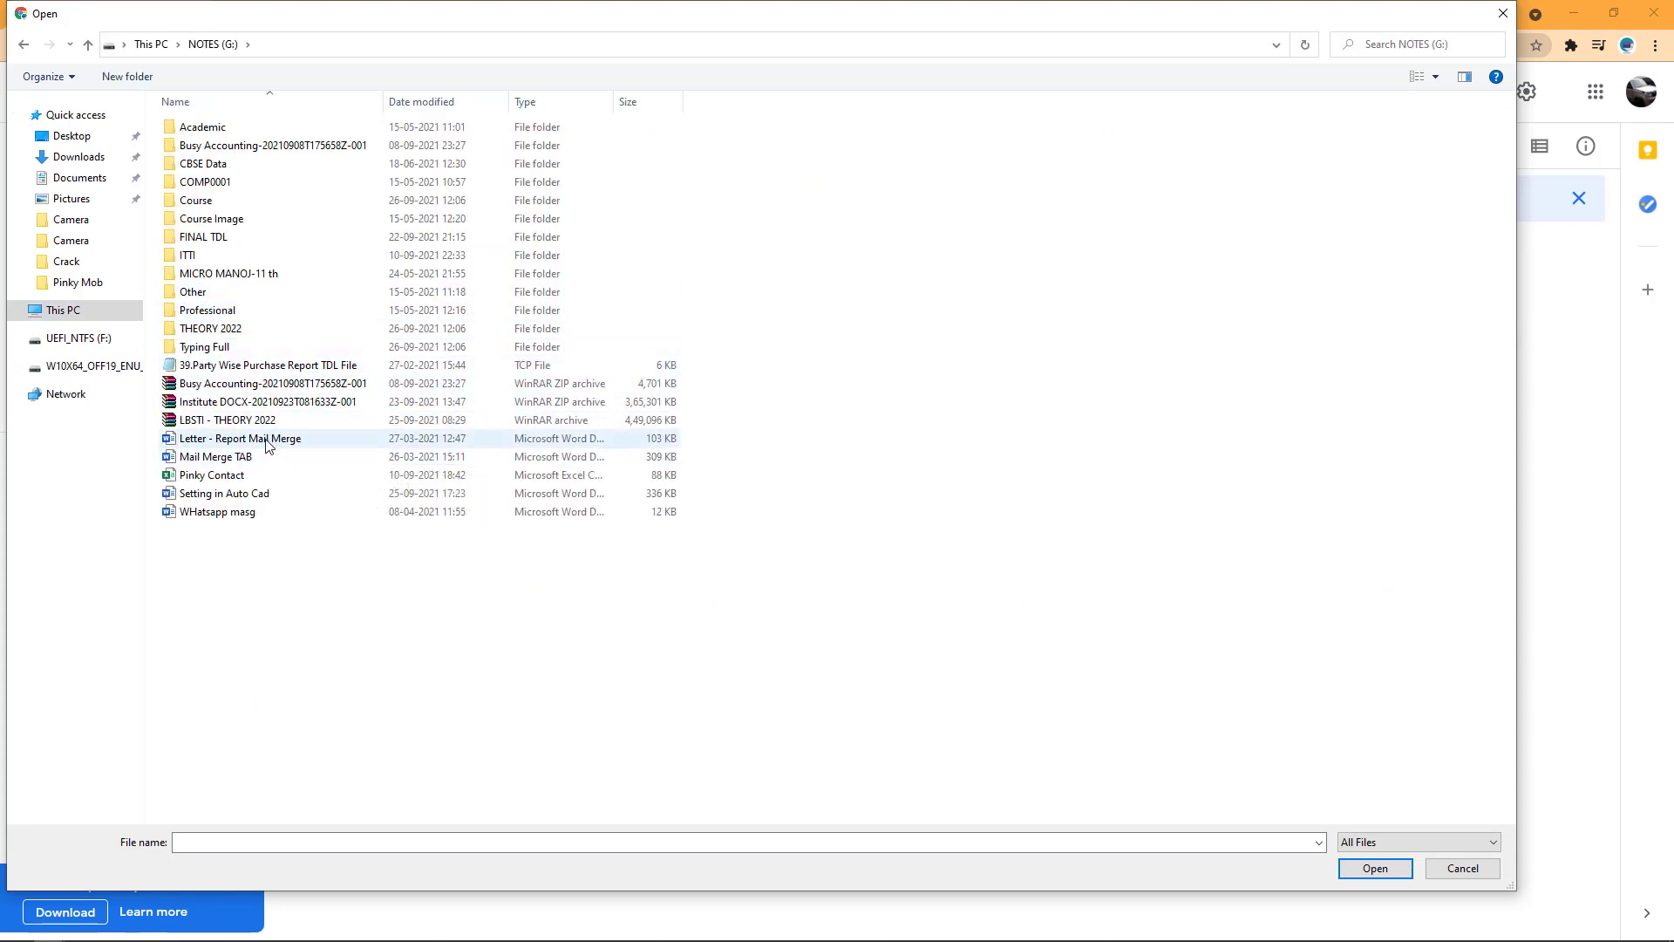
click(220, 407)
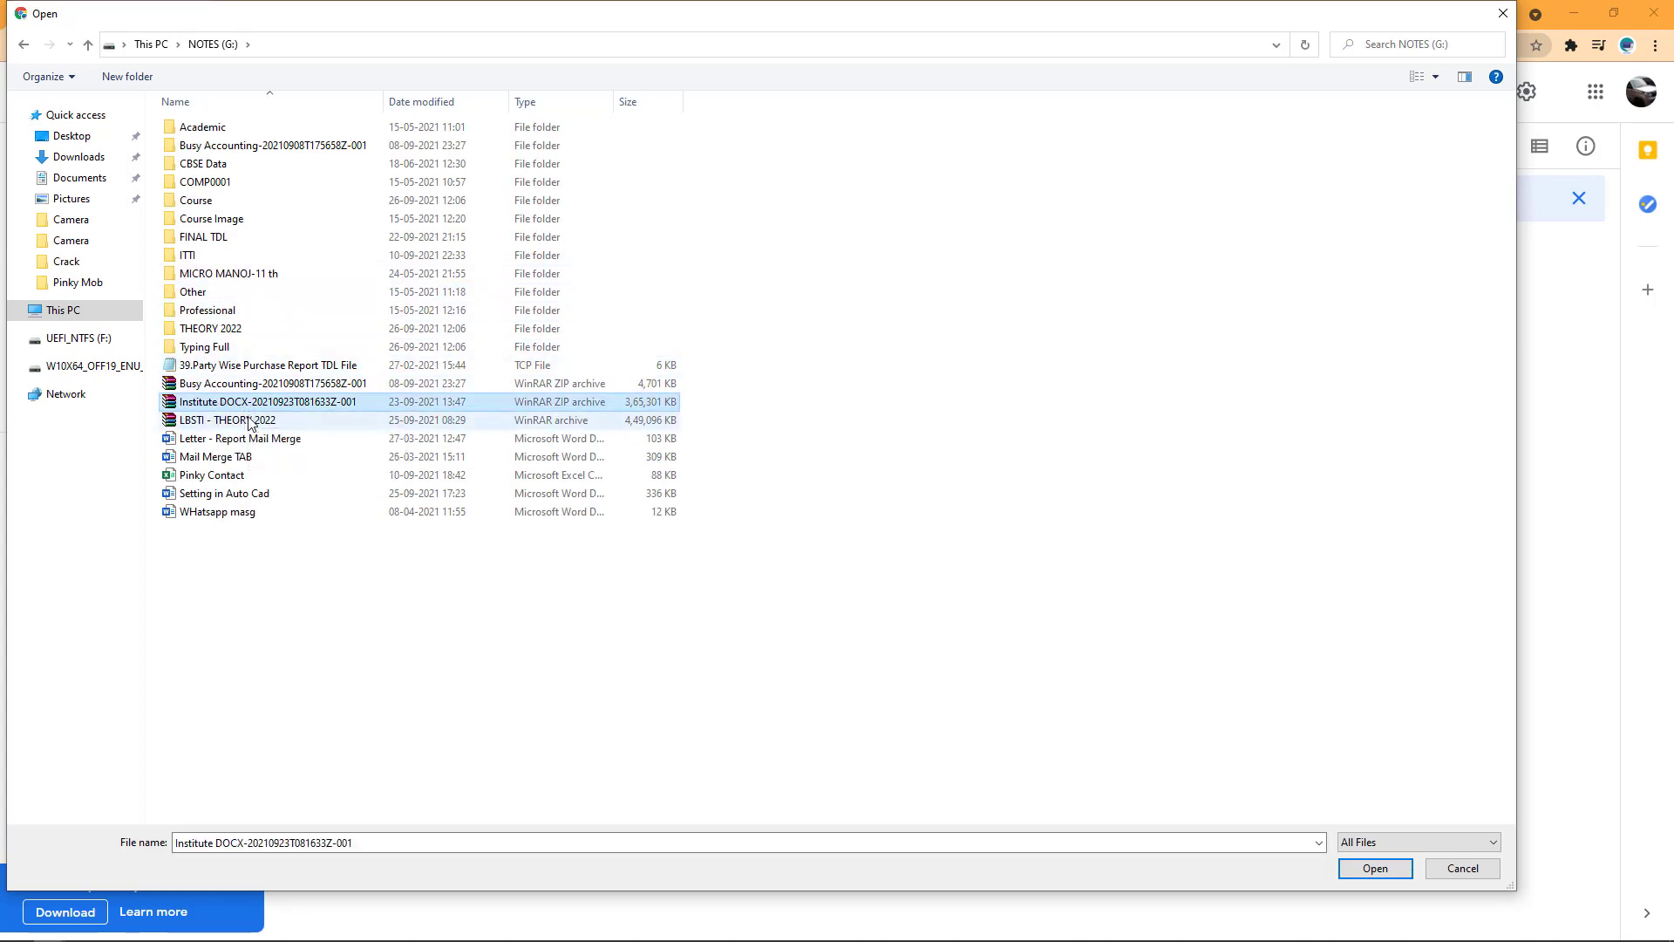
click(252, 421)
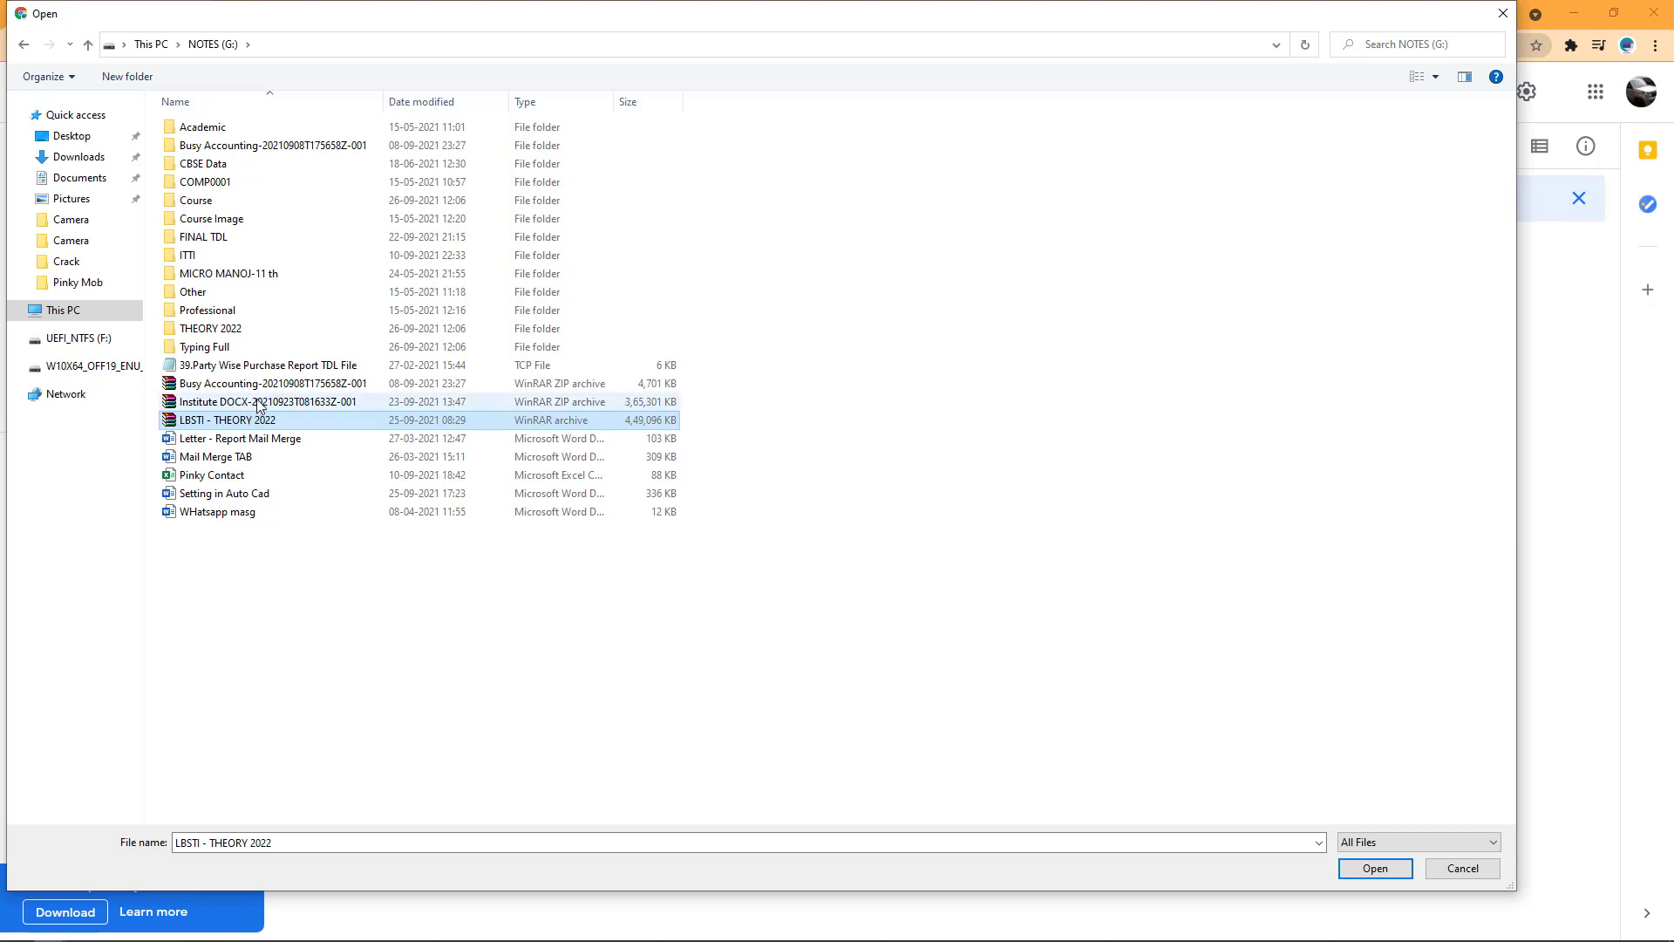
click(258, 445)
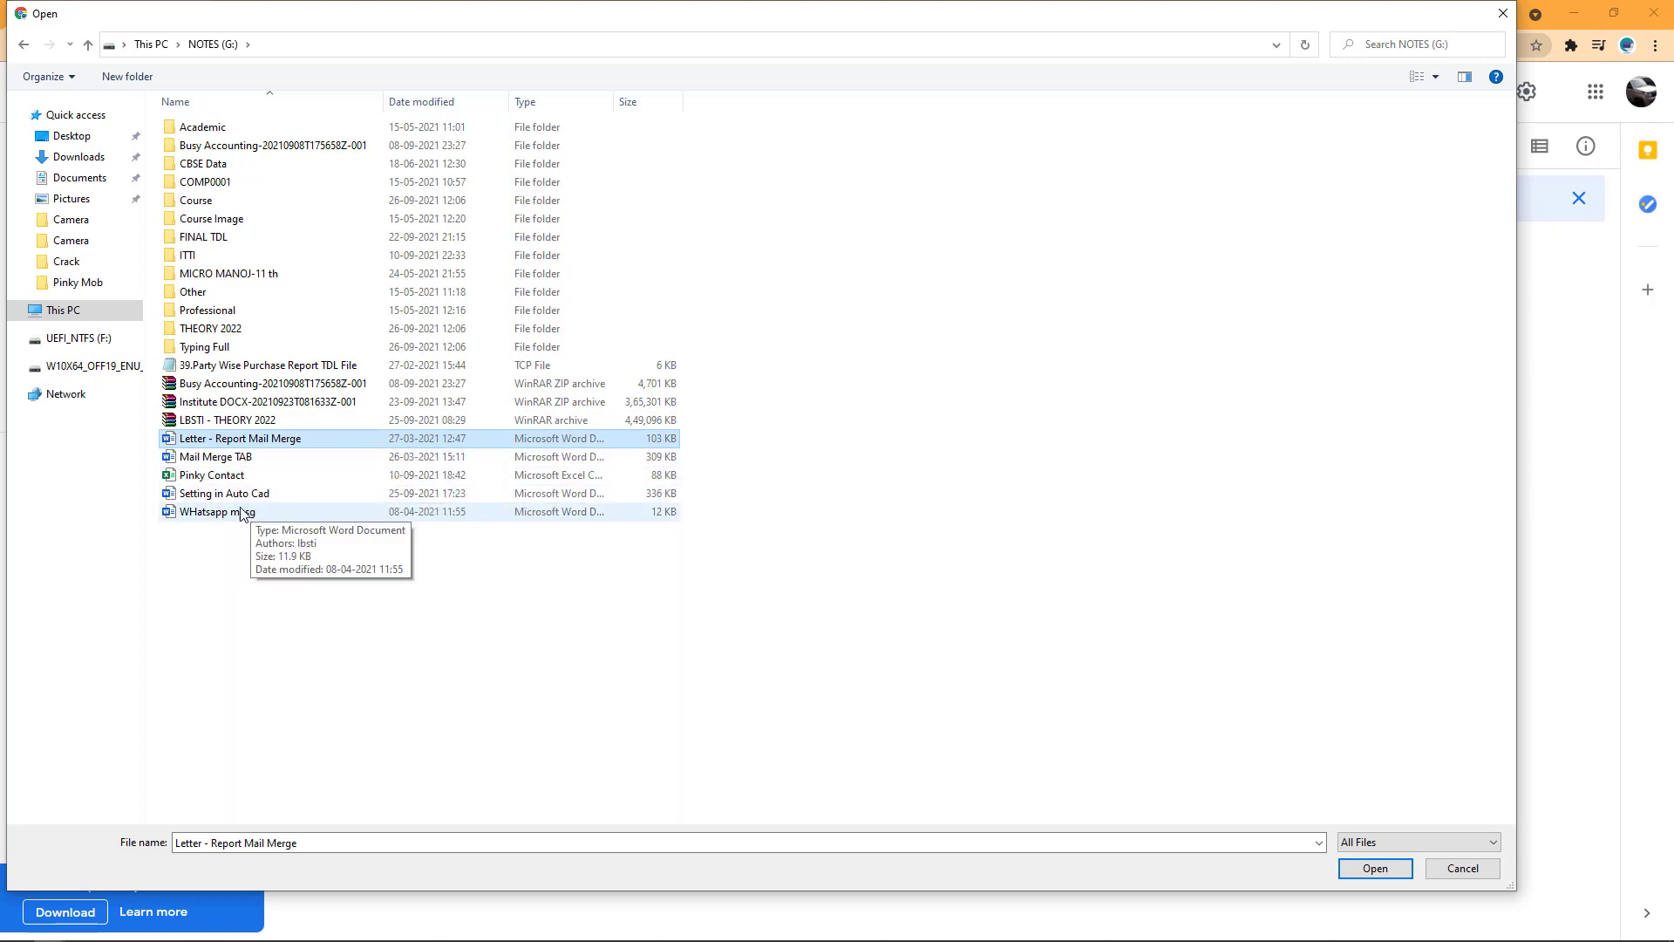
ctrl+click(240, 457)
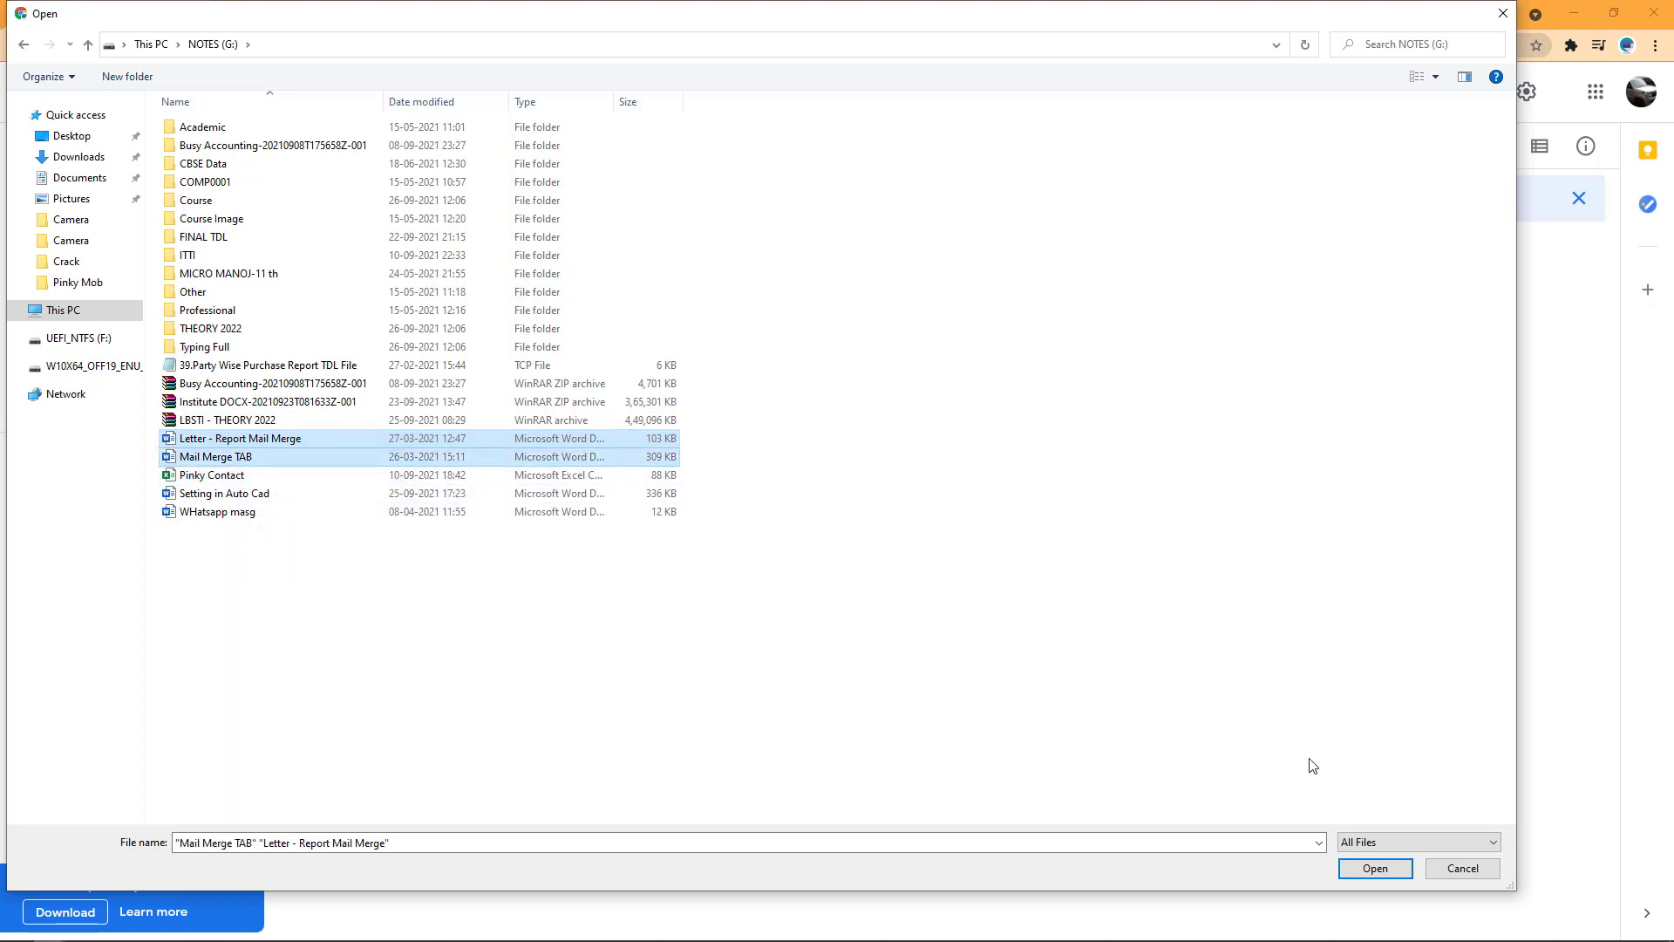
click(1376, 869)
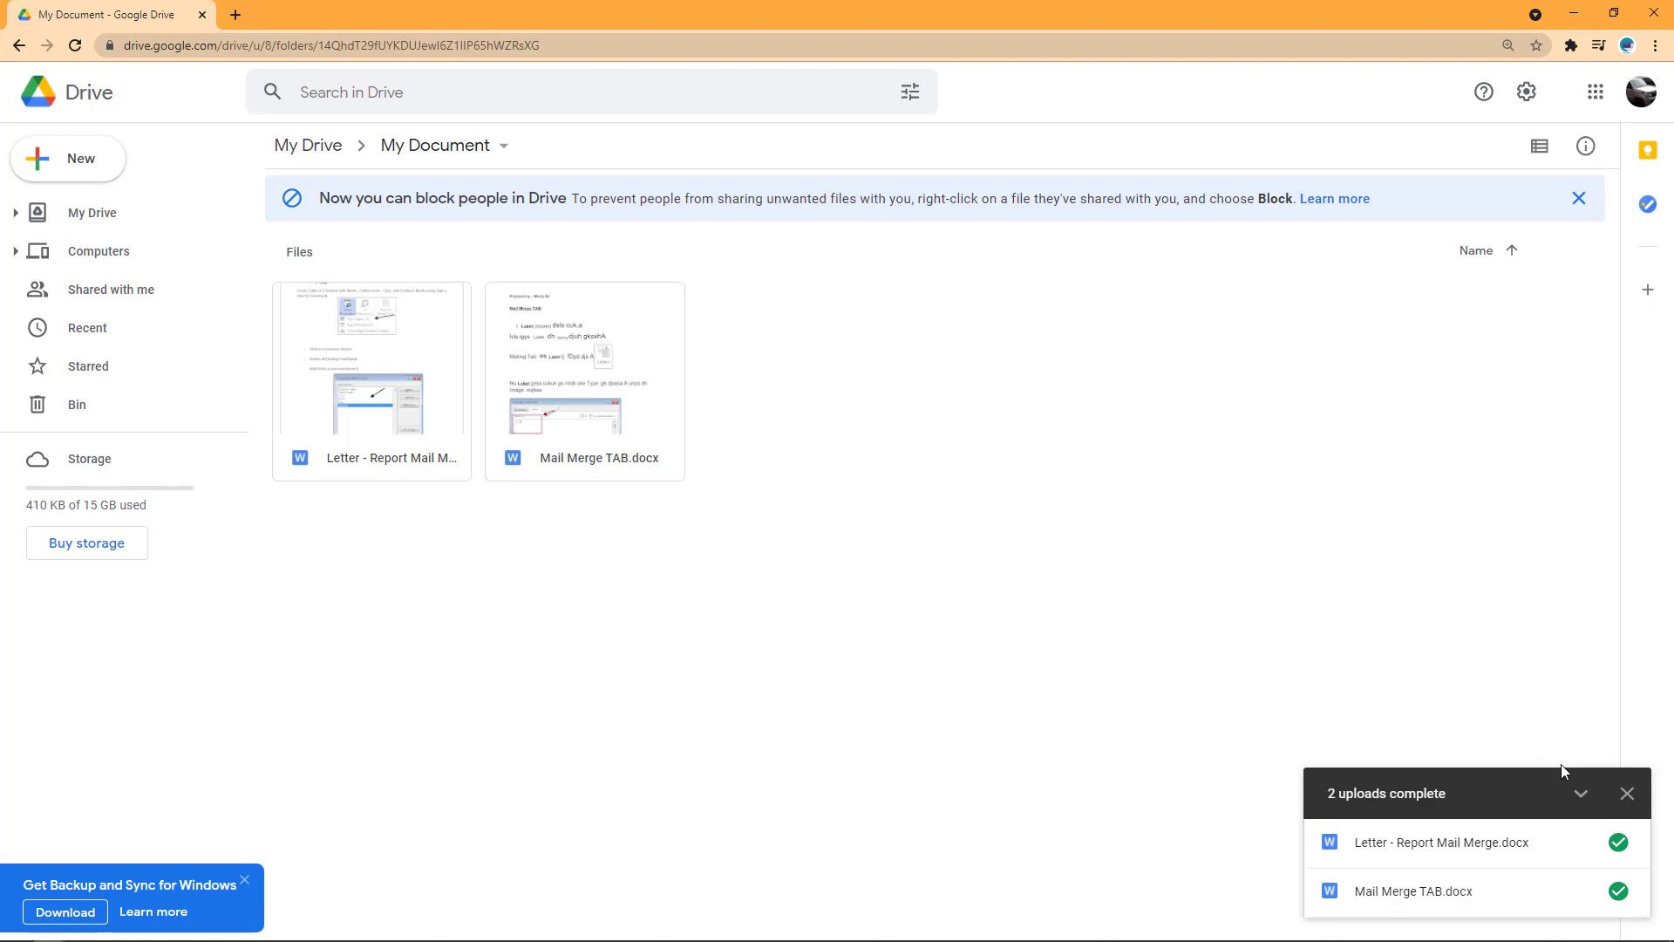
Dismiss the upload summary and close Mail Merge TAB.docx's actions menu unused.
click(1627, 792)
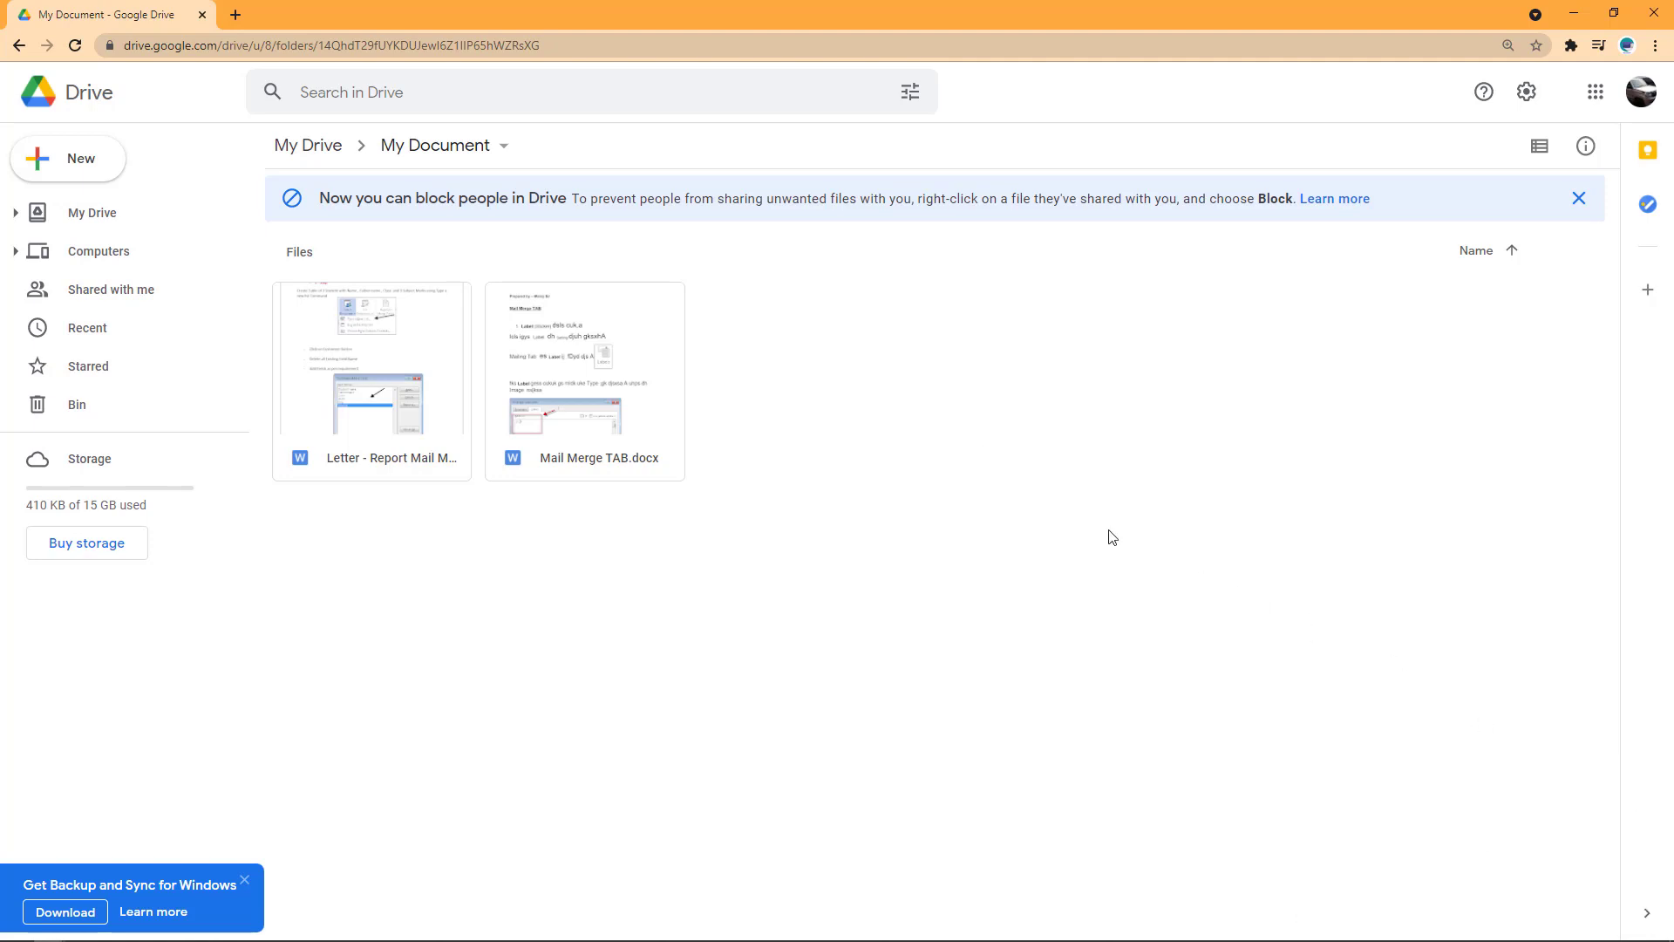
right_click(574, 373)
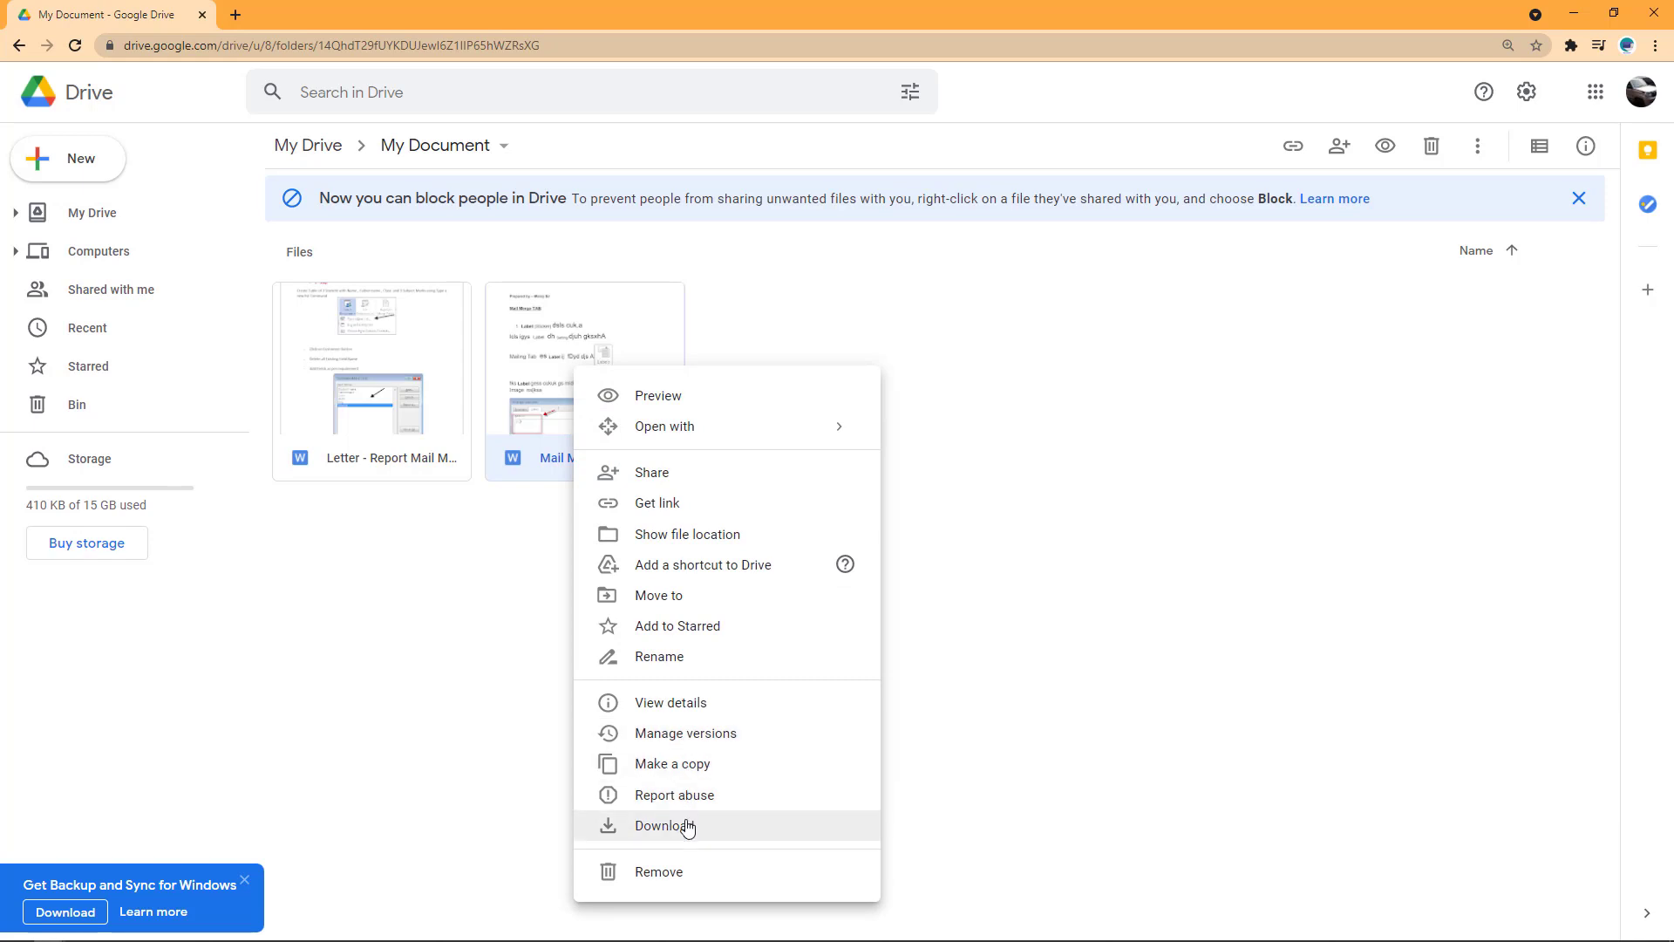
click(922, 456)
Return to My Drive, look inside the My Pic folder, then go back.
click(335, 154)
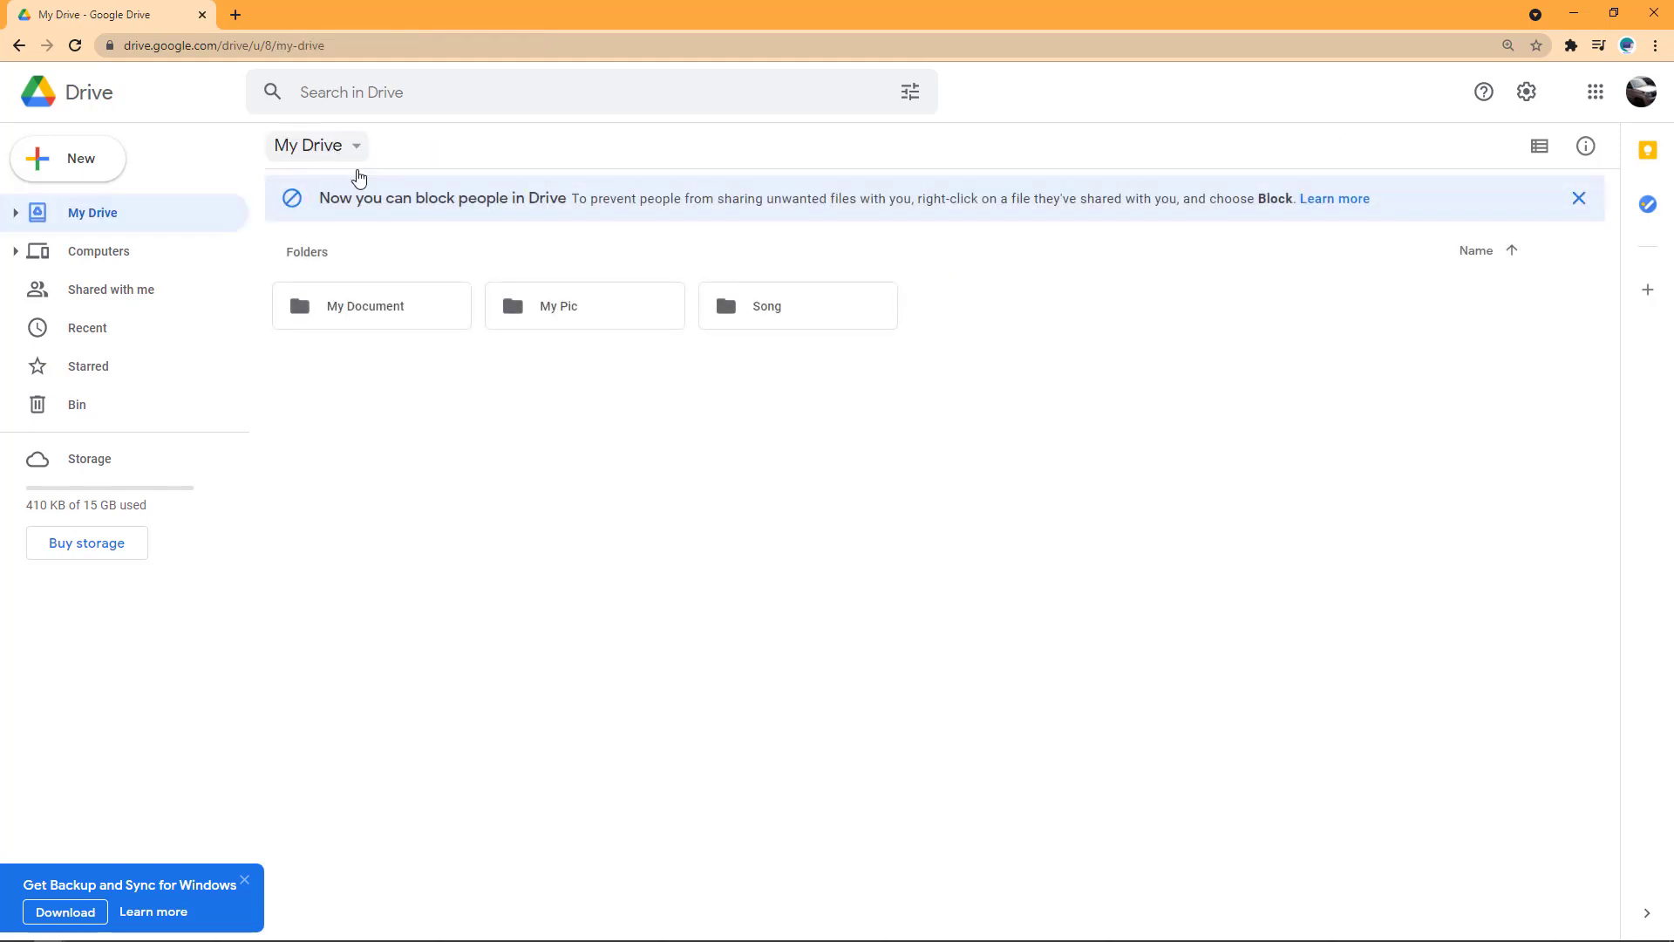
double_click(568, 311)
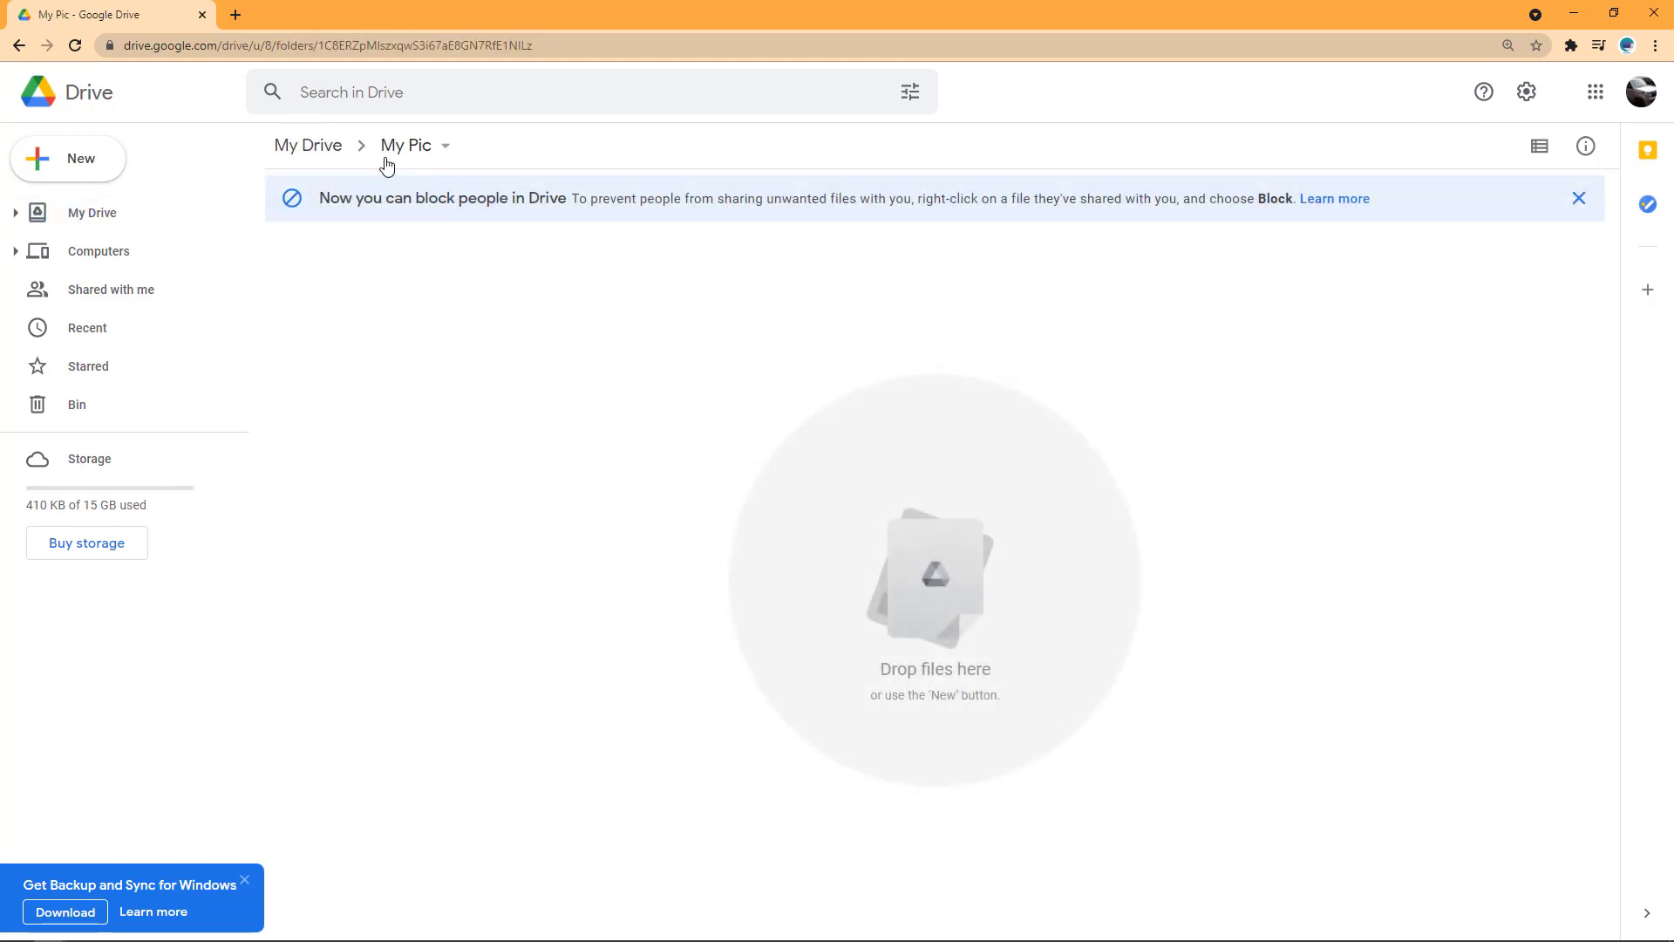
click(318, 146)
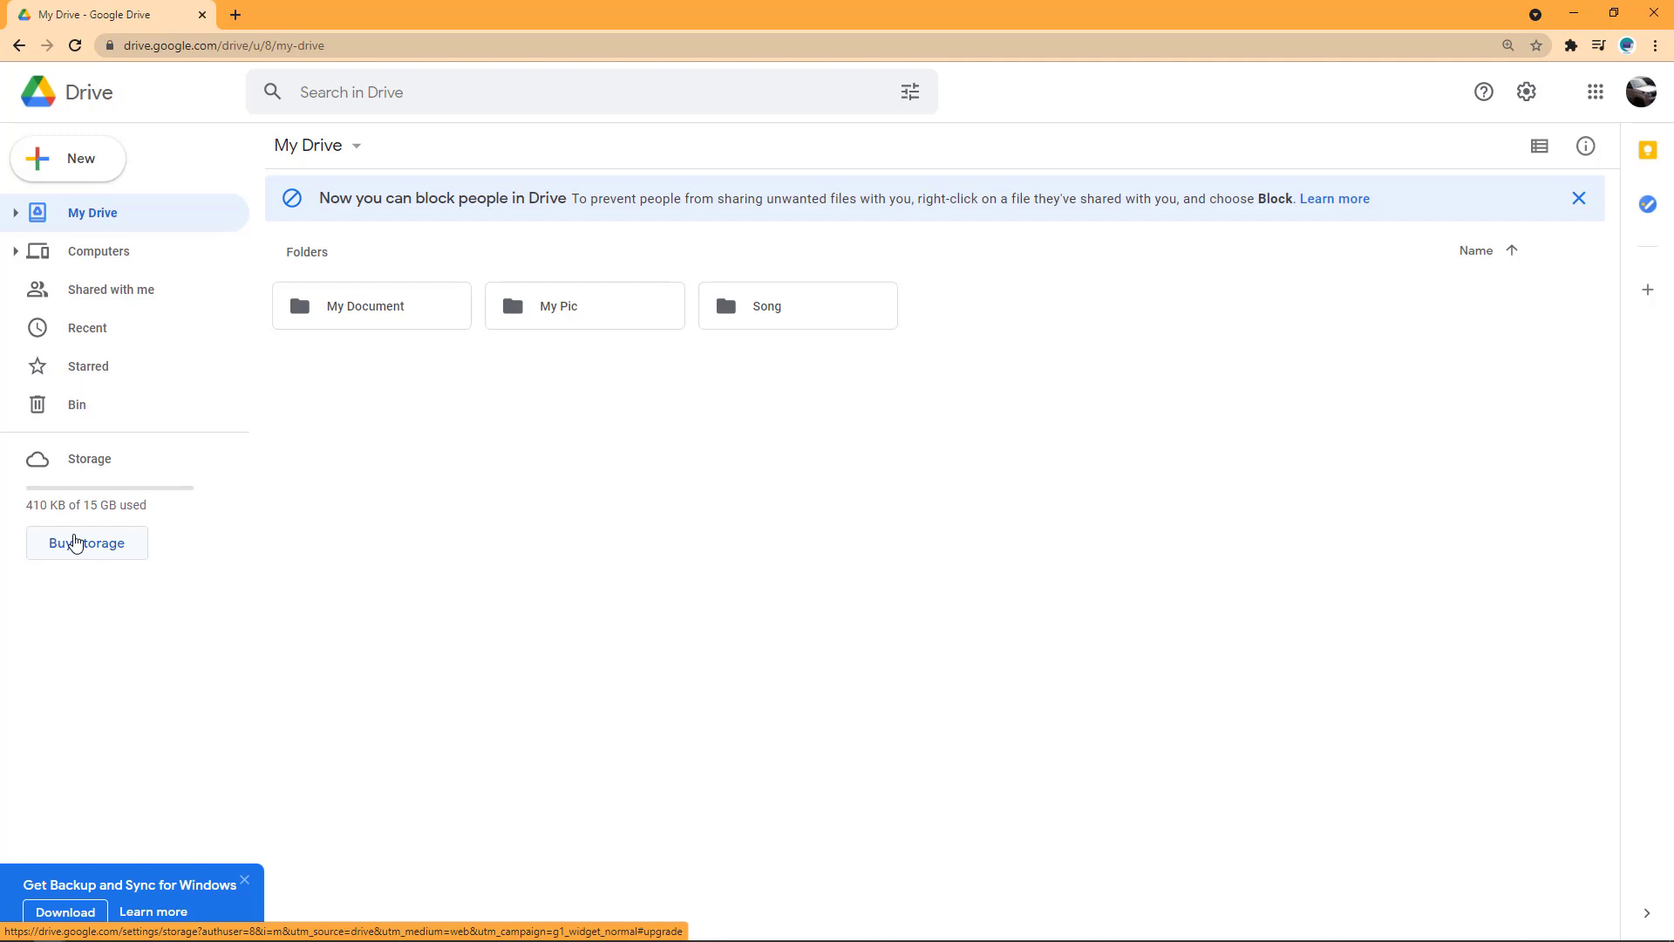
Open another account's Drive in a new tab, then return to the first account's tab.
click(1648, 88)
click(1464, 442)
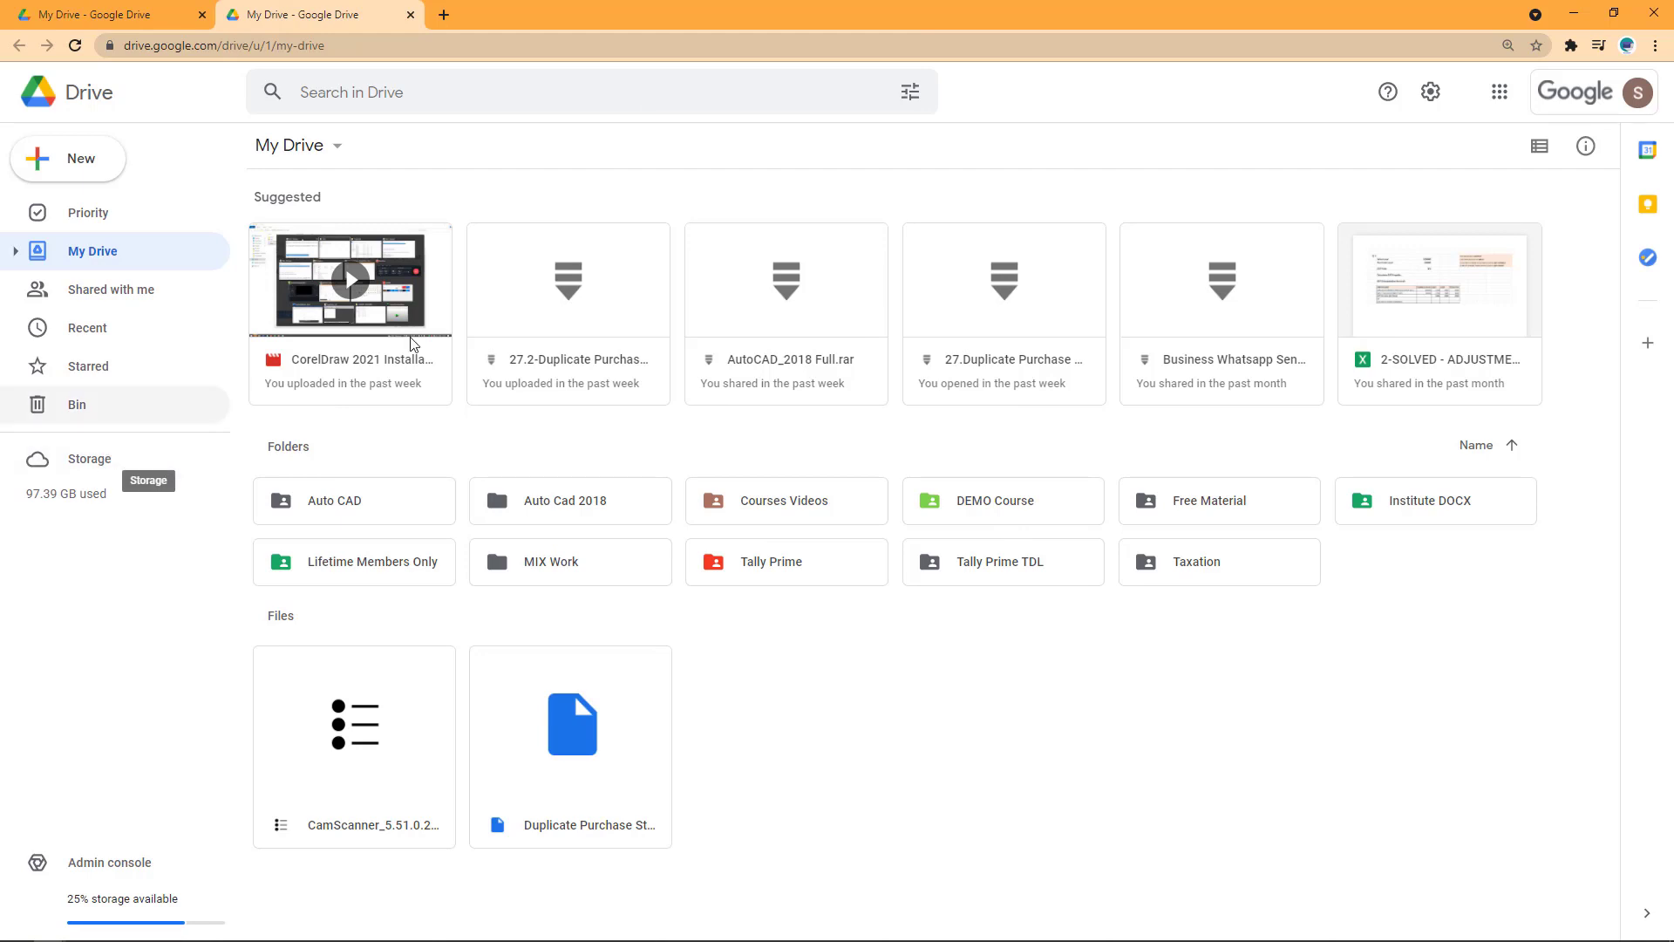
click(148, 12)
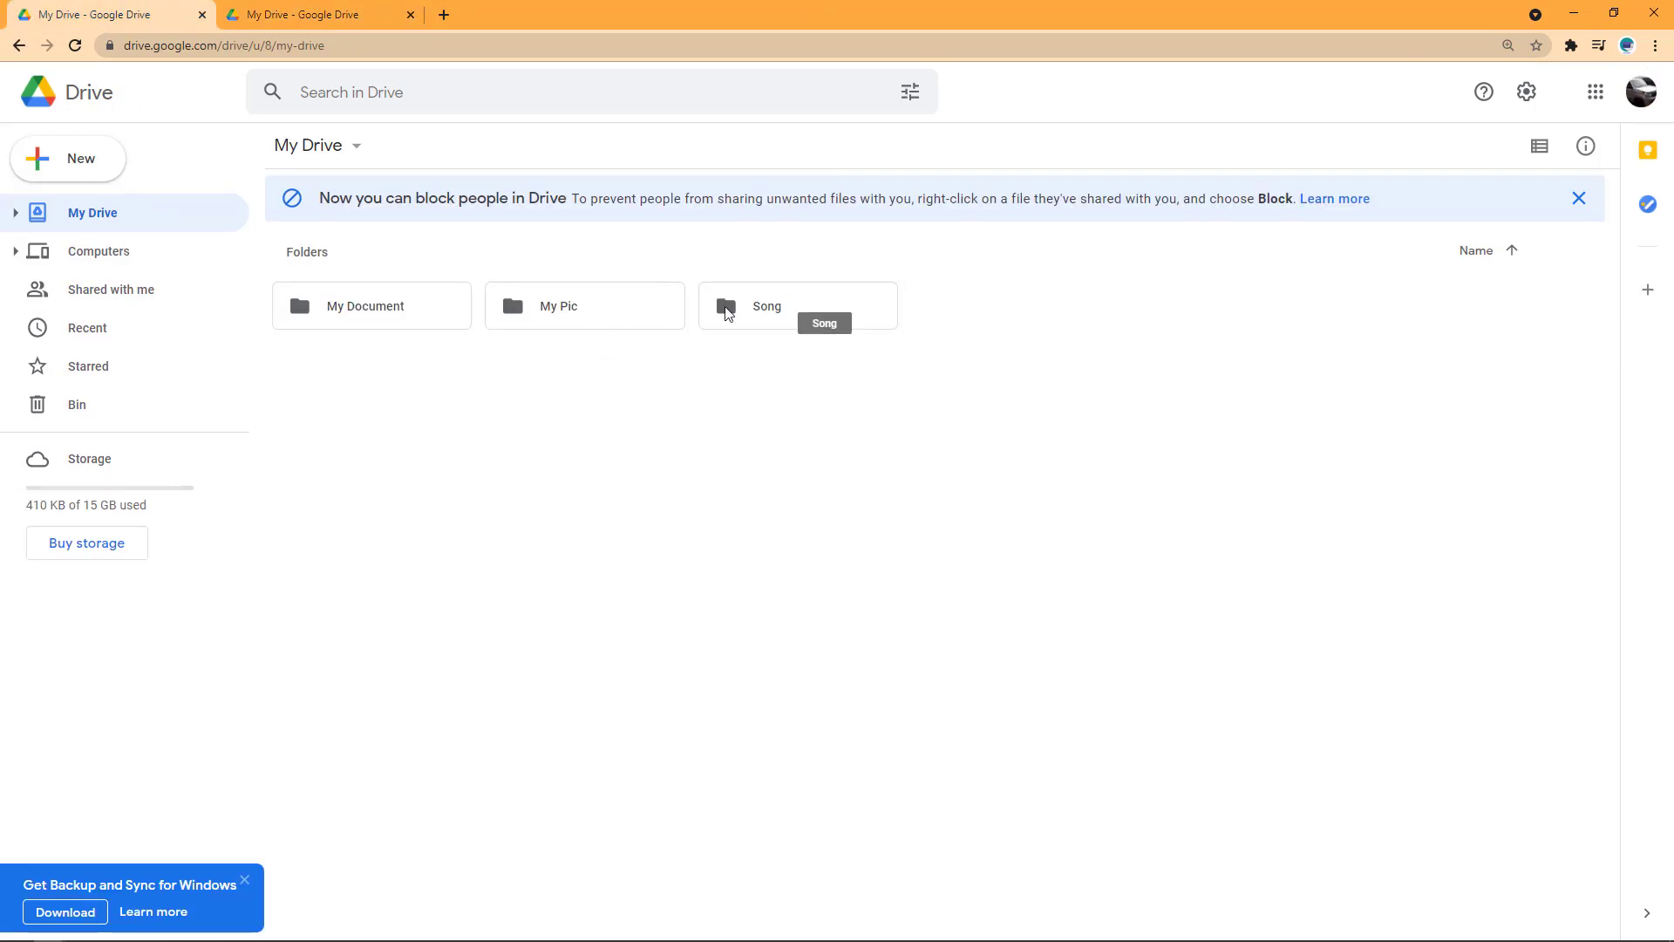
Move My Document to the Bin, delete it forever there, and return to My Drive.
right_click(402, 324)
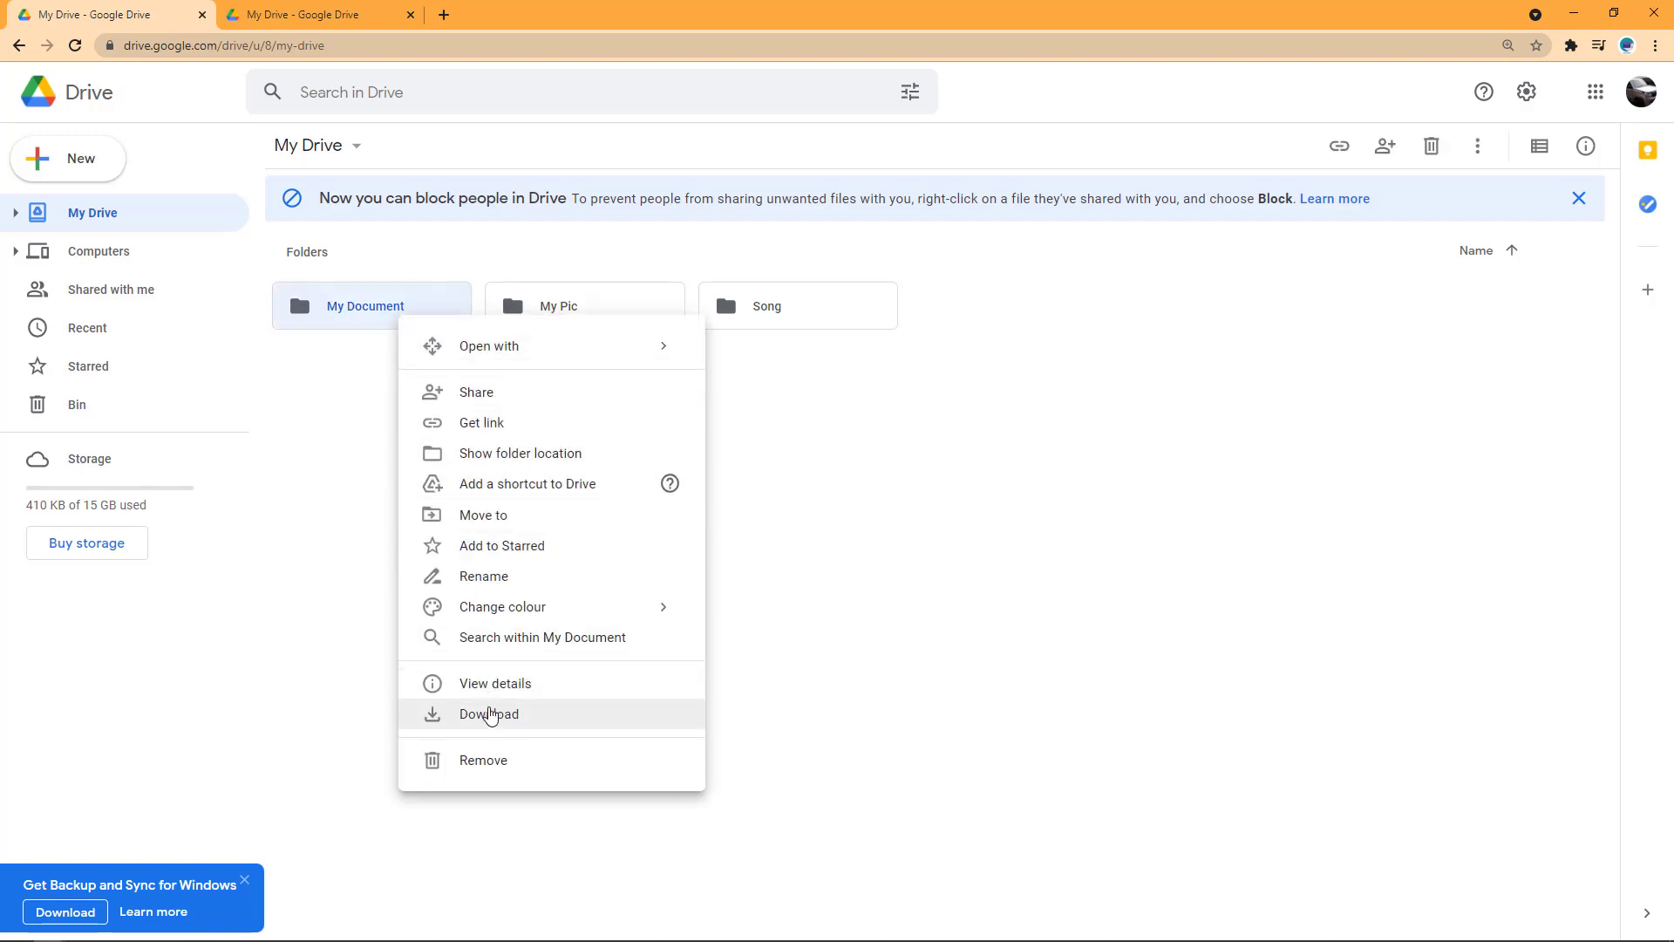
click(488, 764)
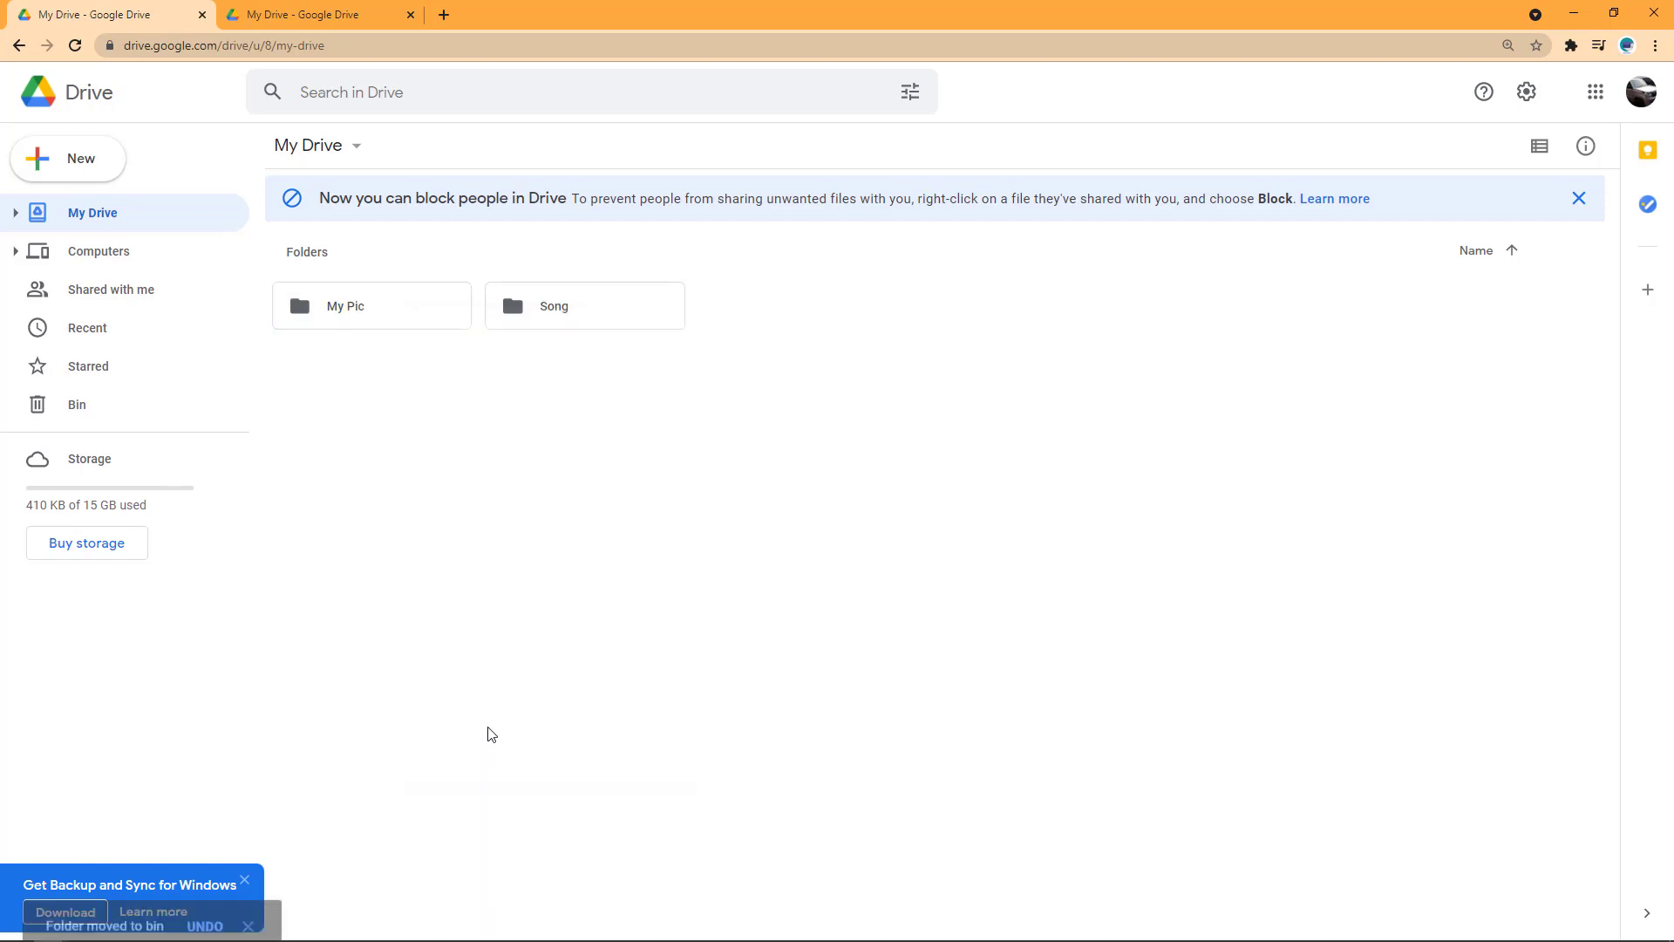
click(82, 414)
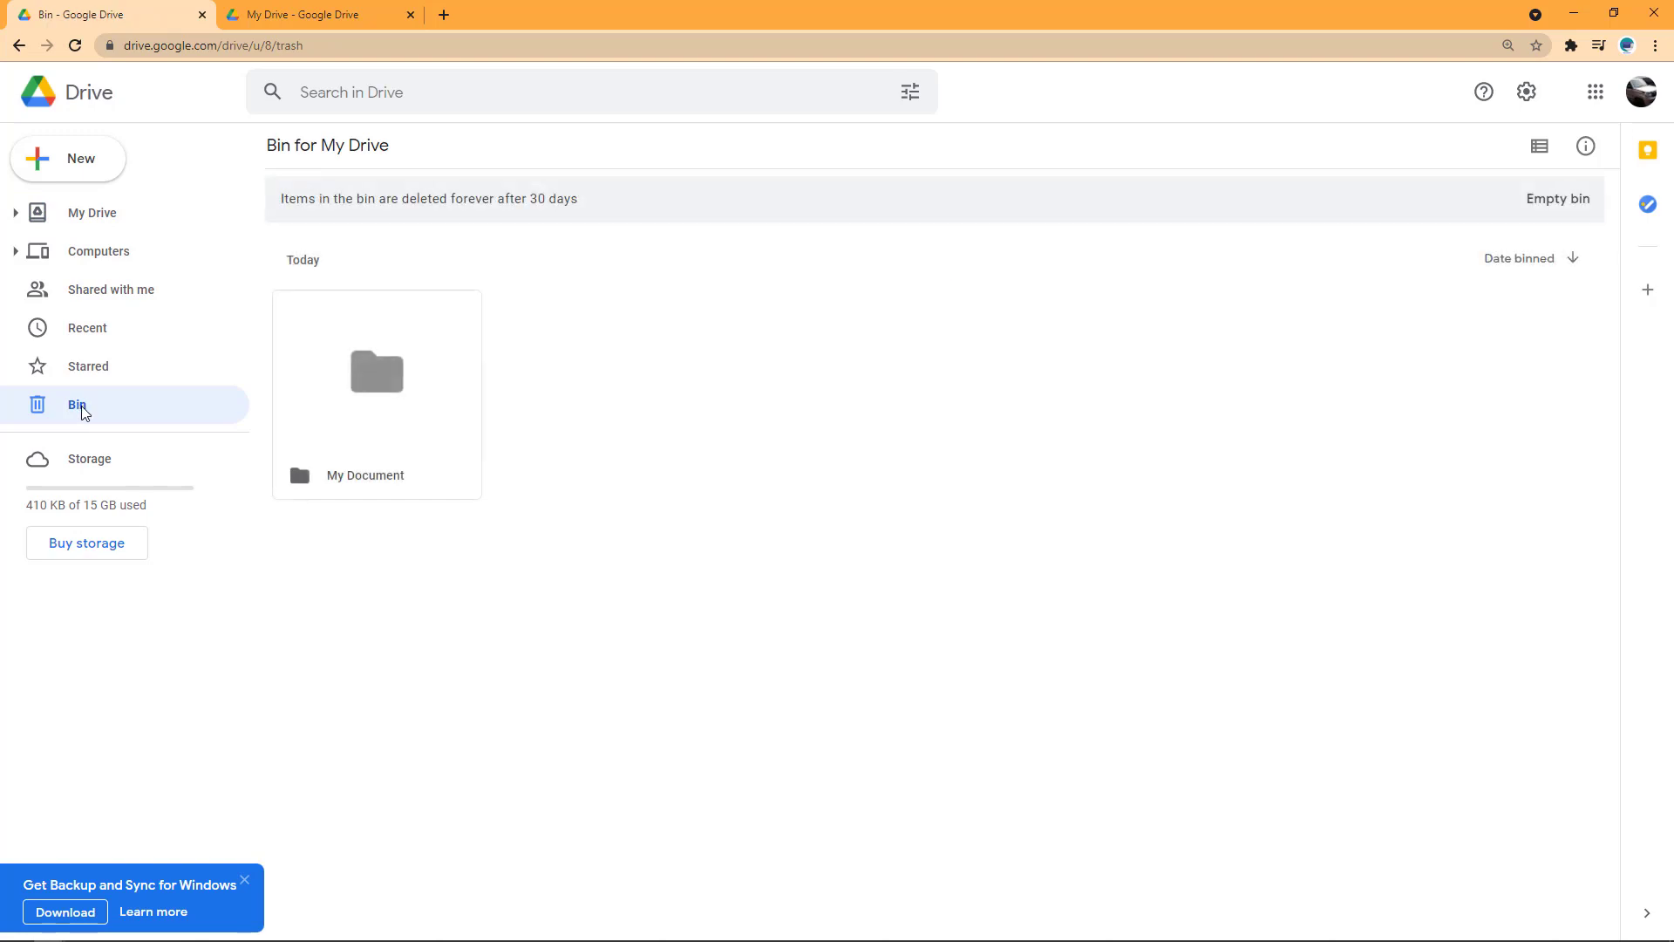
right_click(352, 375)
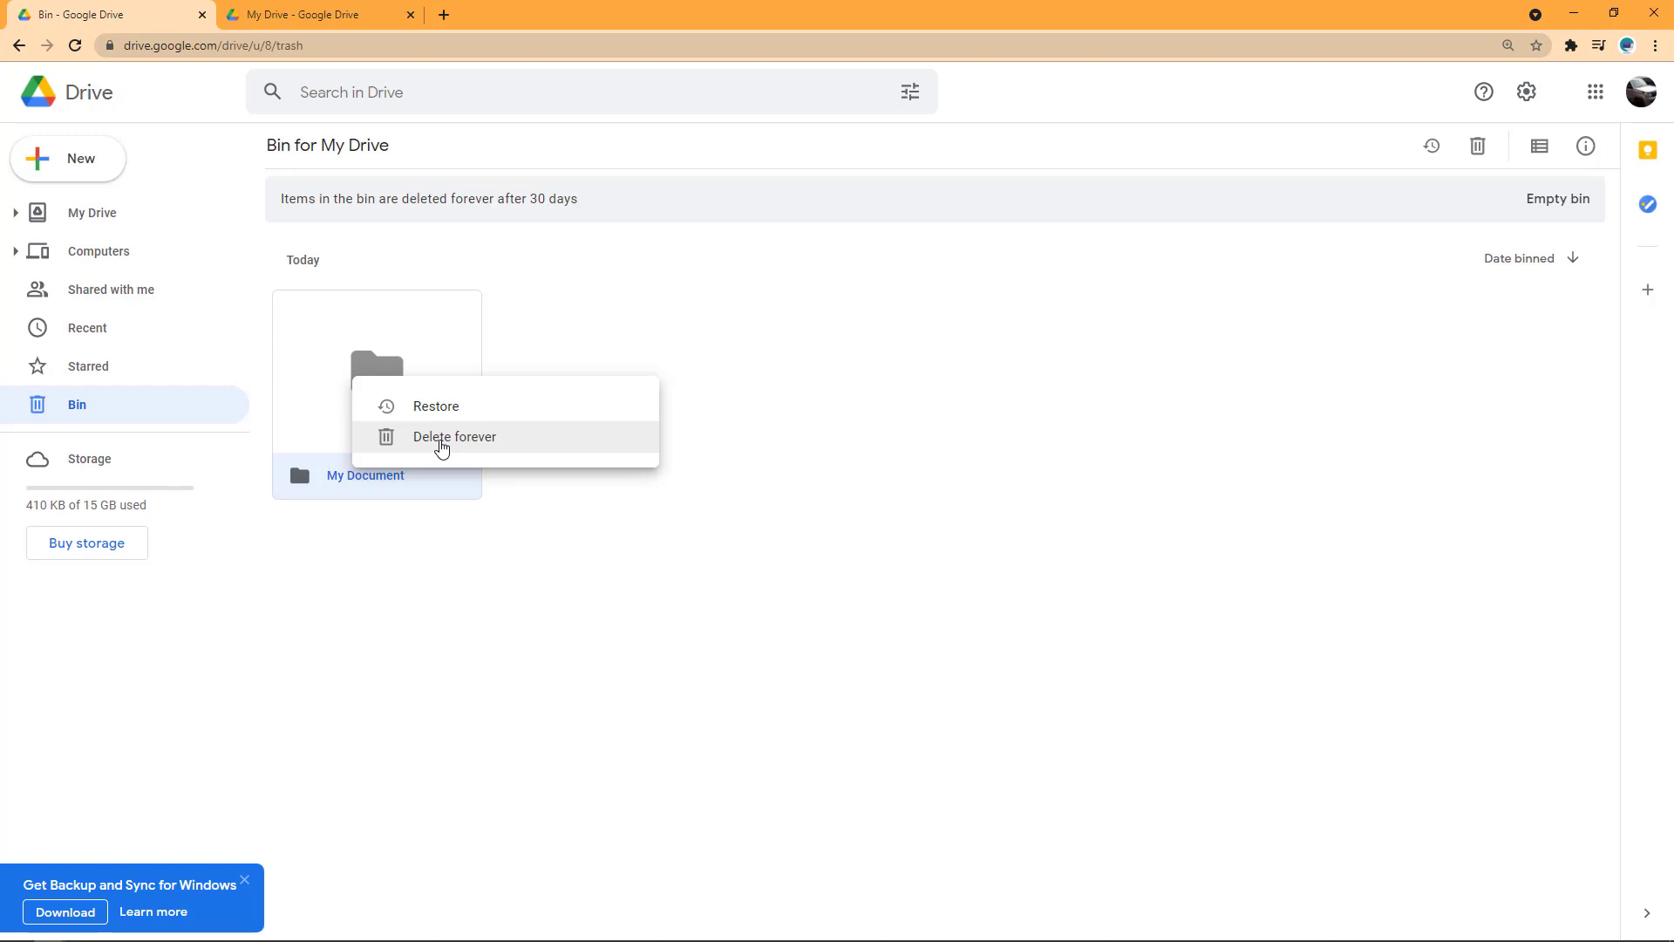
click(442, 438)
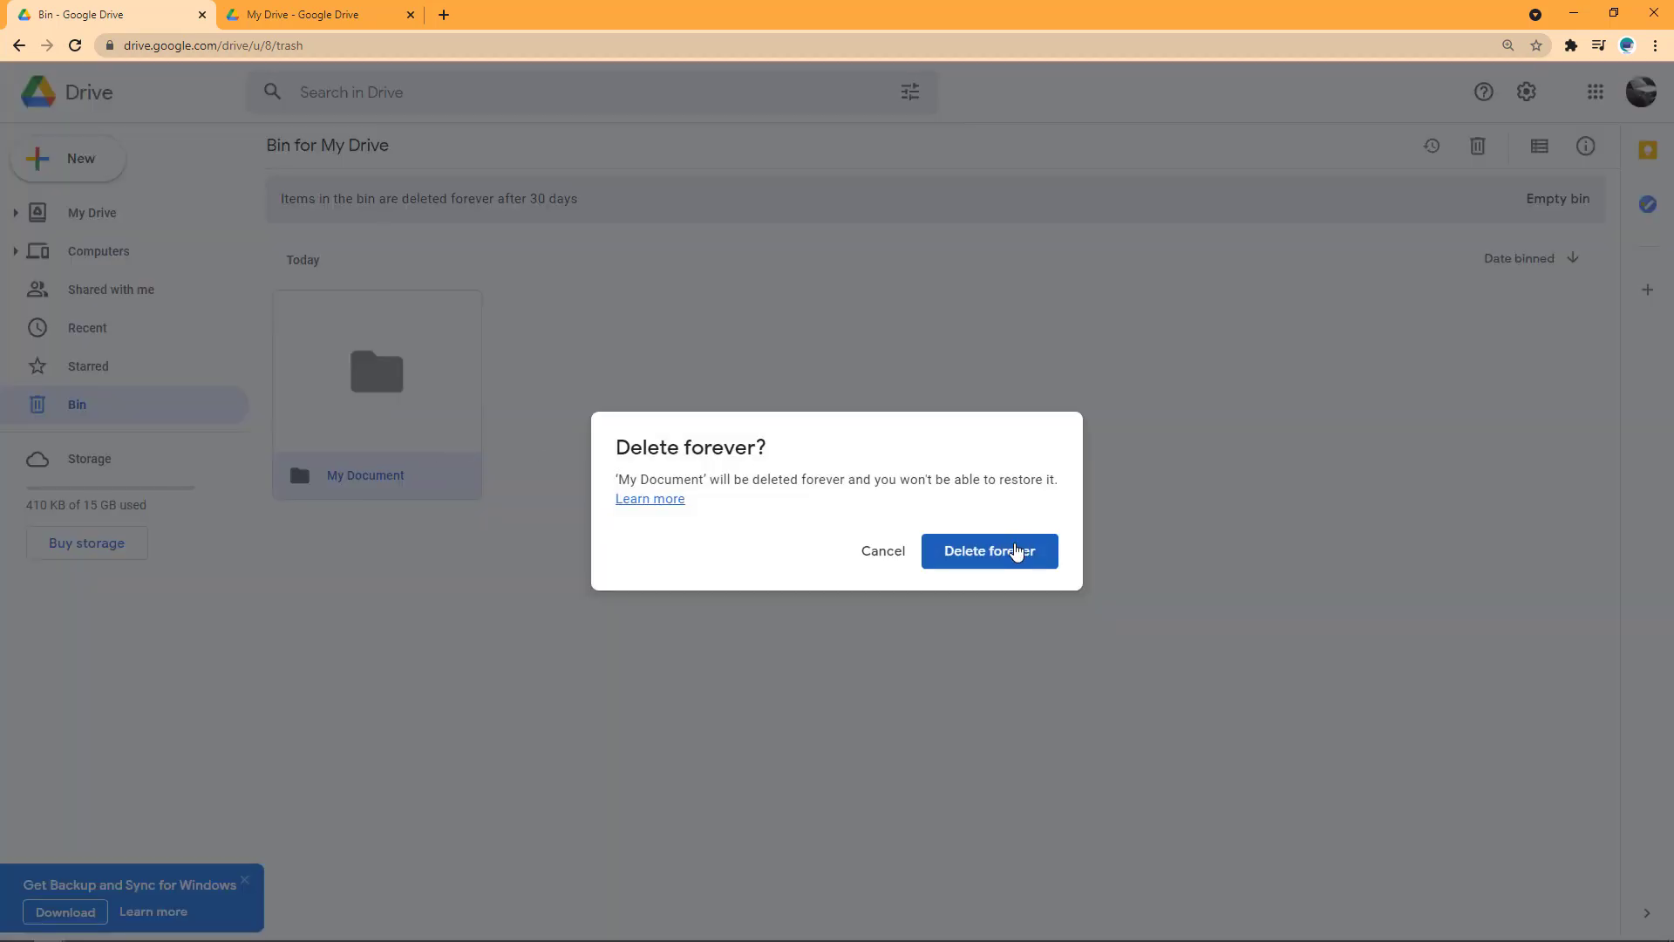
click(1016, 551)
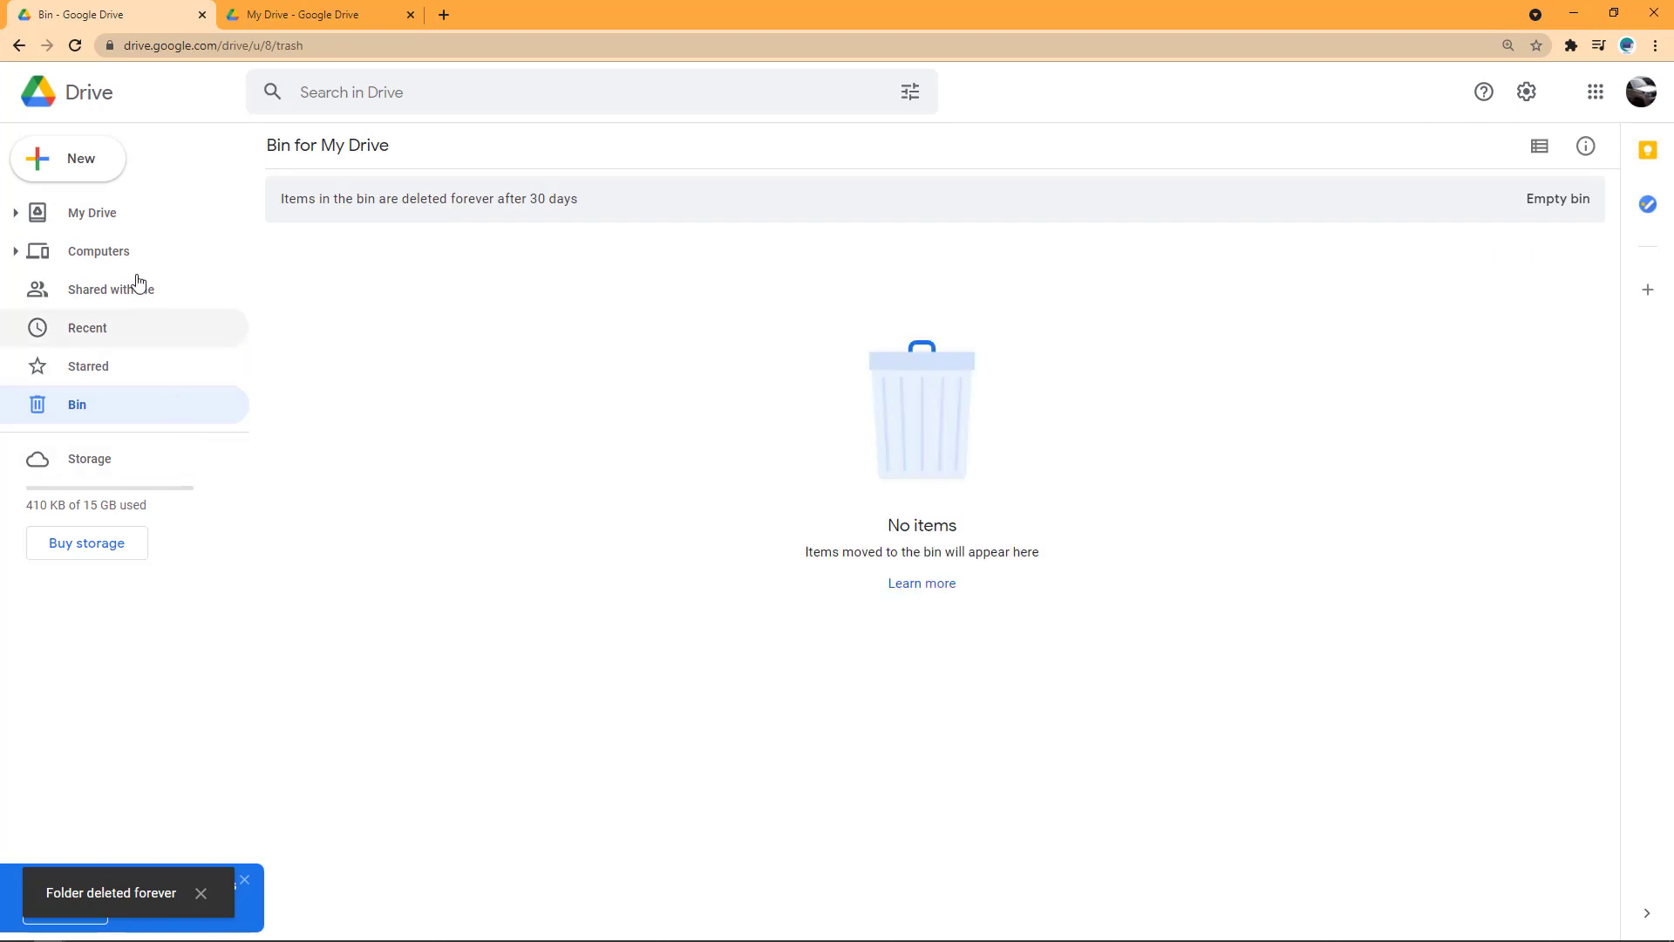
click(114, 215)
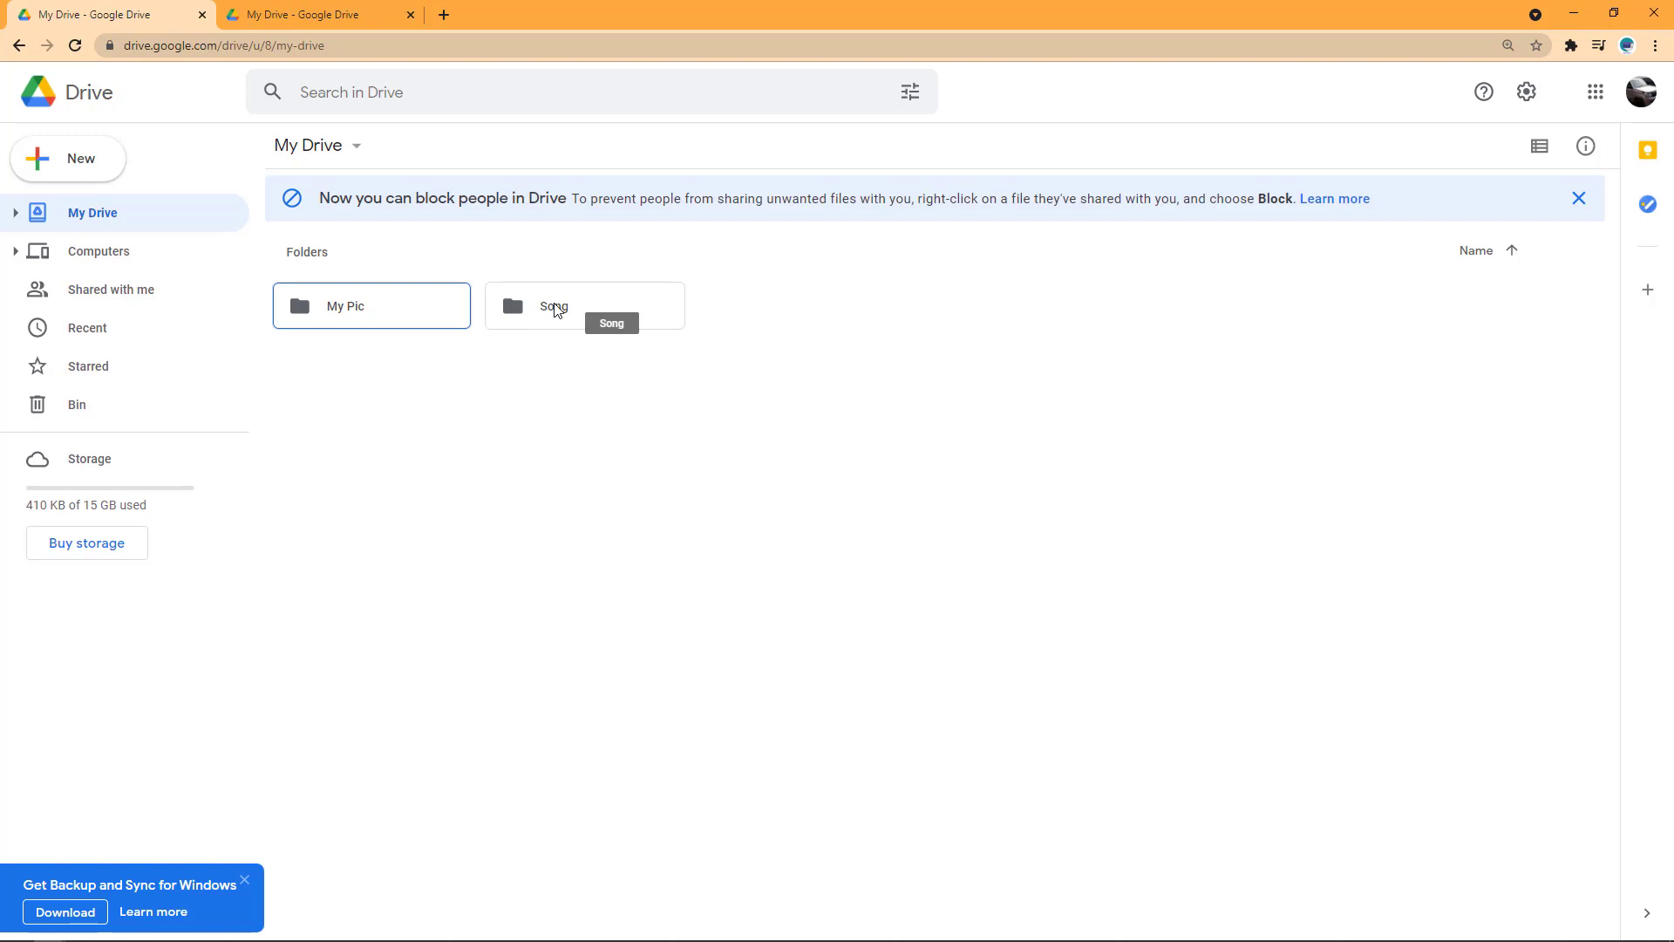
Share the Song folder with the second account's Gmail address.
right_click(556, 307)
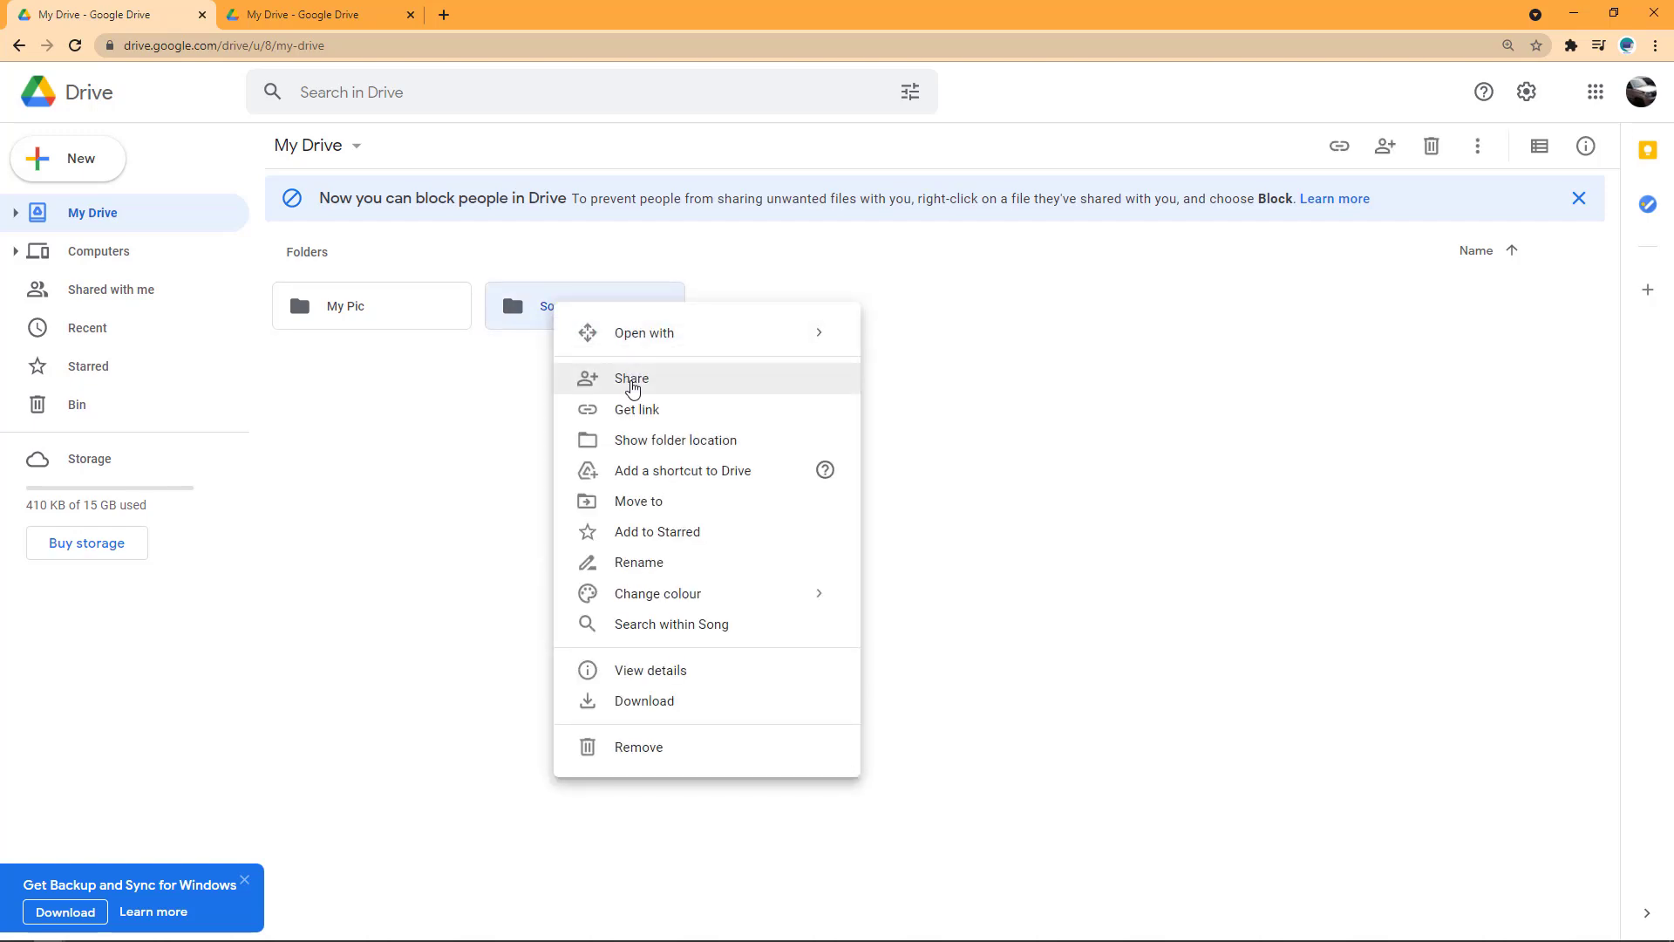
click(633, 383)
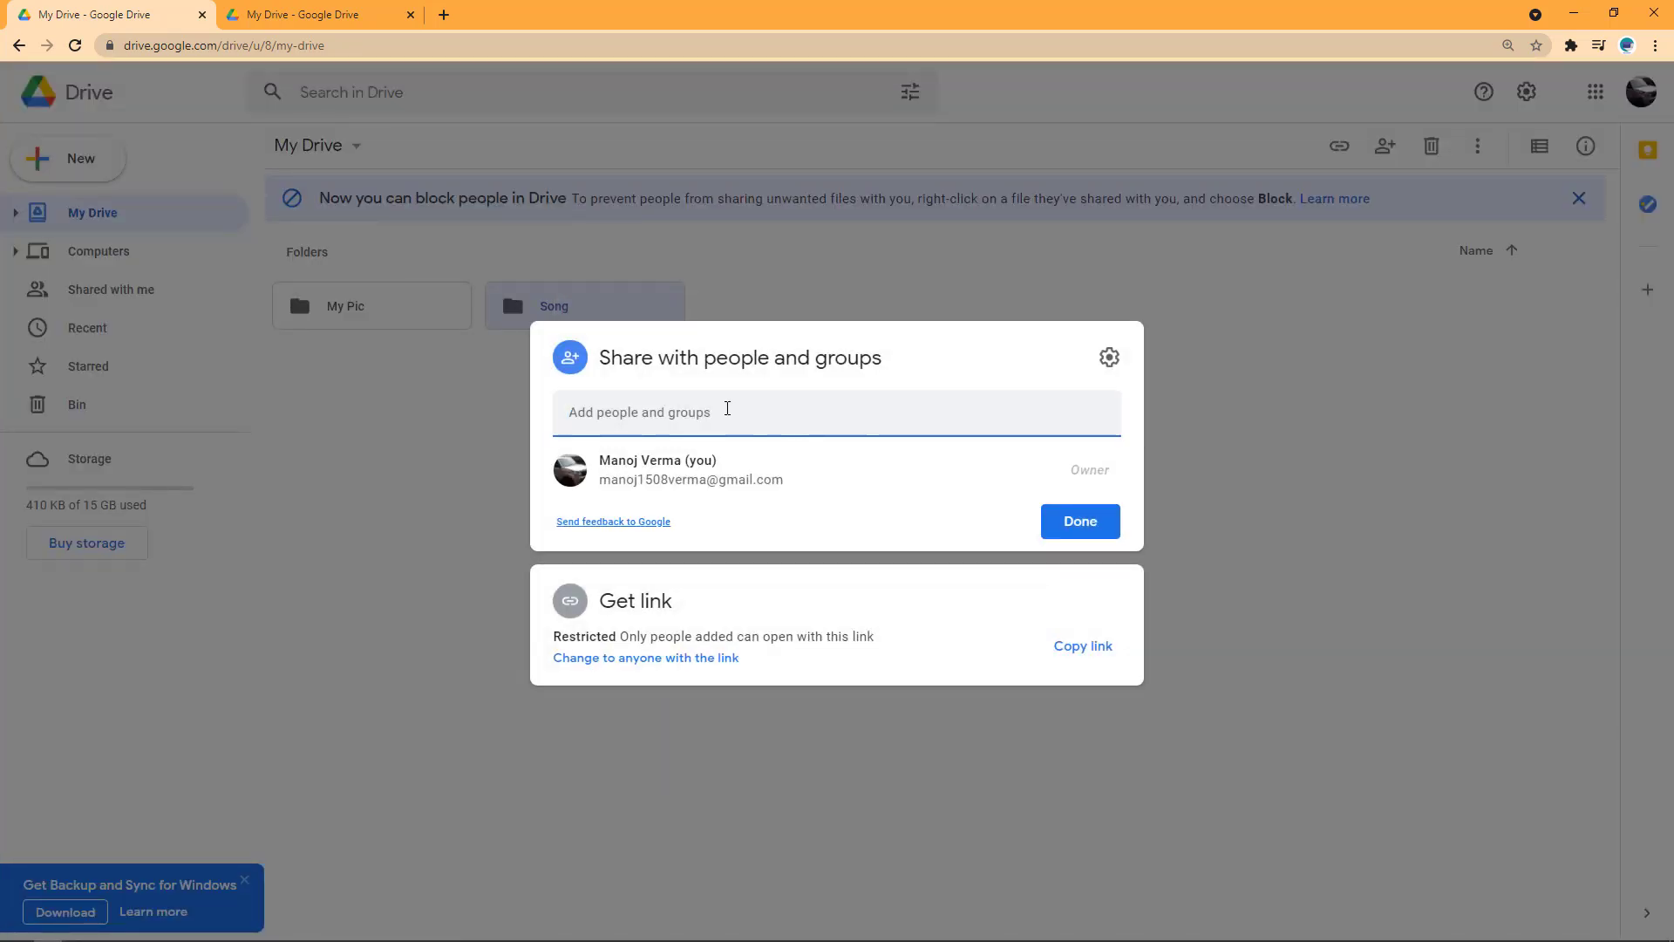
key(ctrl+v)
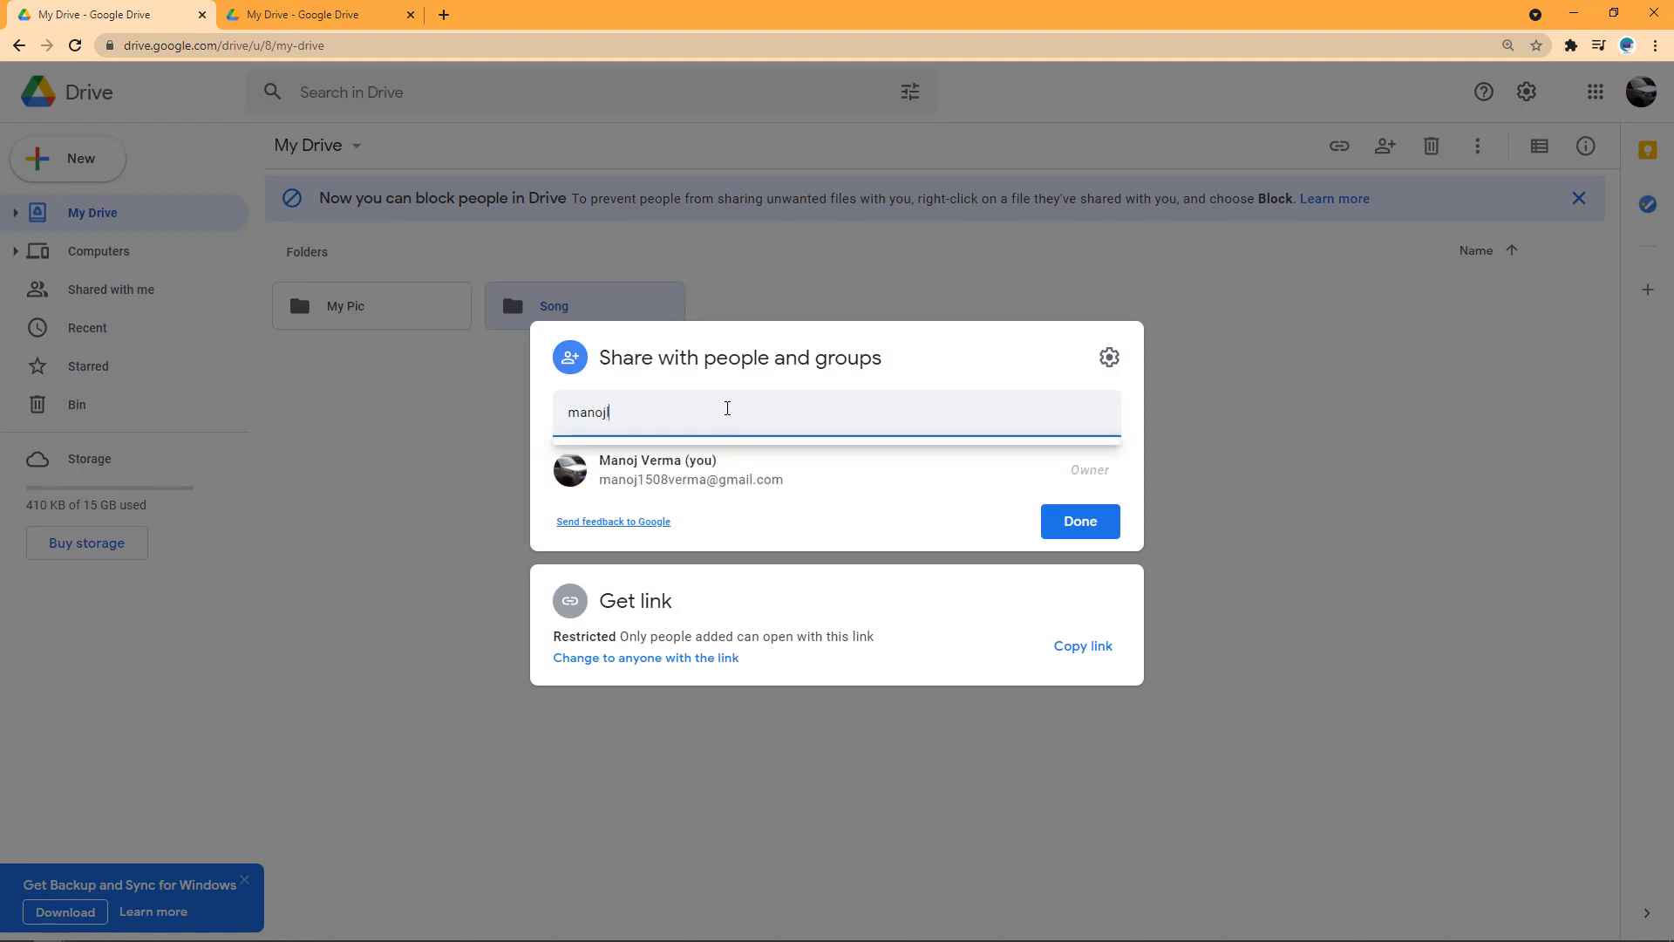
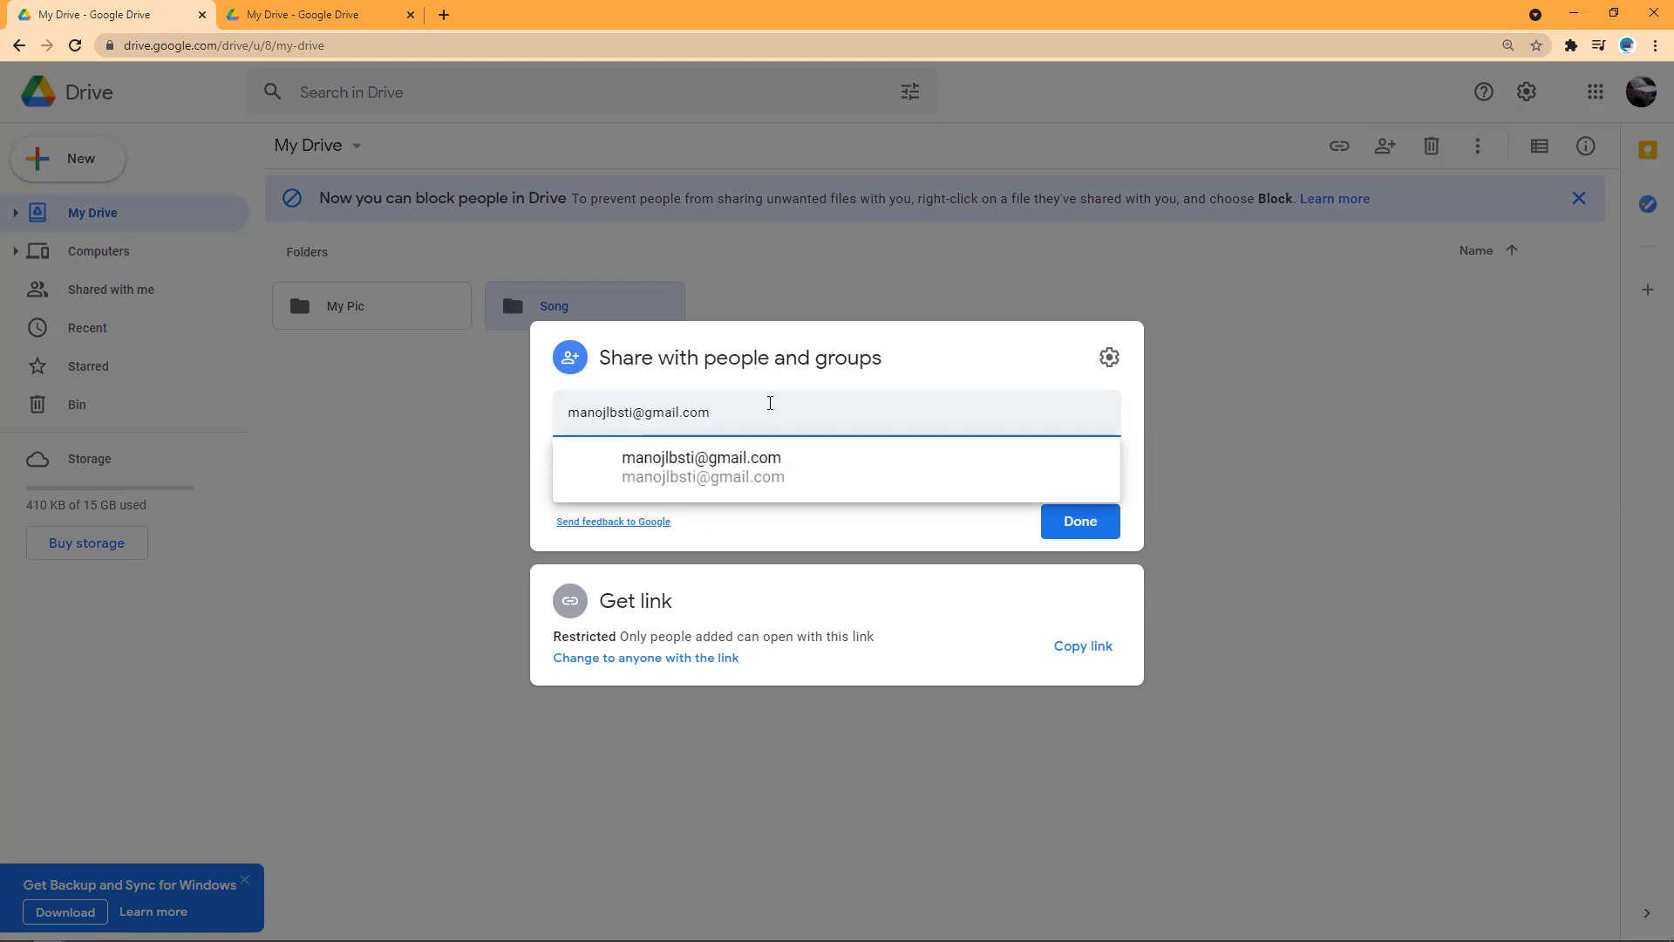
click(1086, 521)
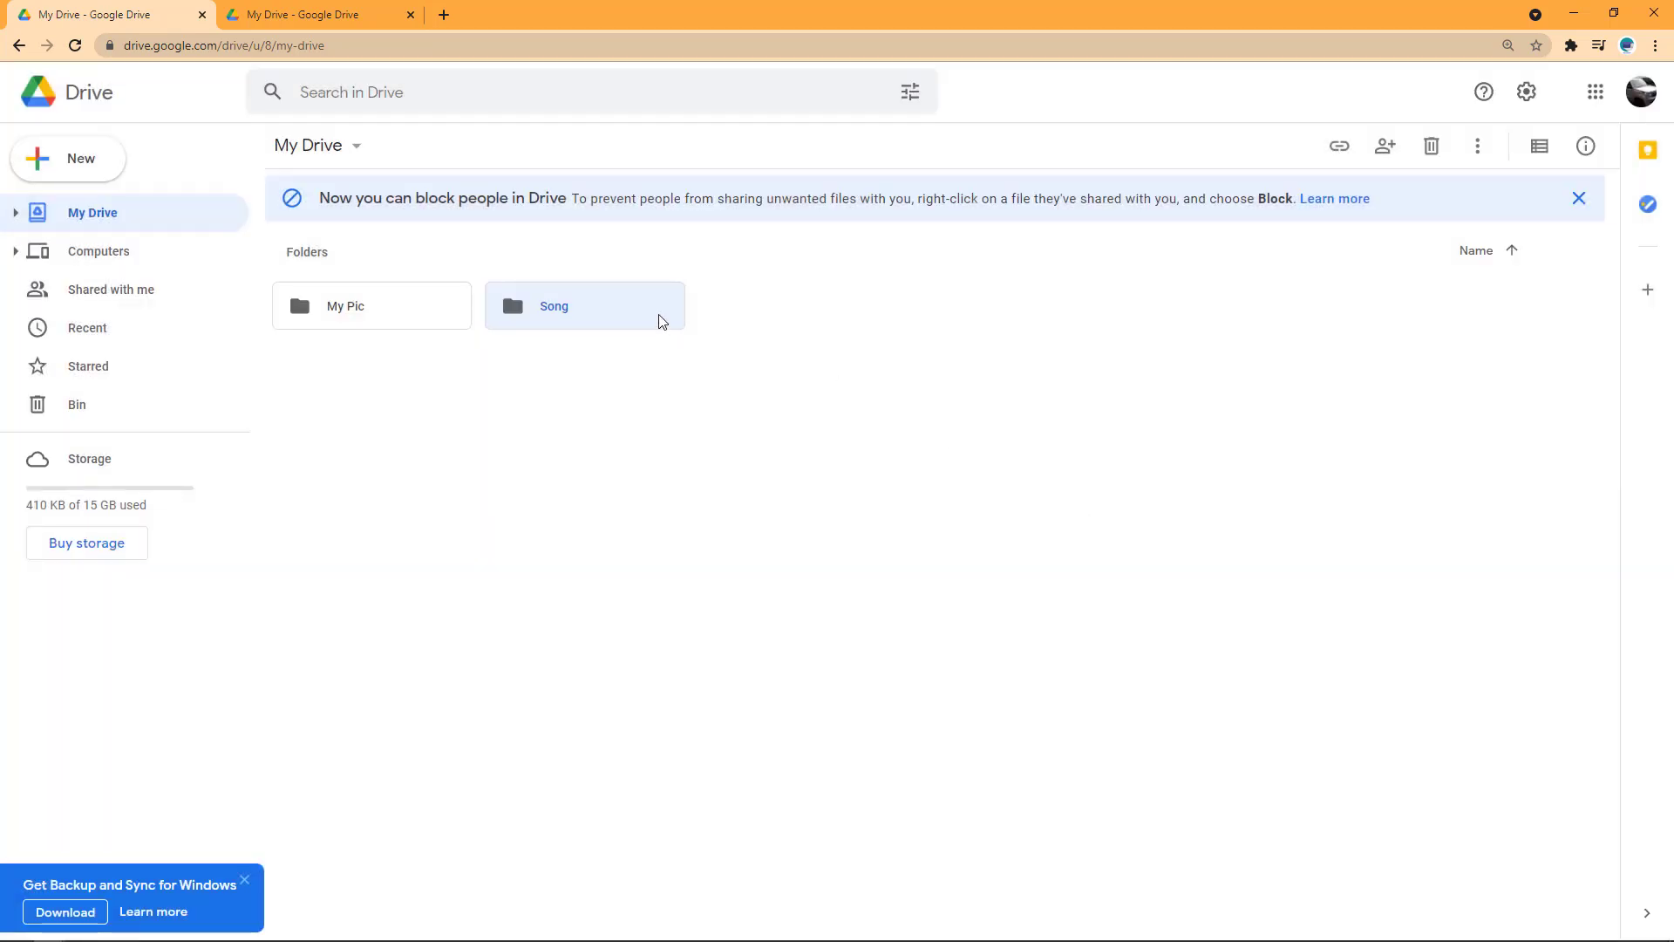
Load google.com in a new tab and switch to the second Google account.
click(444, 15)
text(google.com)
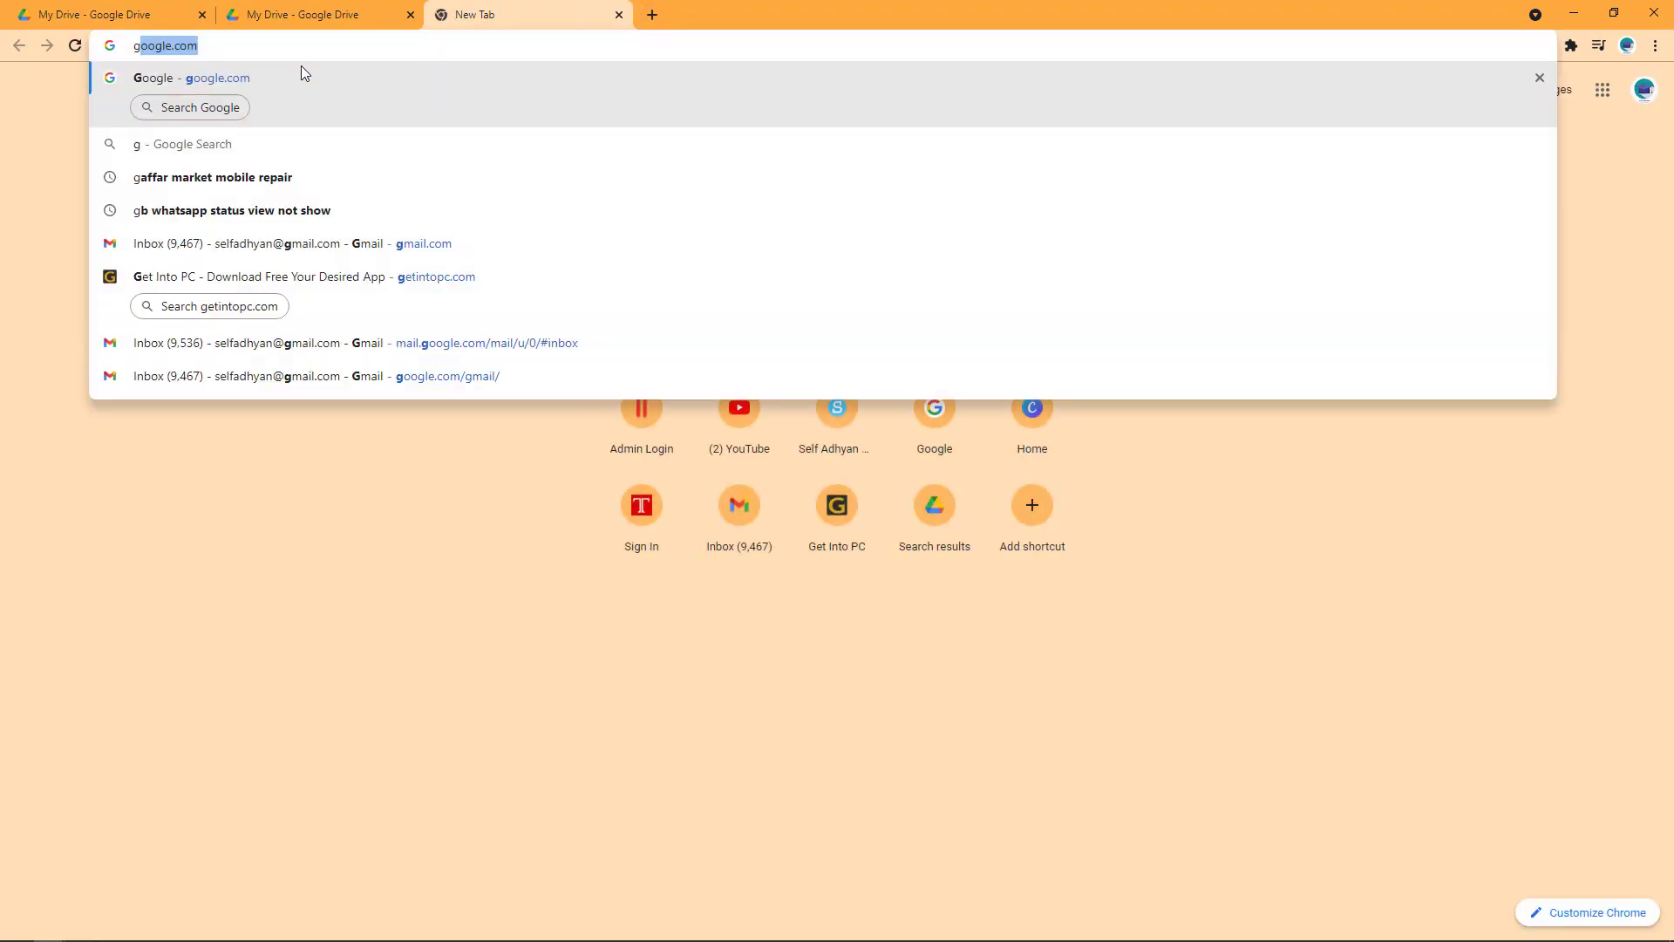
key(Return)
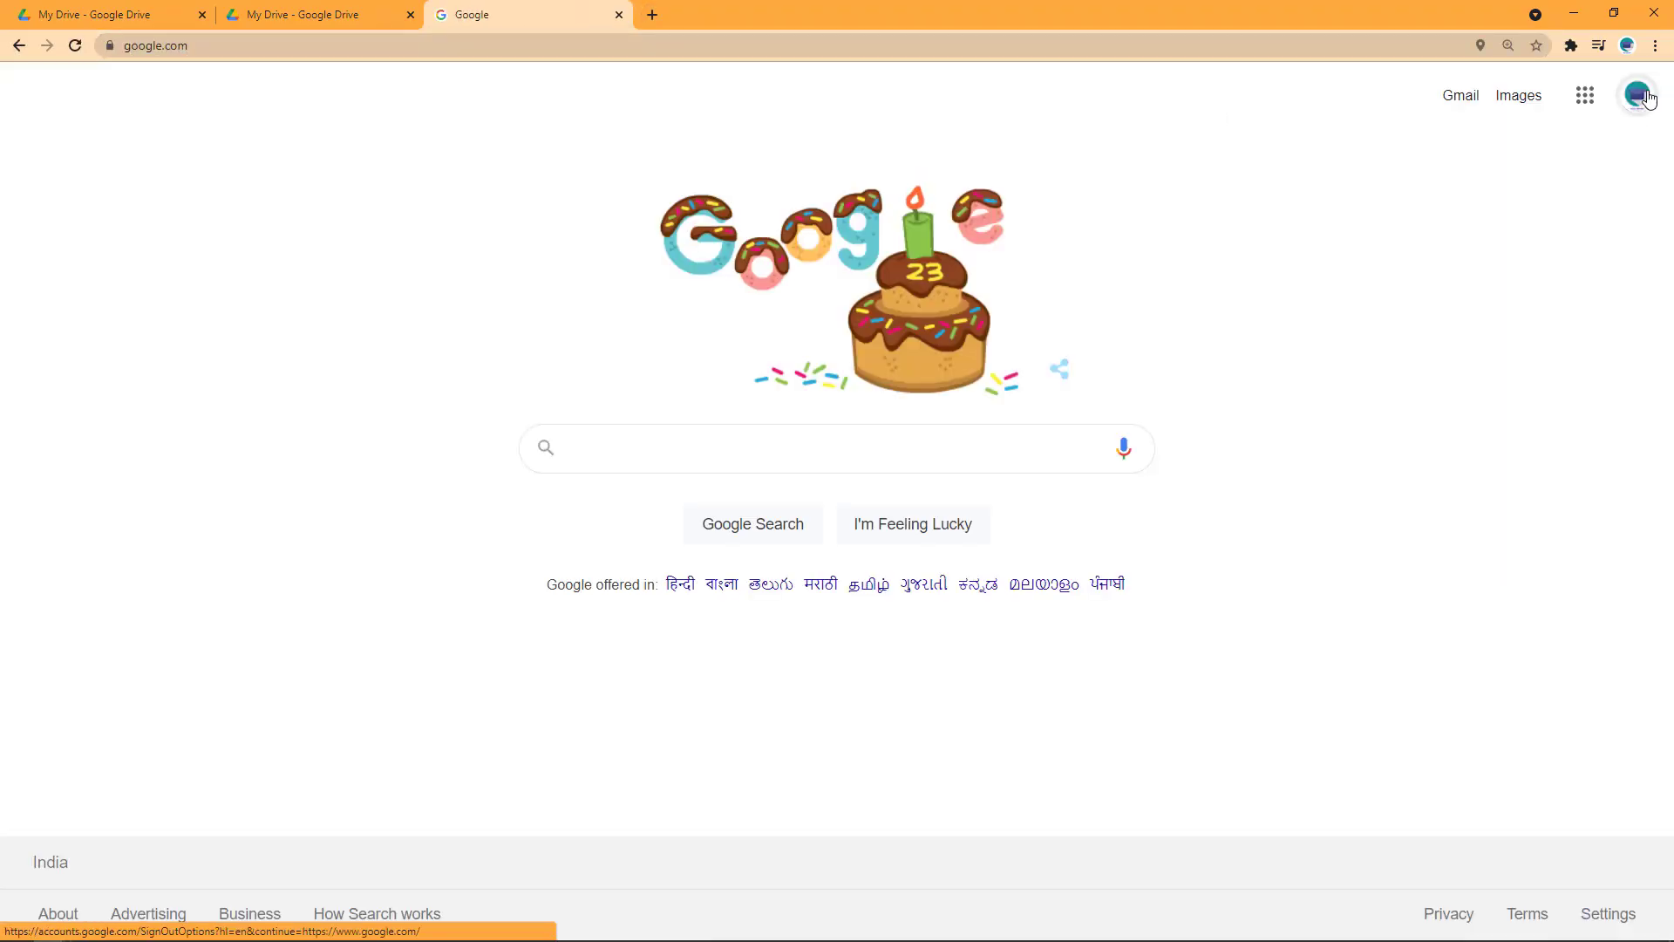
click(1639, 103)
click(1409, 478)
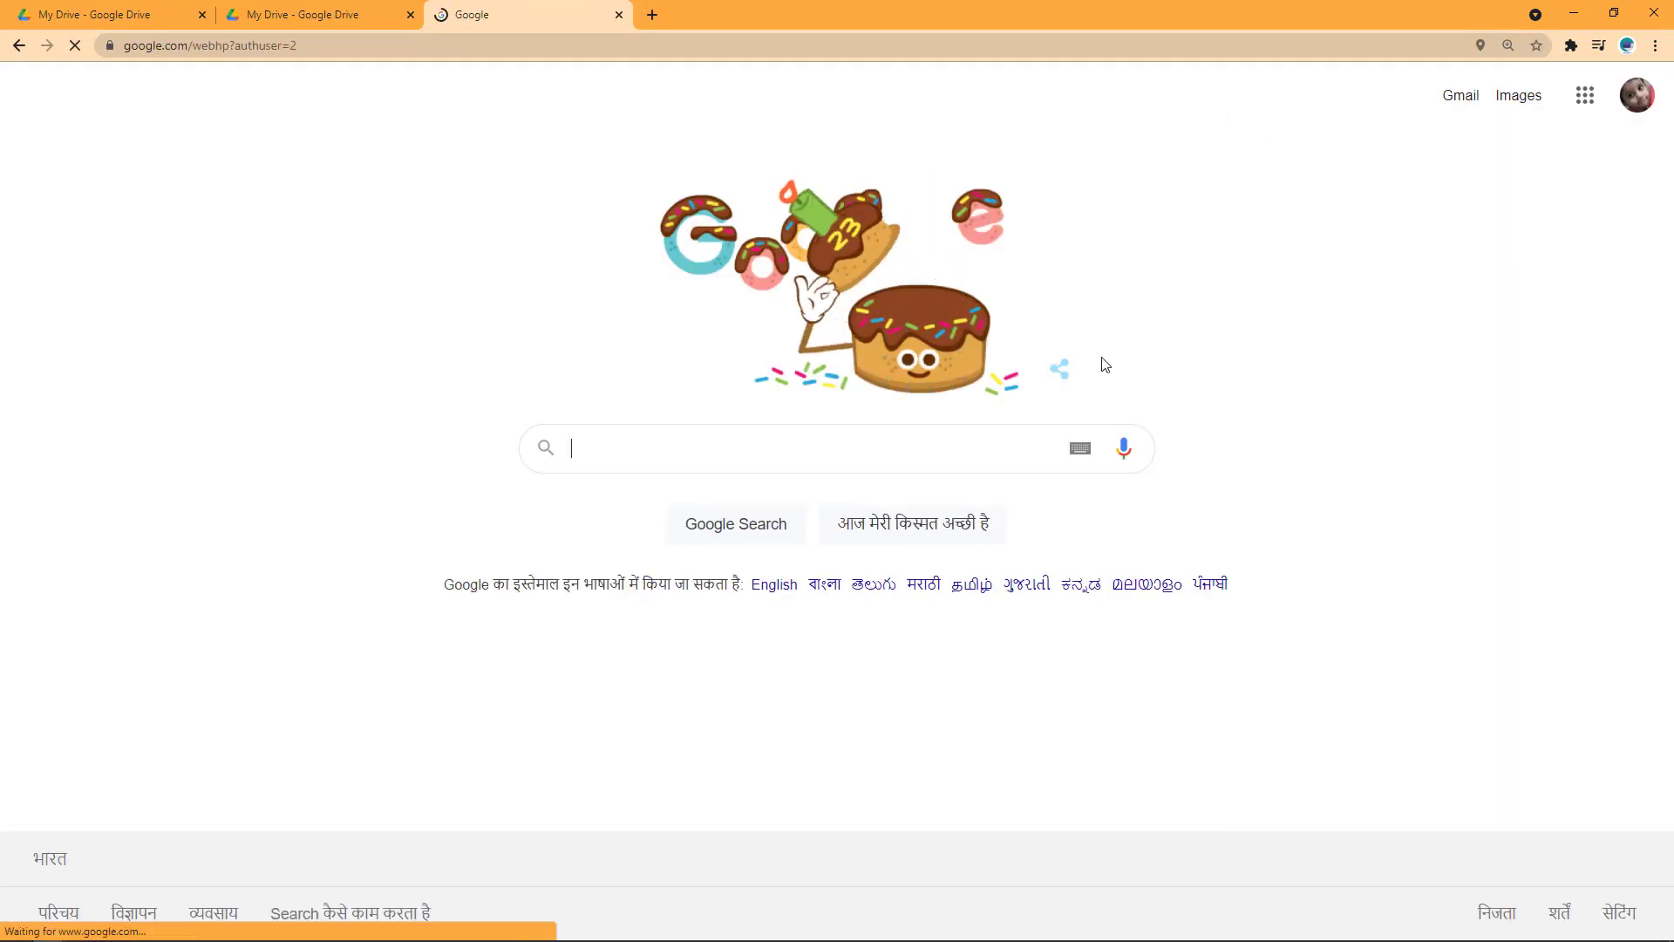
Read the 'Folder shared with you: Song' email in that account's Gmail.
click(1460, 96)
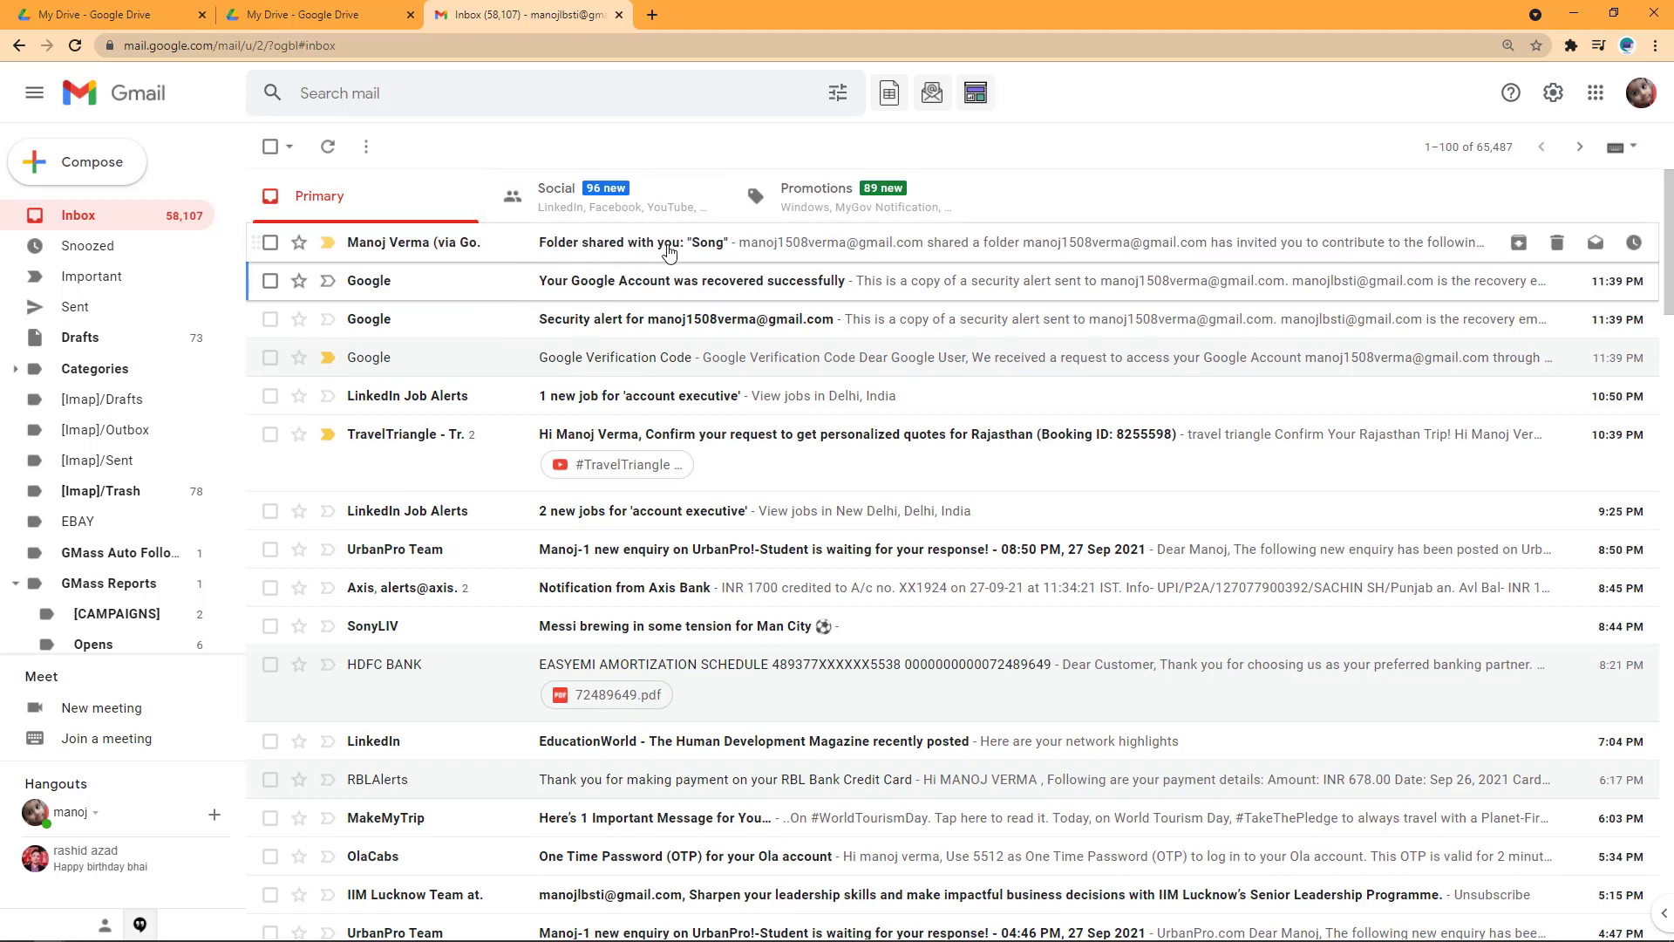
click(669, 253)
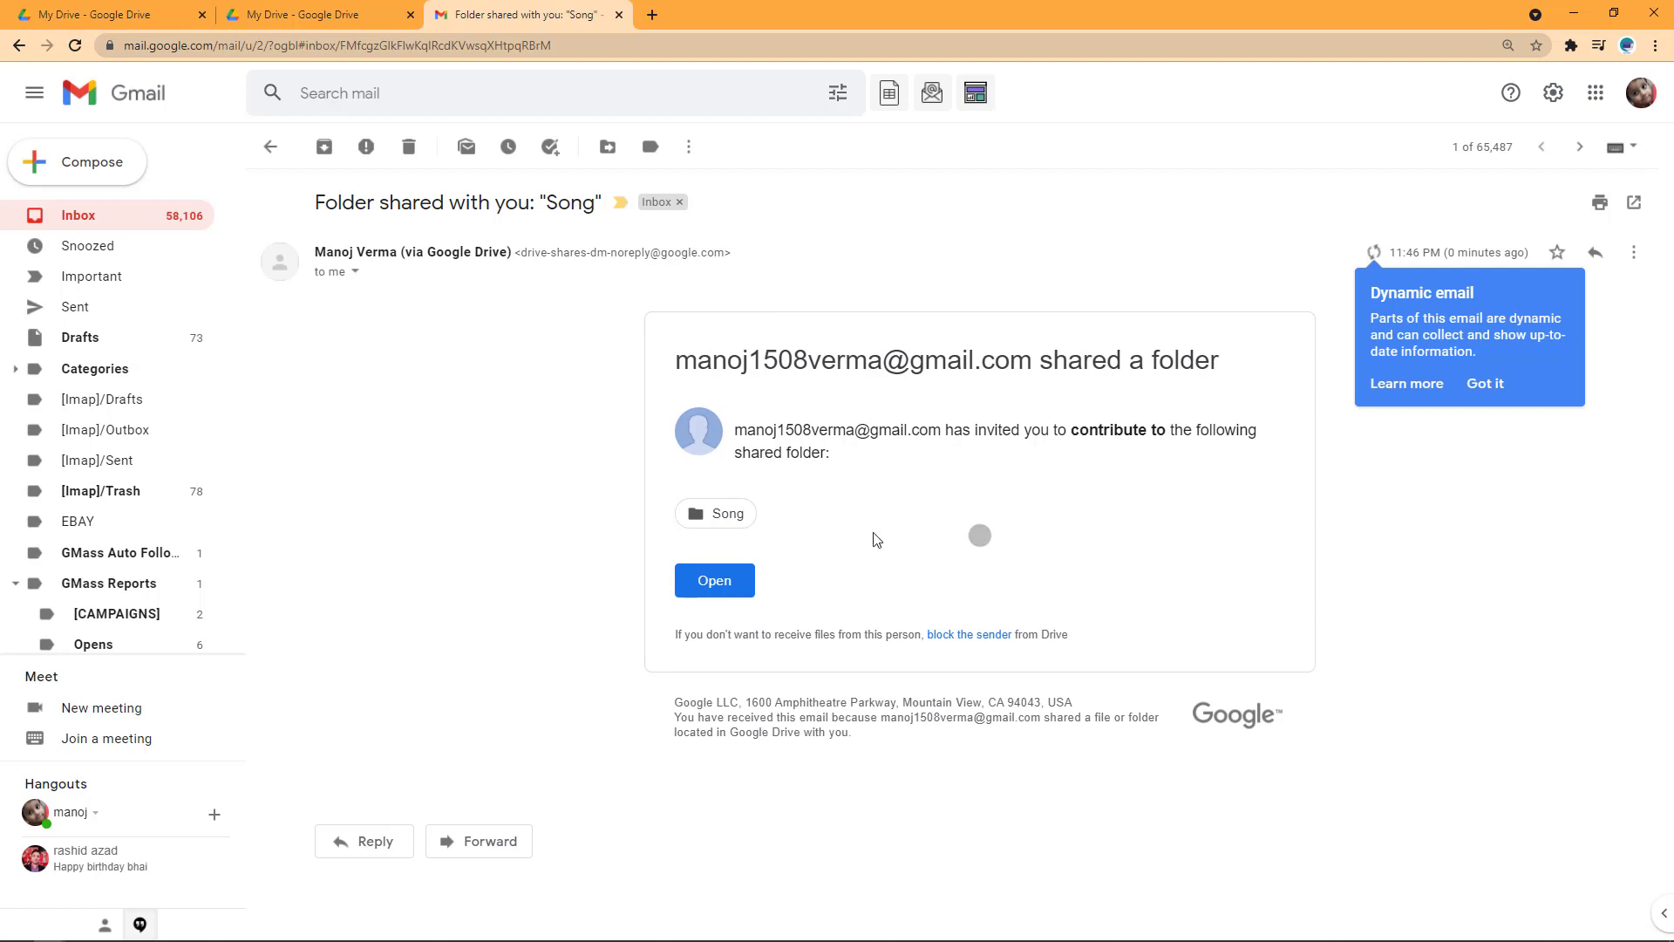
key(ctrl+shift+Tab)
key(ctrl+shift+Tab)
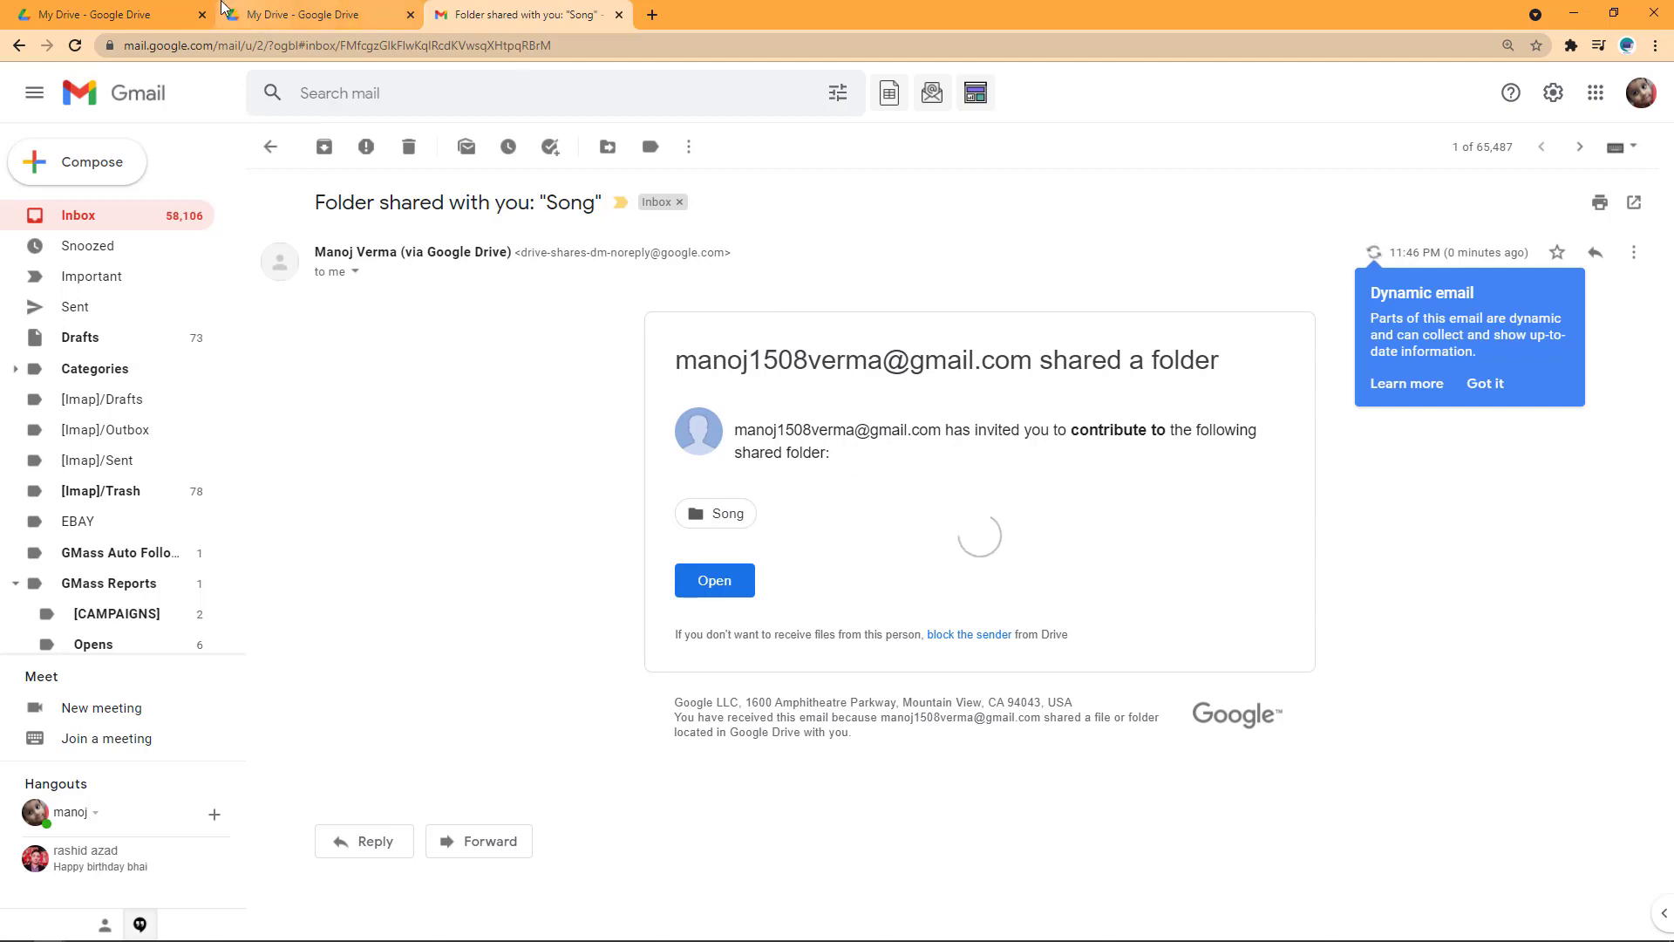
Share the My Pic folder with the second account and send the invitation.
right_click(400, 298)
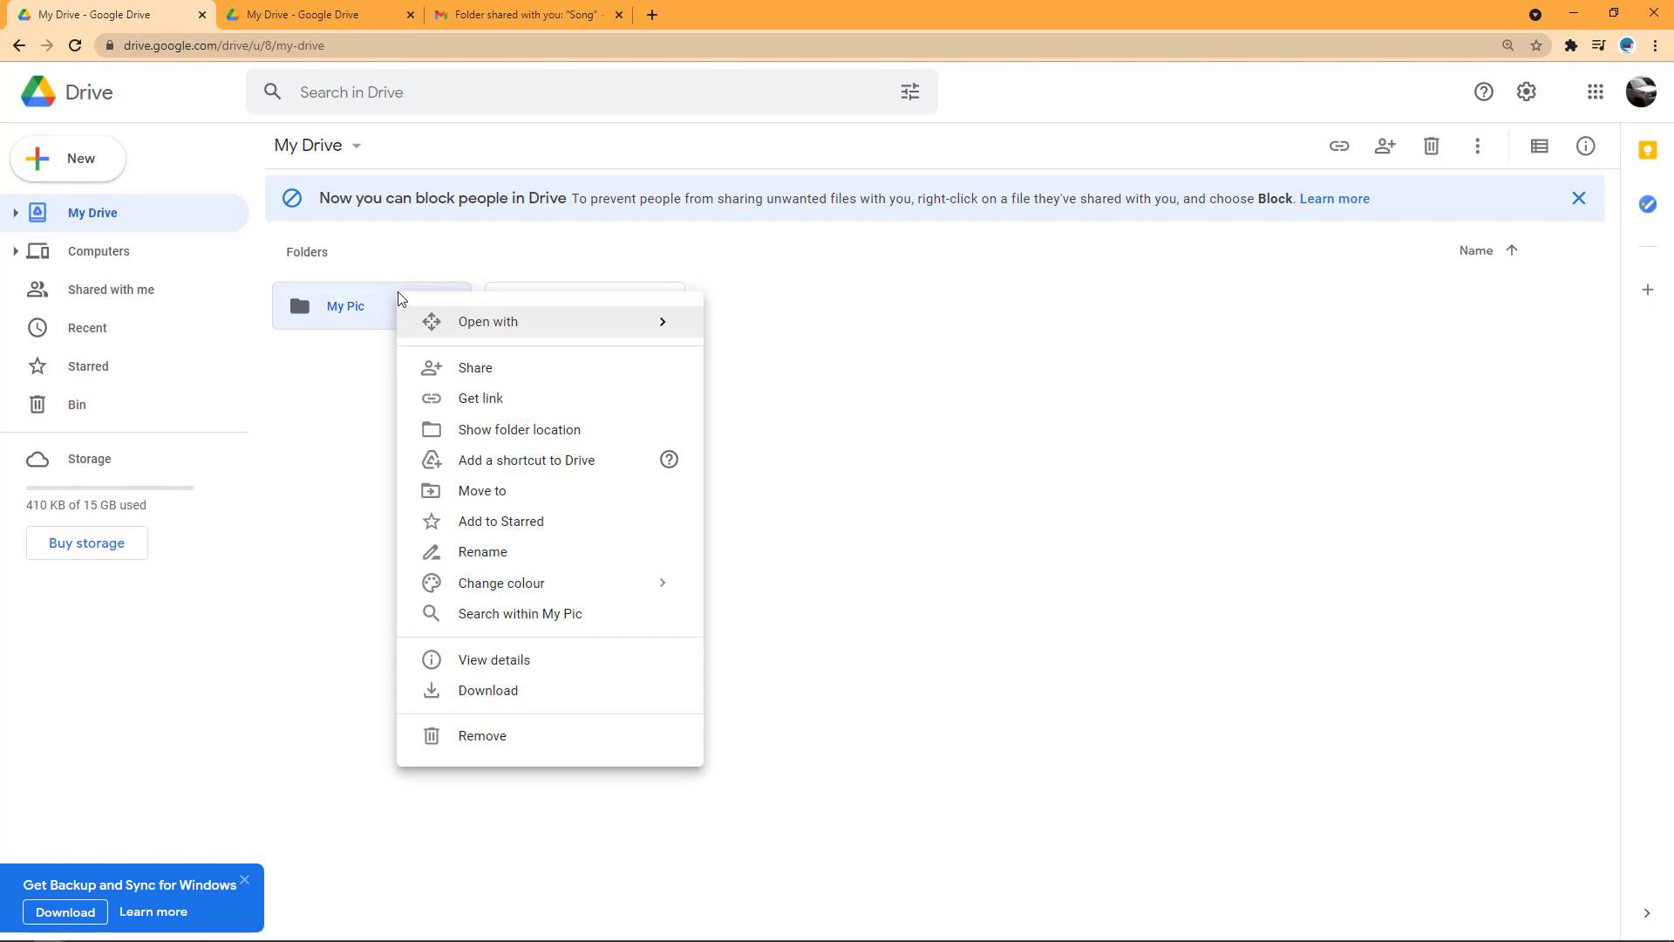
click(487, 369)
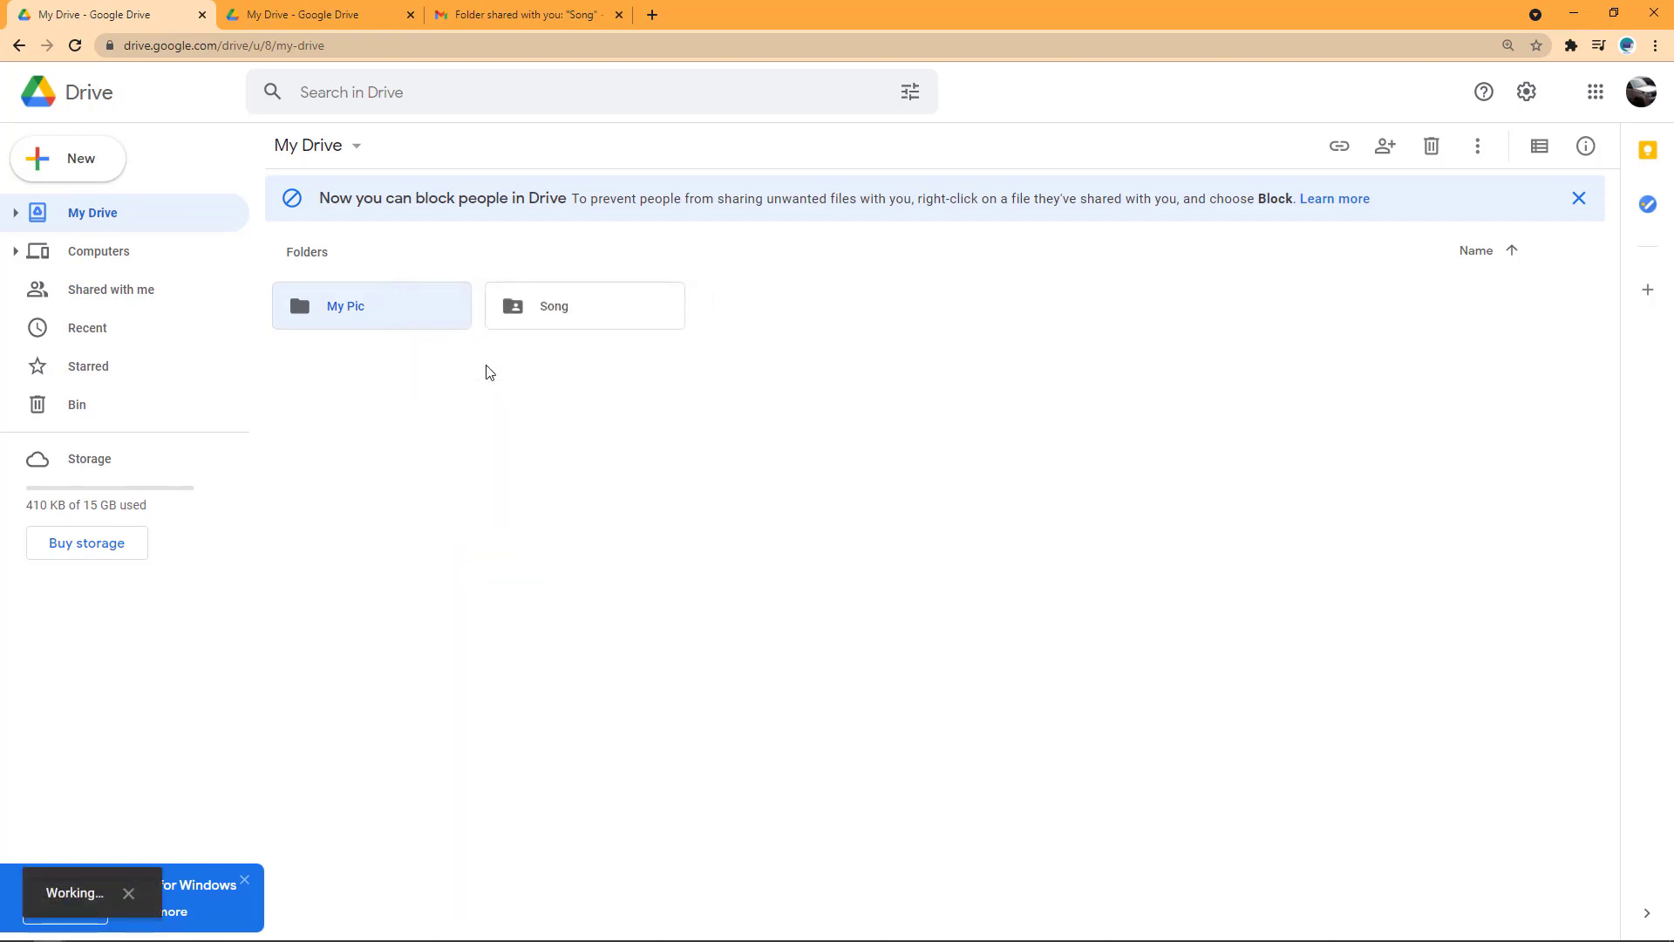
click(635, 410)
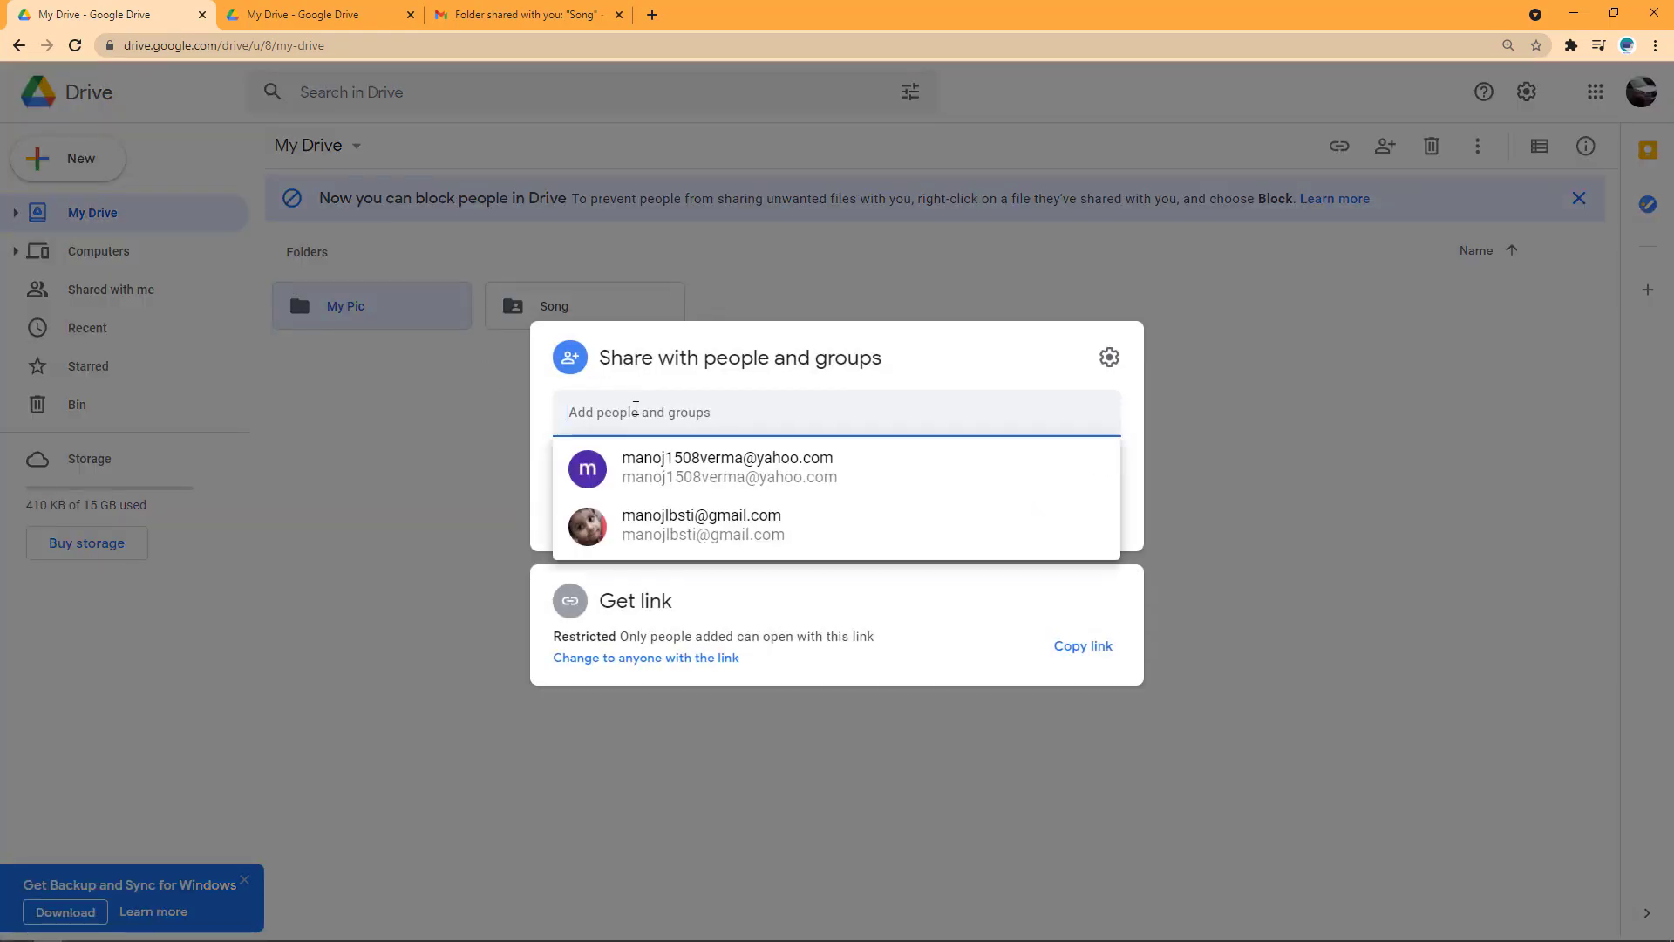
click(667, 513)
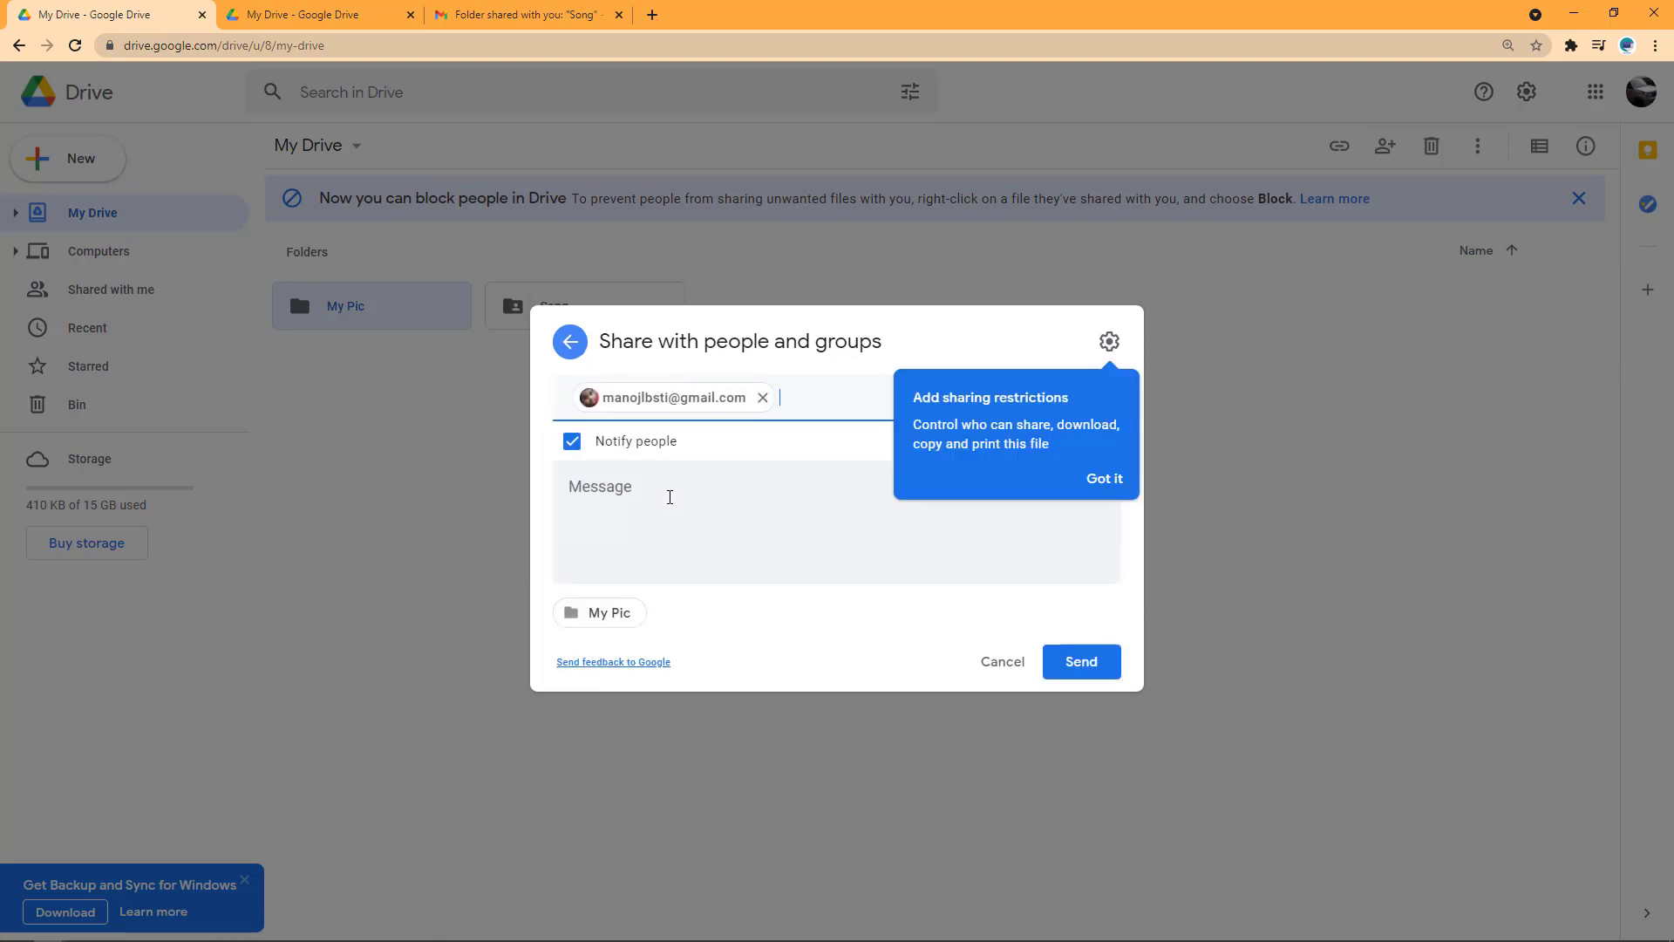
click(1081, 664)
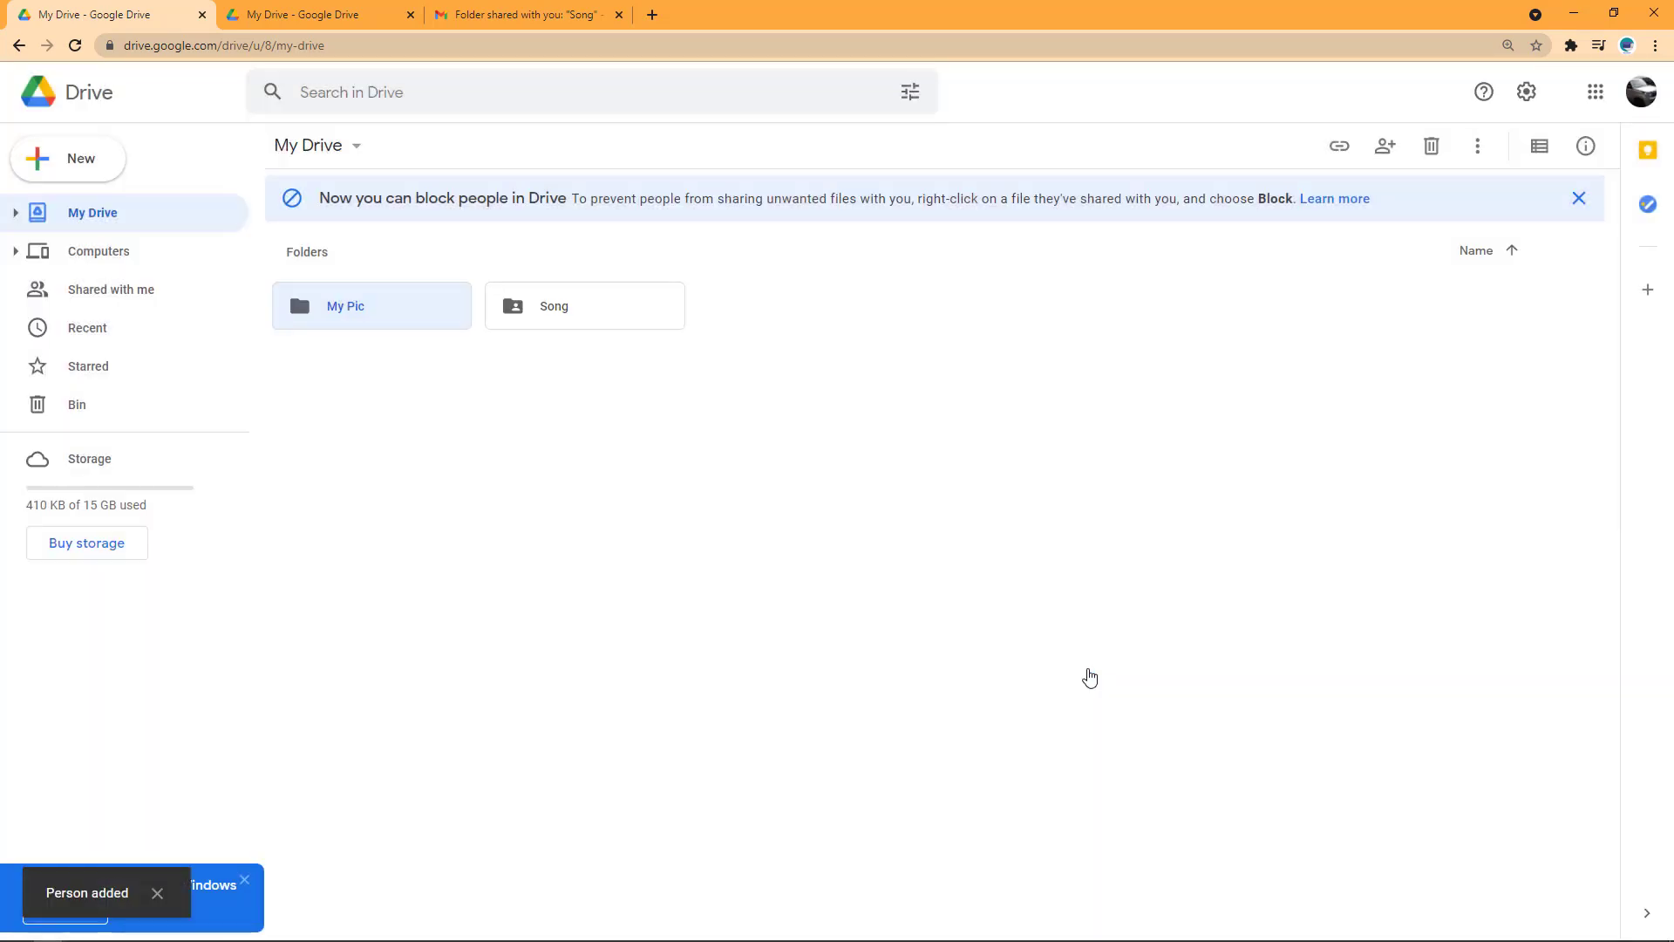
Change the second account's access to the Song folder from Editor to Viewer.
right_click(526, 315)
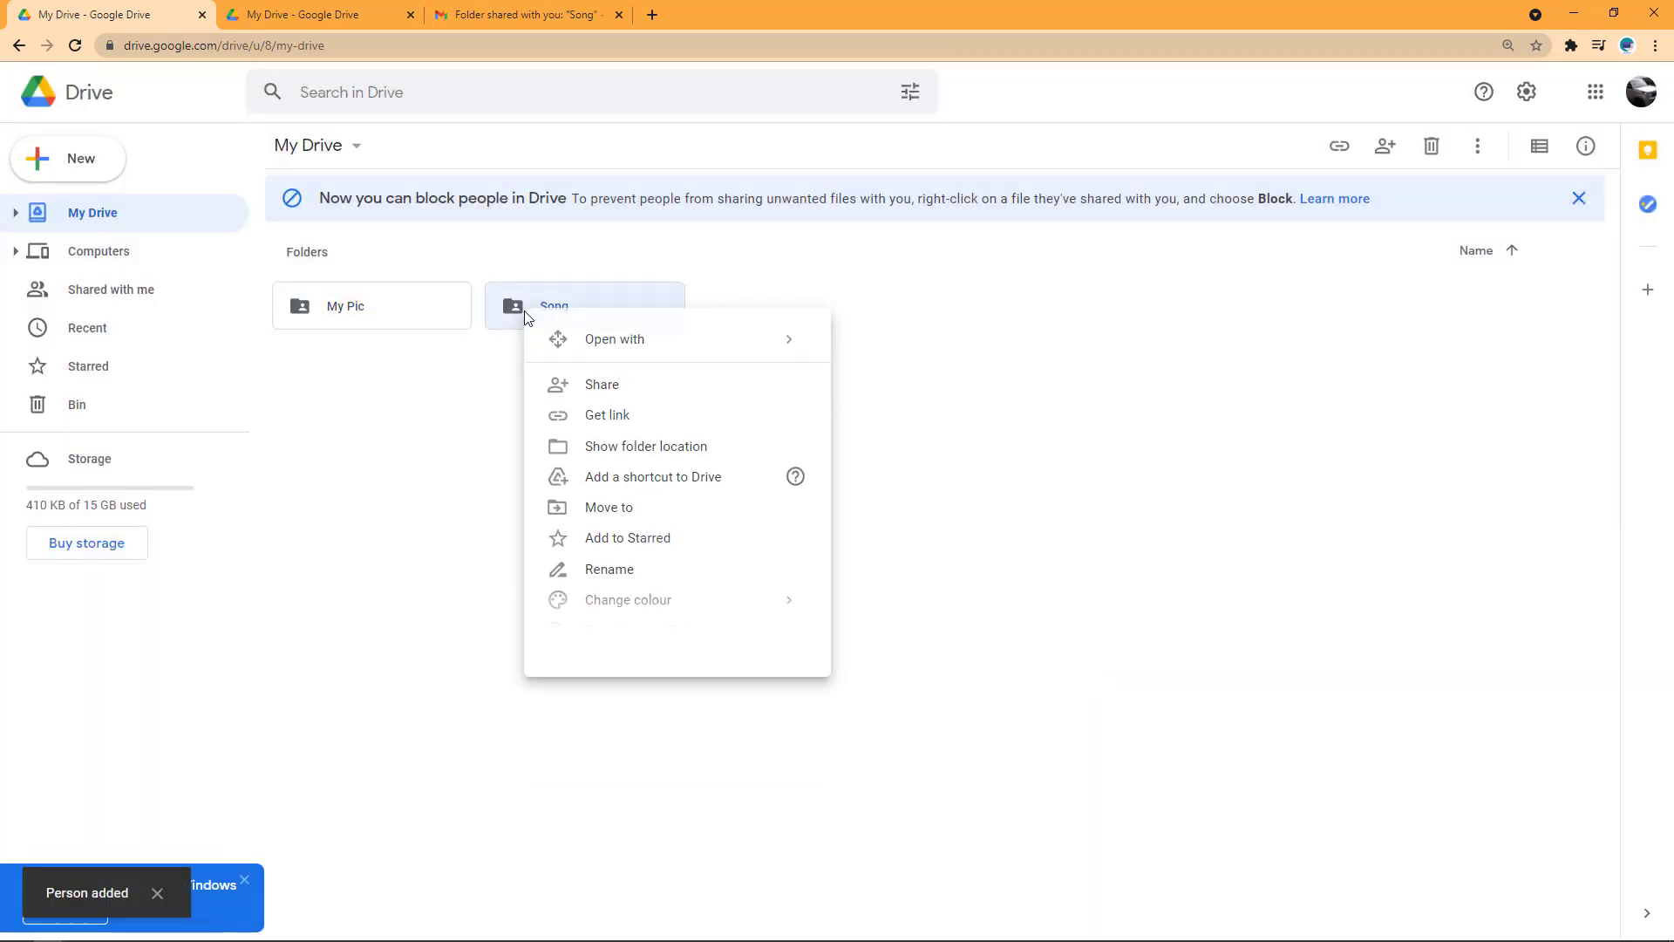
click(649, 390)
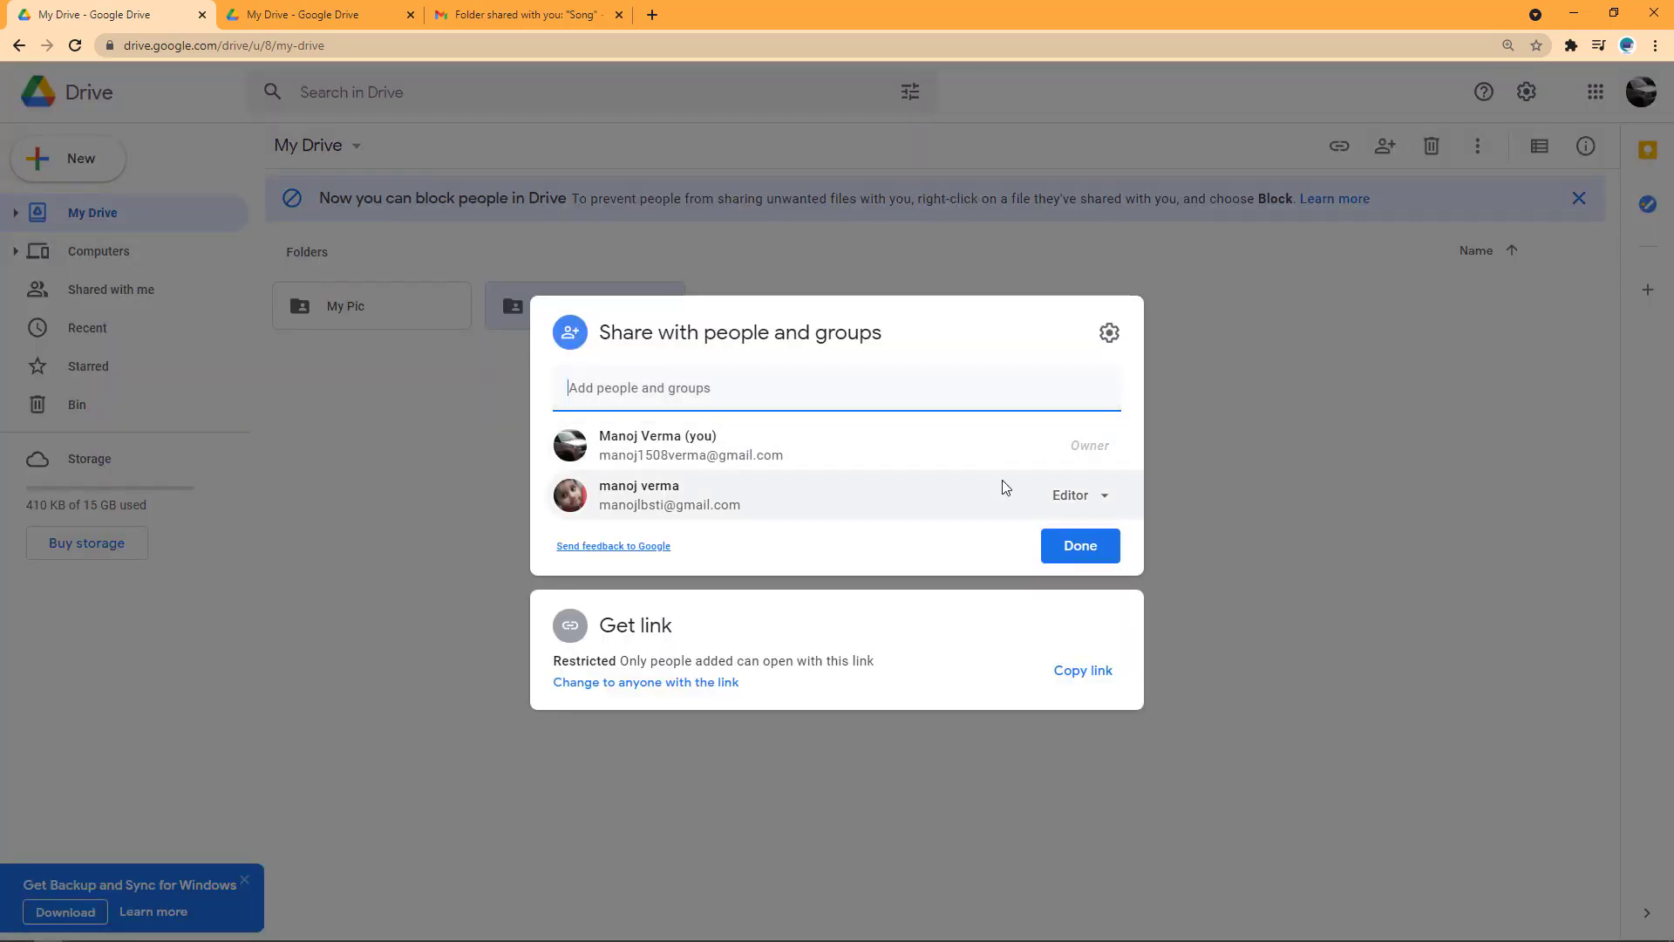
click(1104, 496)
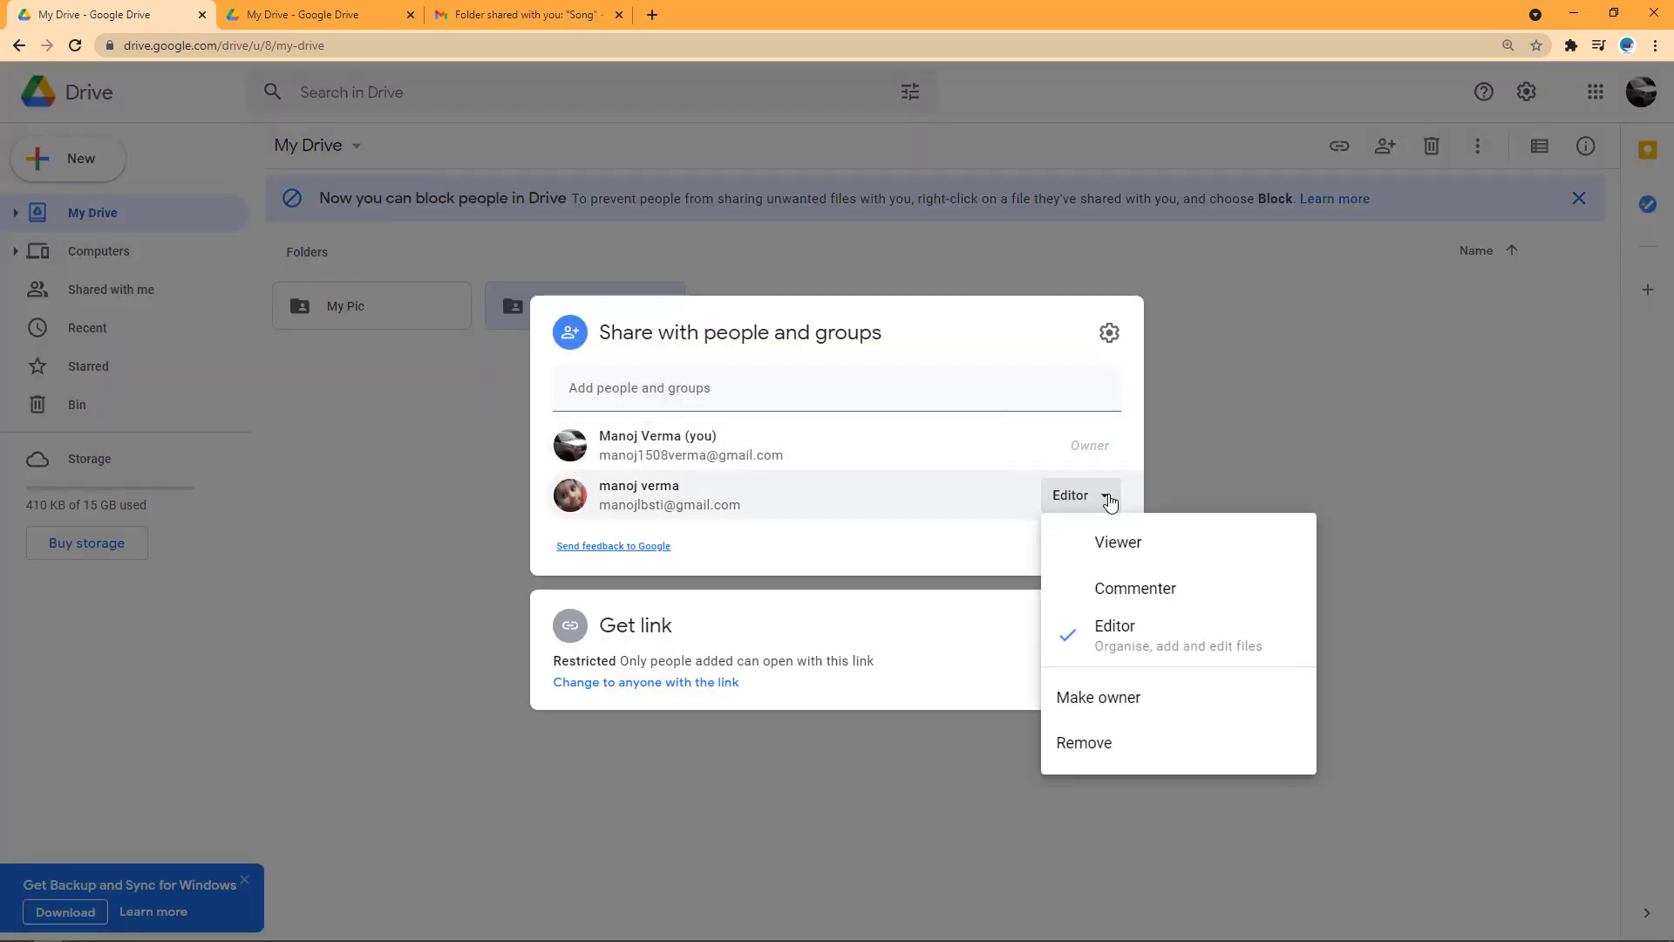
click(1117, 547)
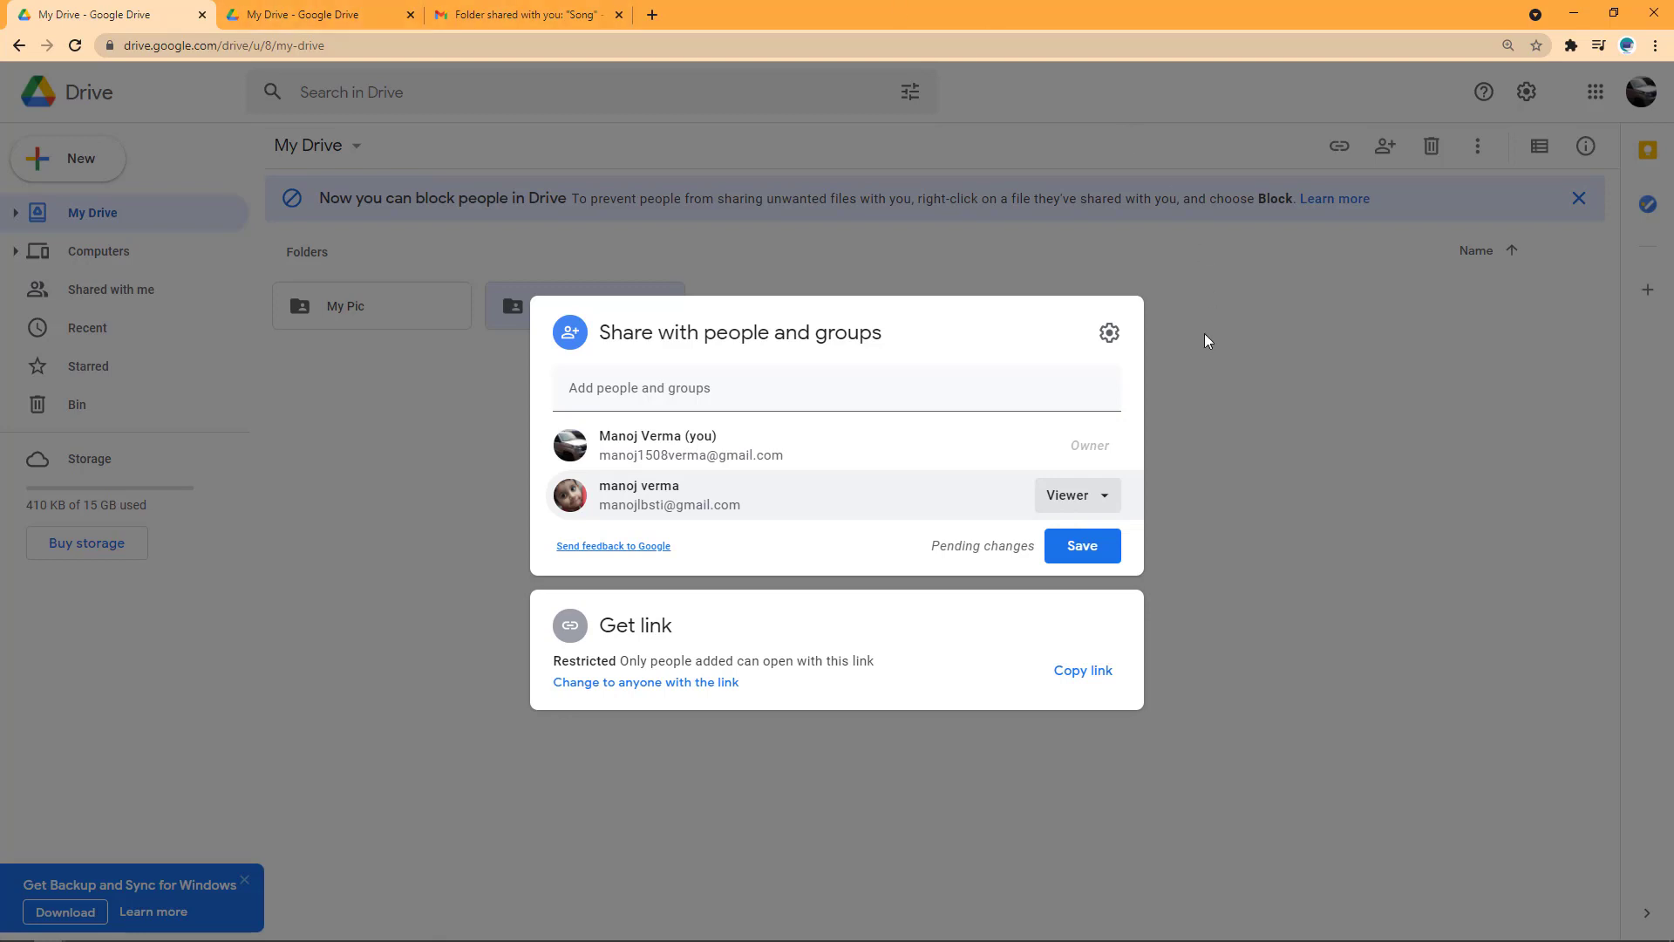
click(1090, 555)
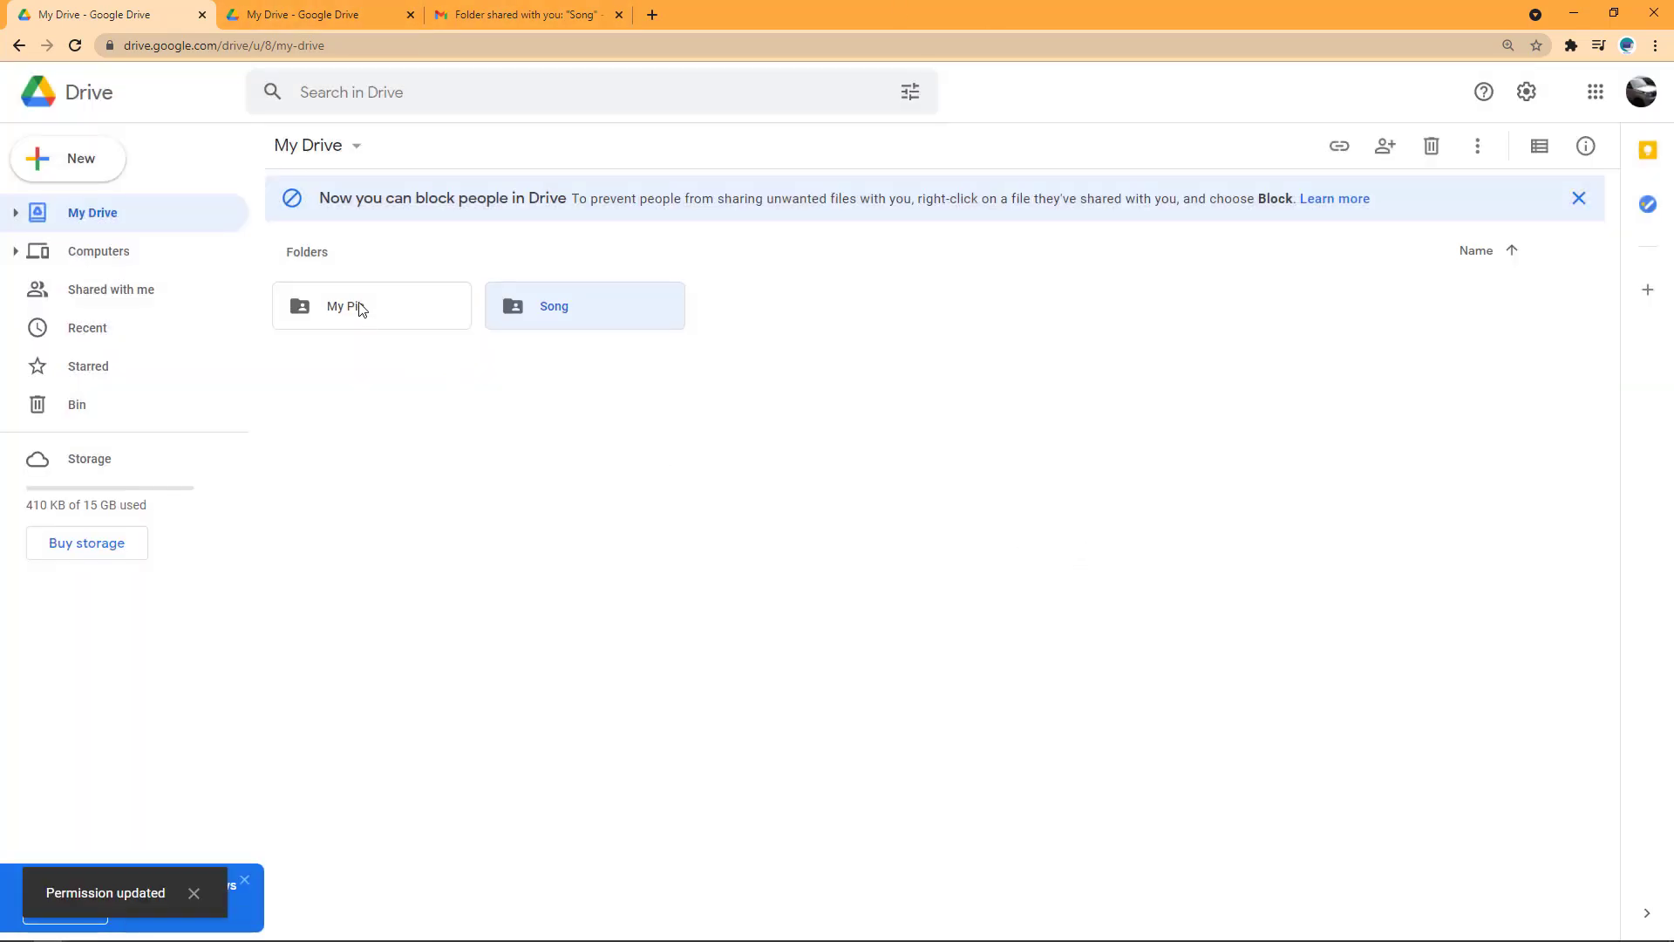
Copy the My Pic folder's sharing link, keeping General access set to Restricted.
right_click(361, 307)
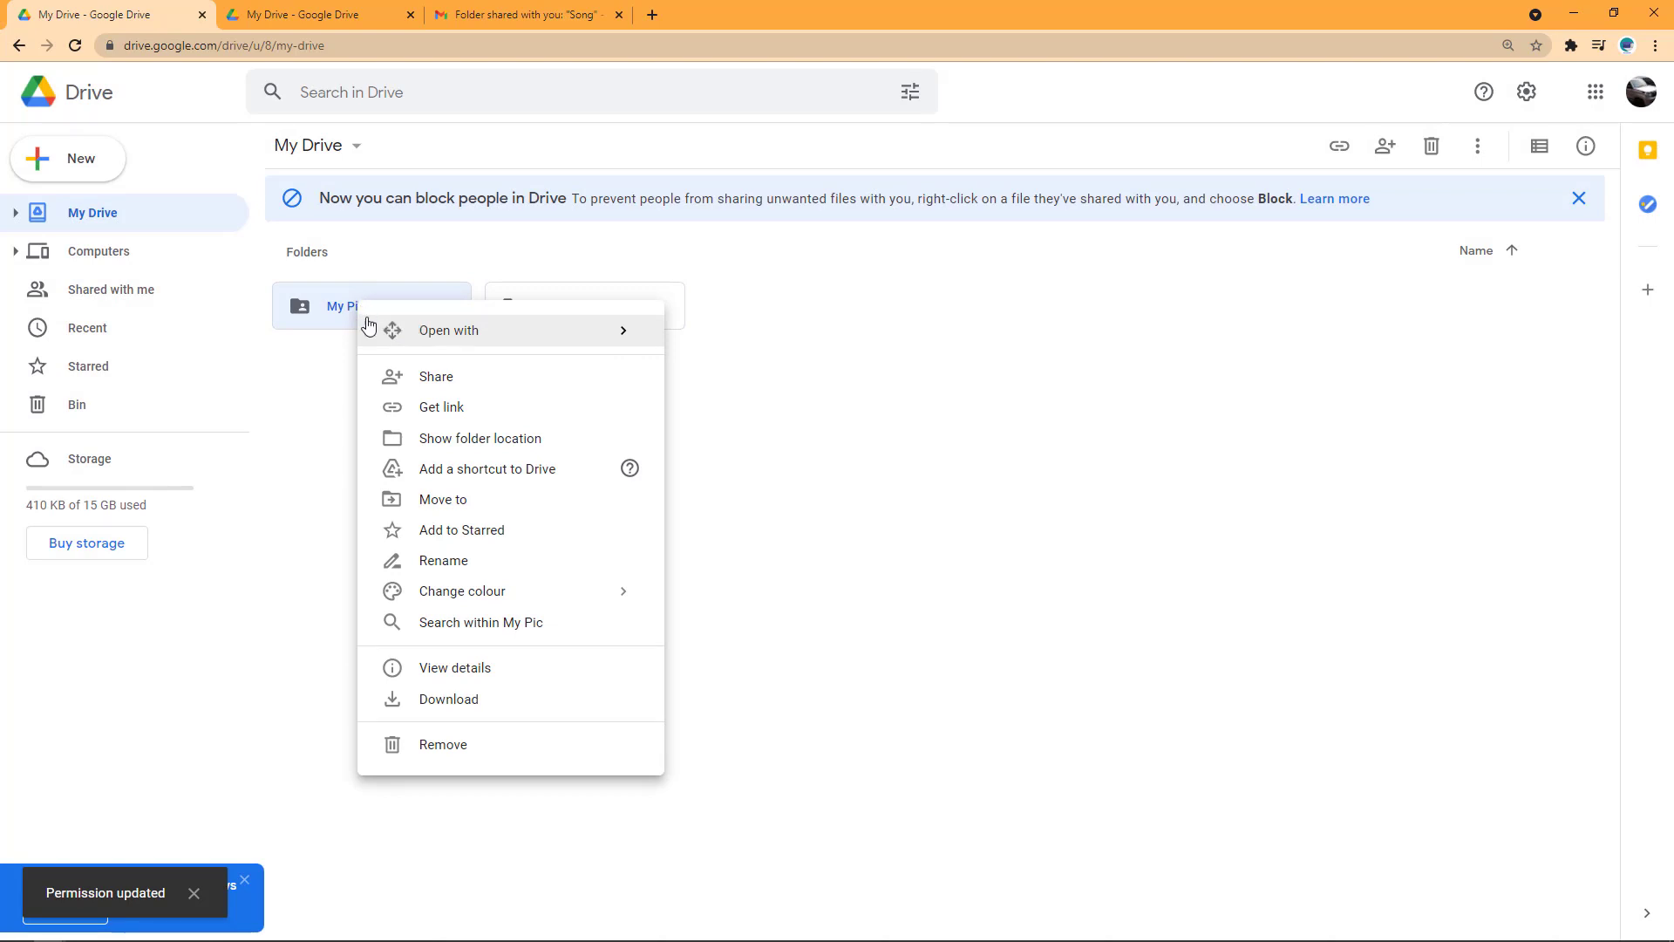
mouse_move(370, 332)
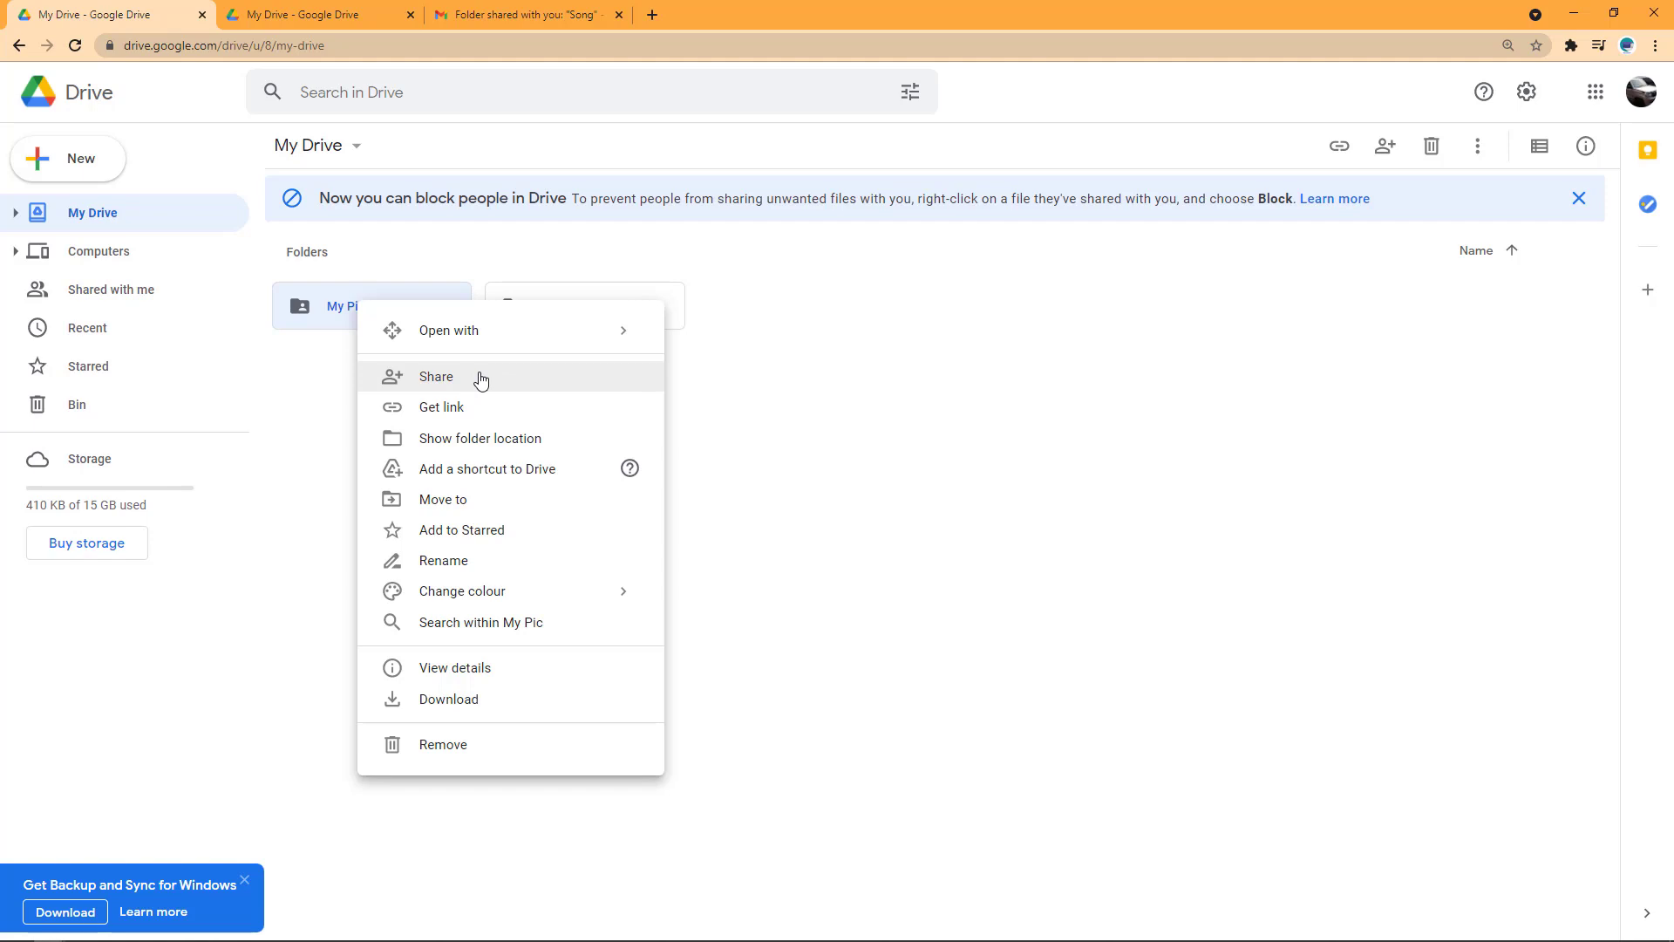
click(478, 411)
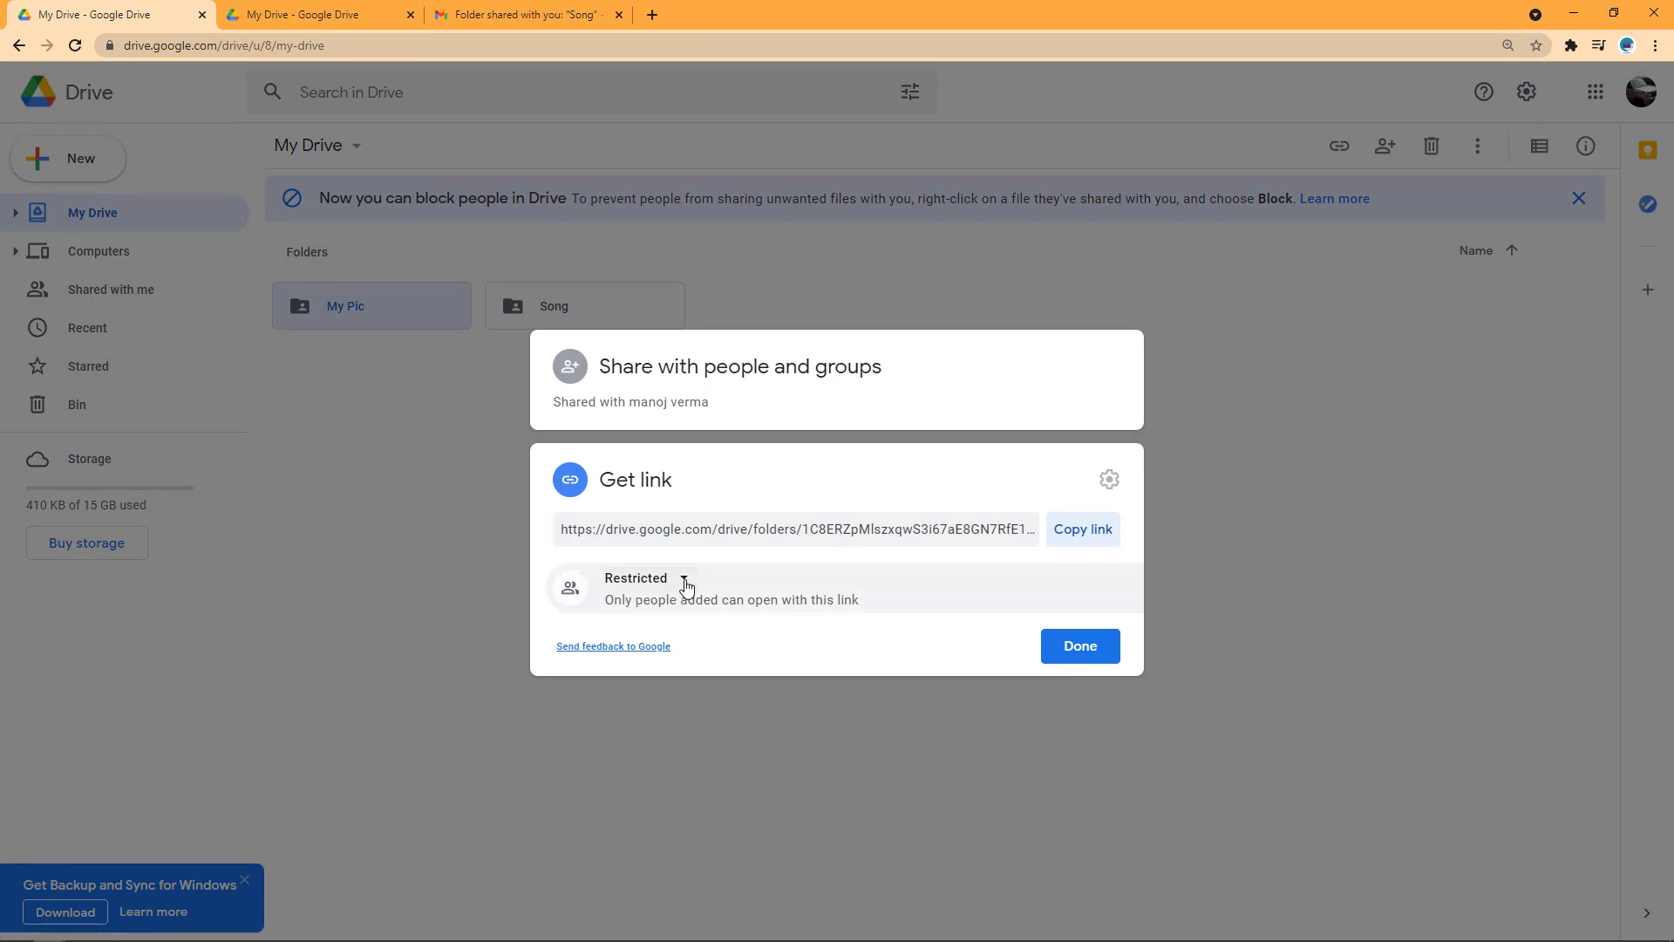
click(686, 586)
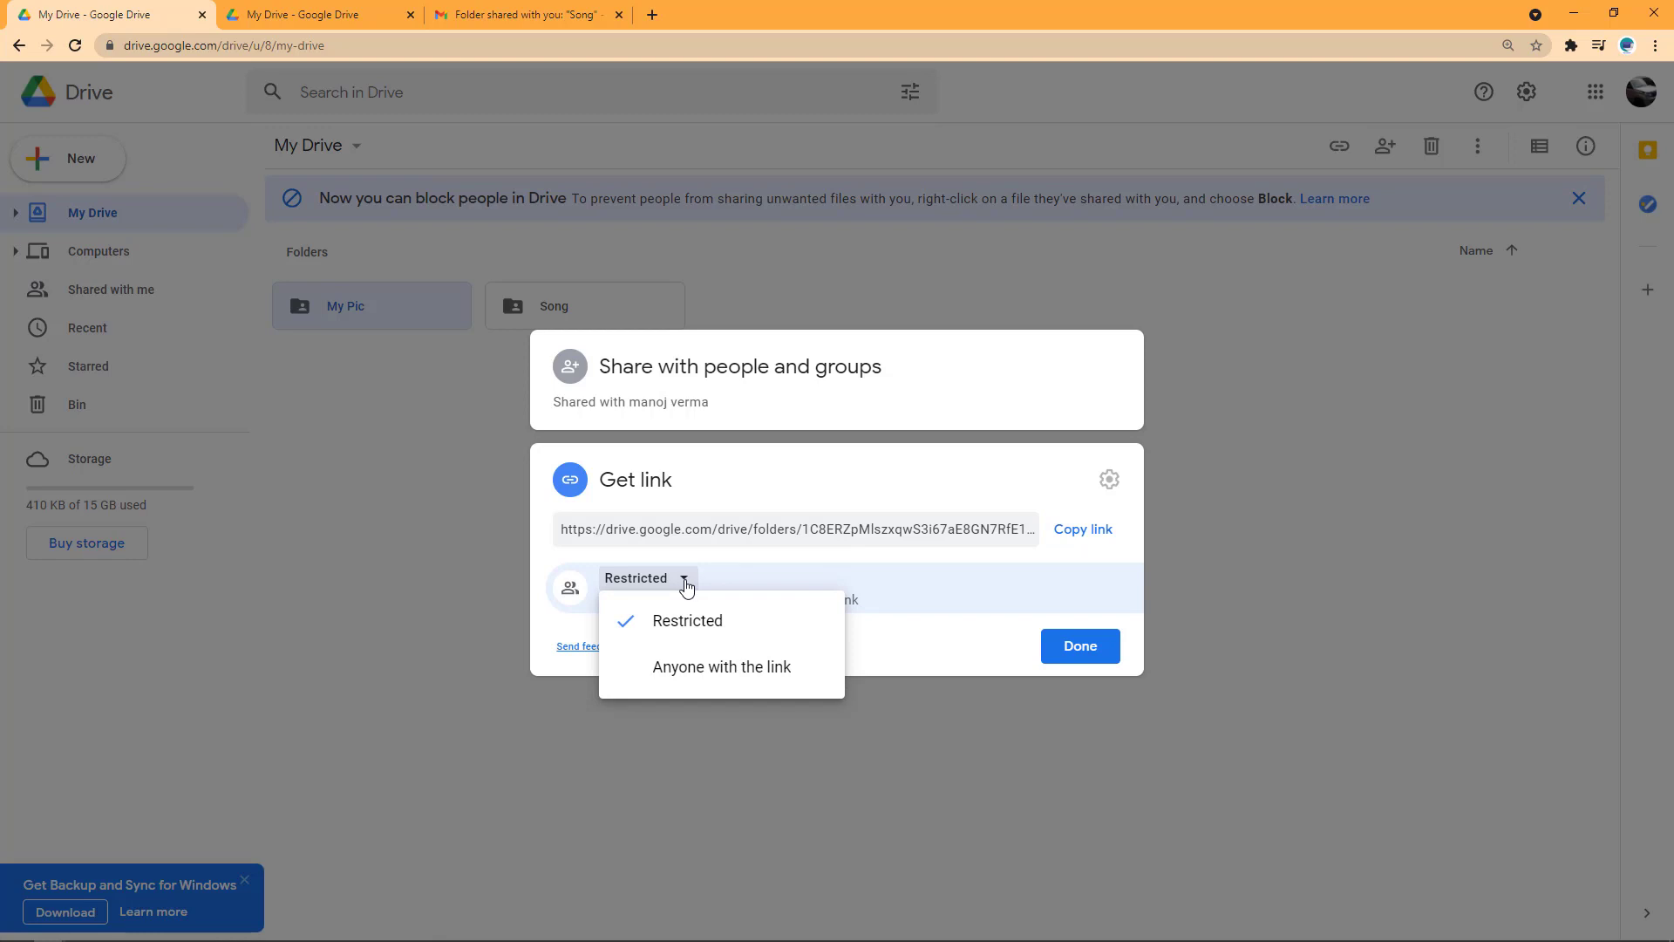
click(826, 491)
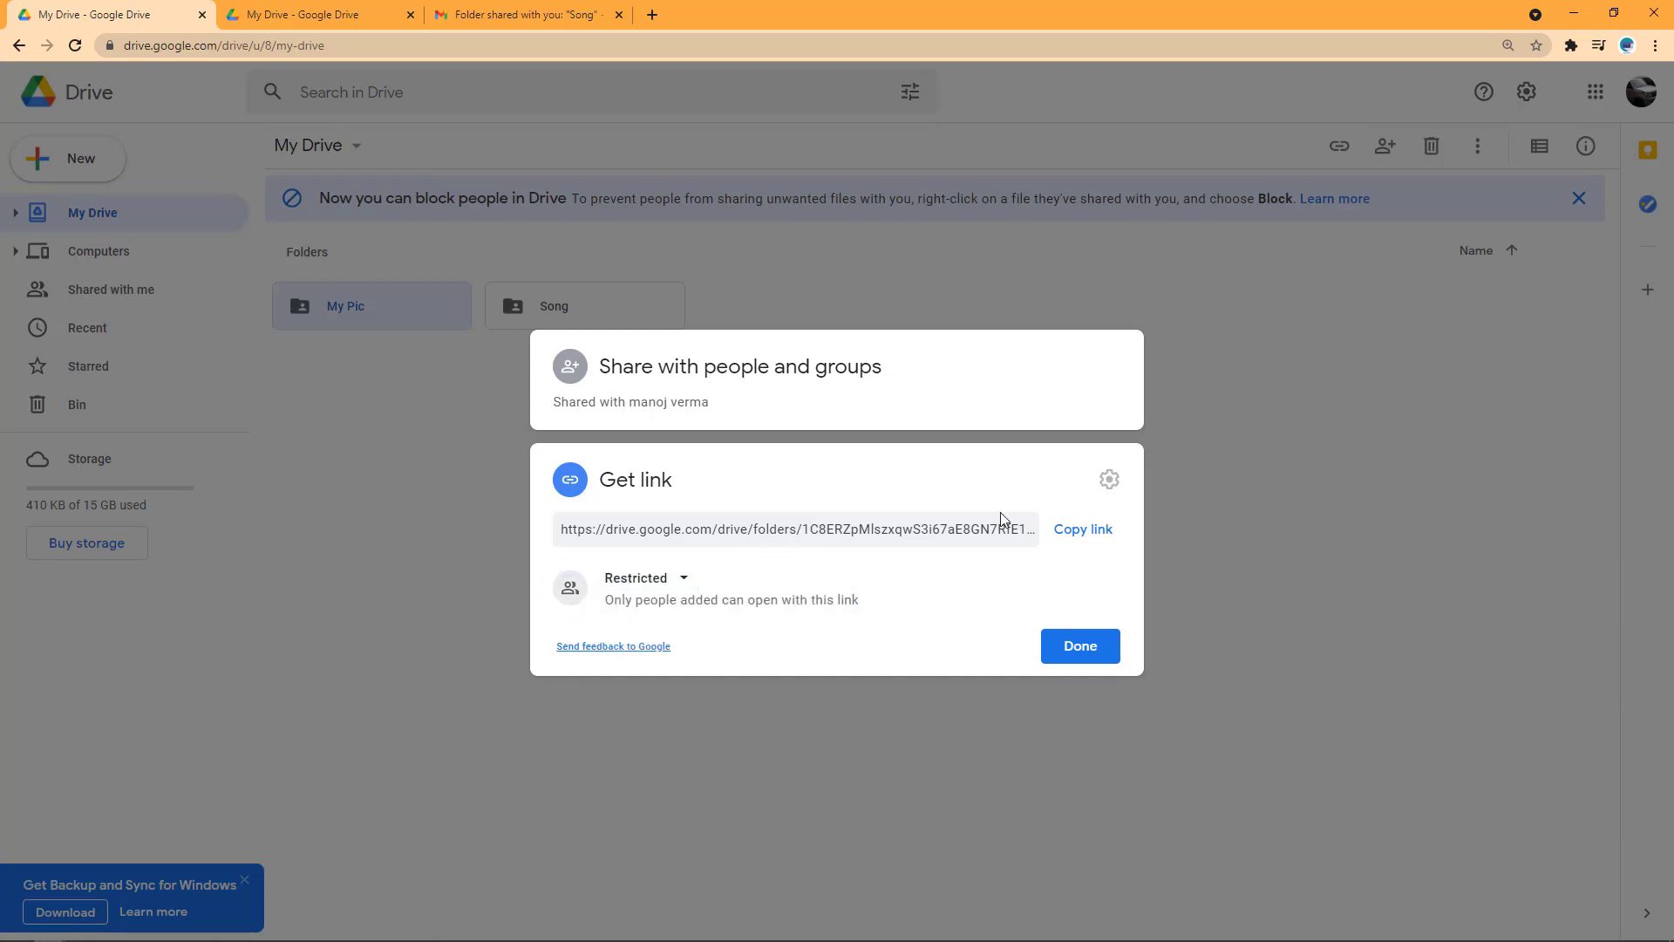
click(681, 580)
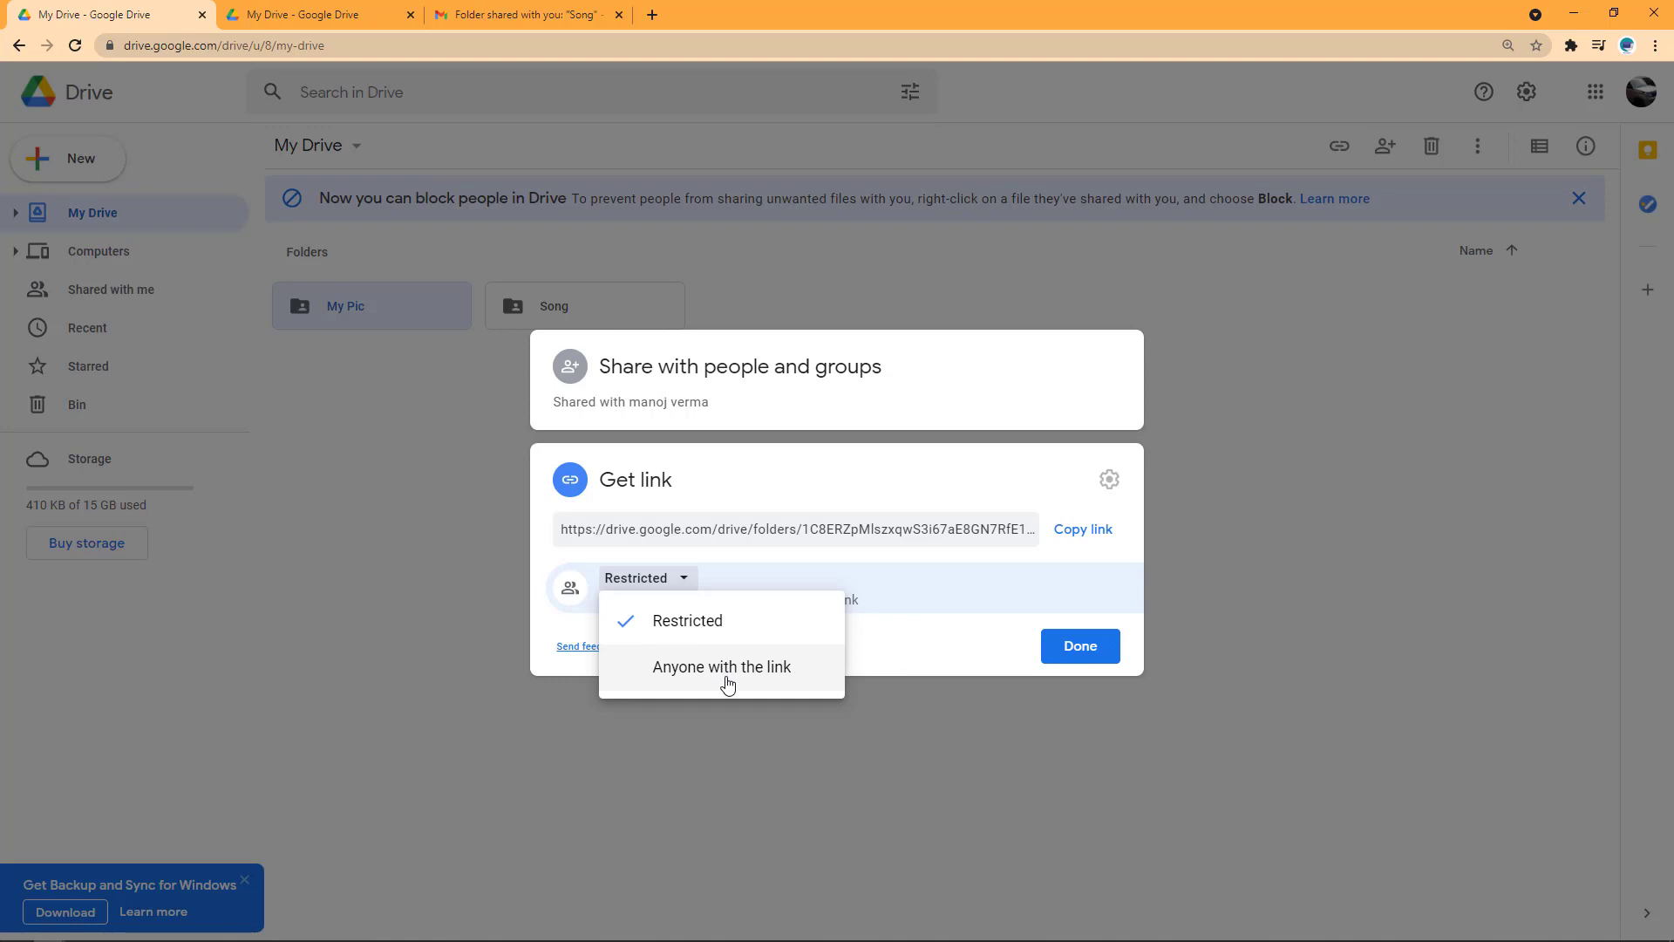
click(740, 563)
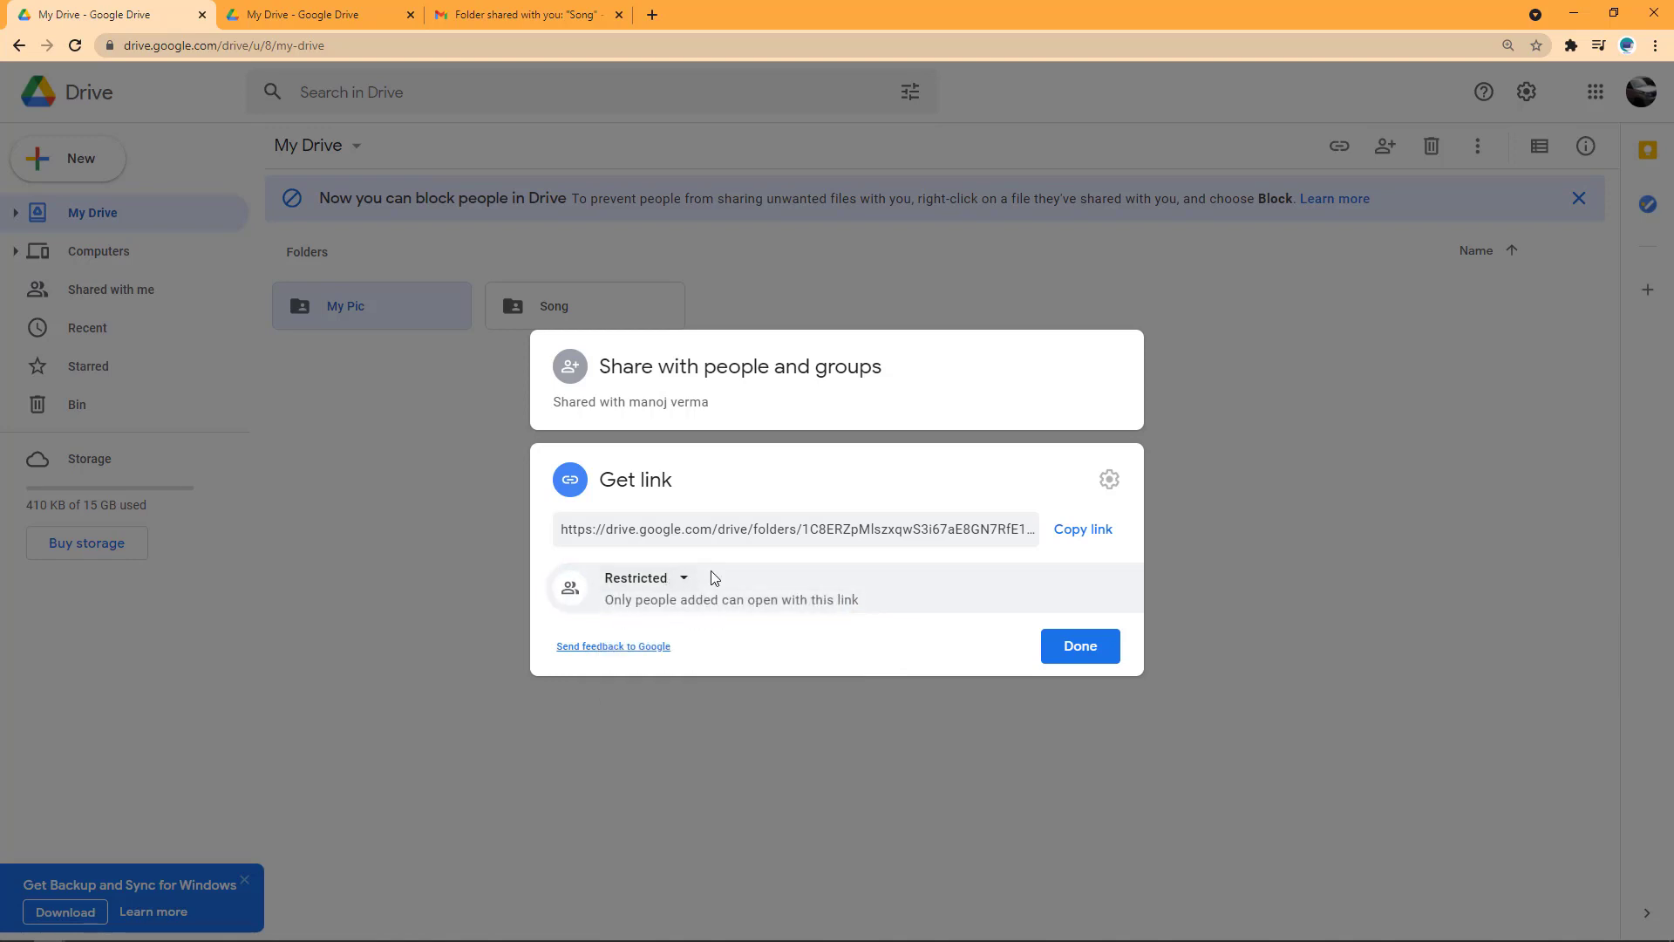
click(1083, 528)
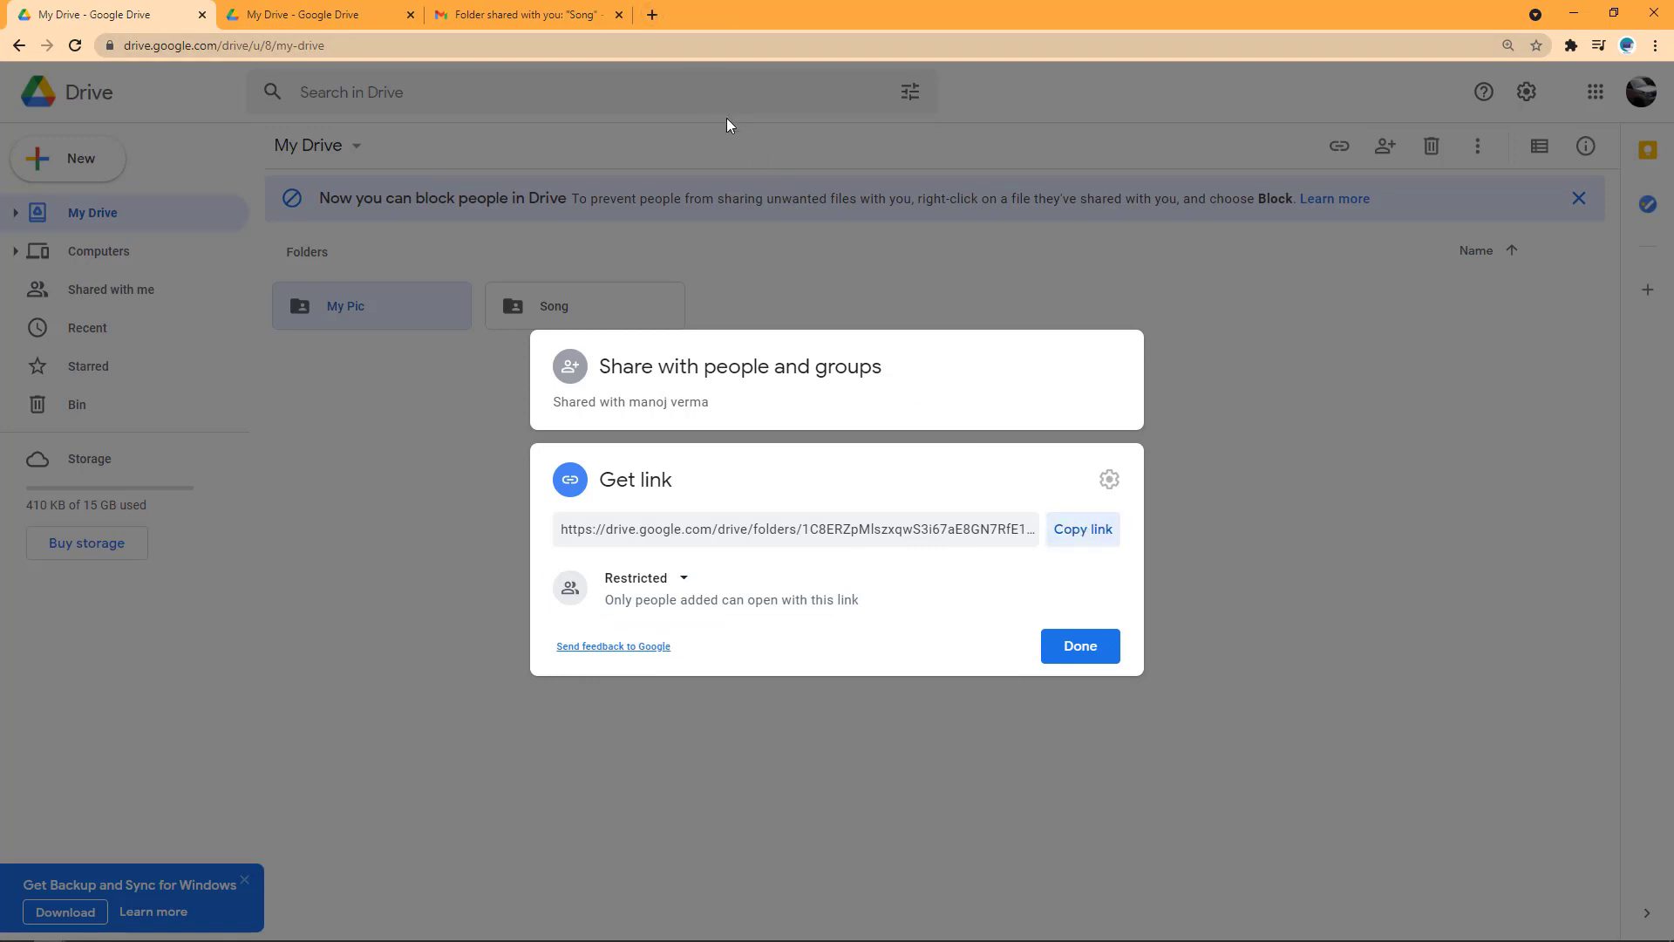
Load the copied My Pic folder link in a new Incognito window.
key(ctrl+shift+n)
key(ctrl+v)
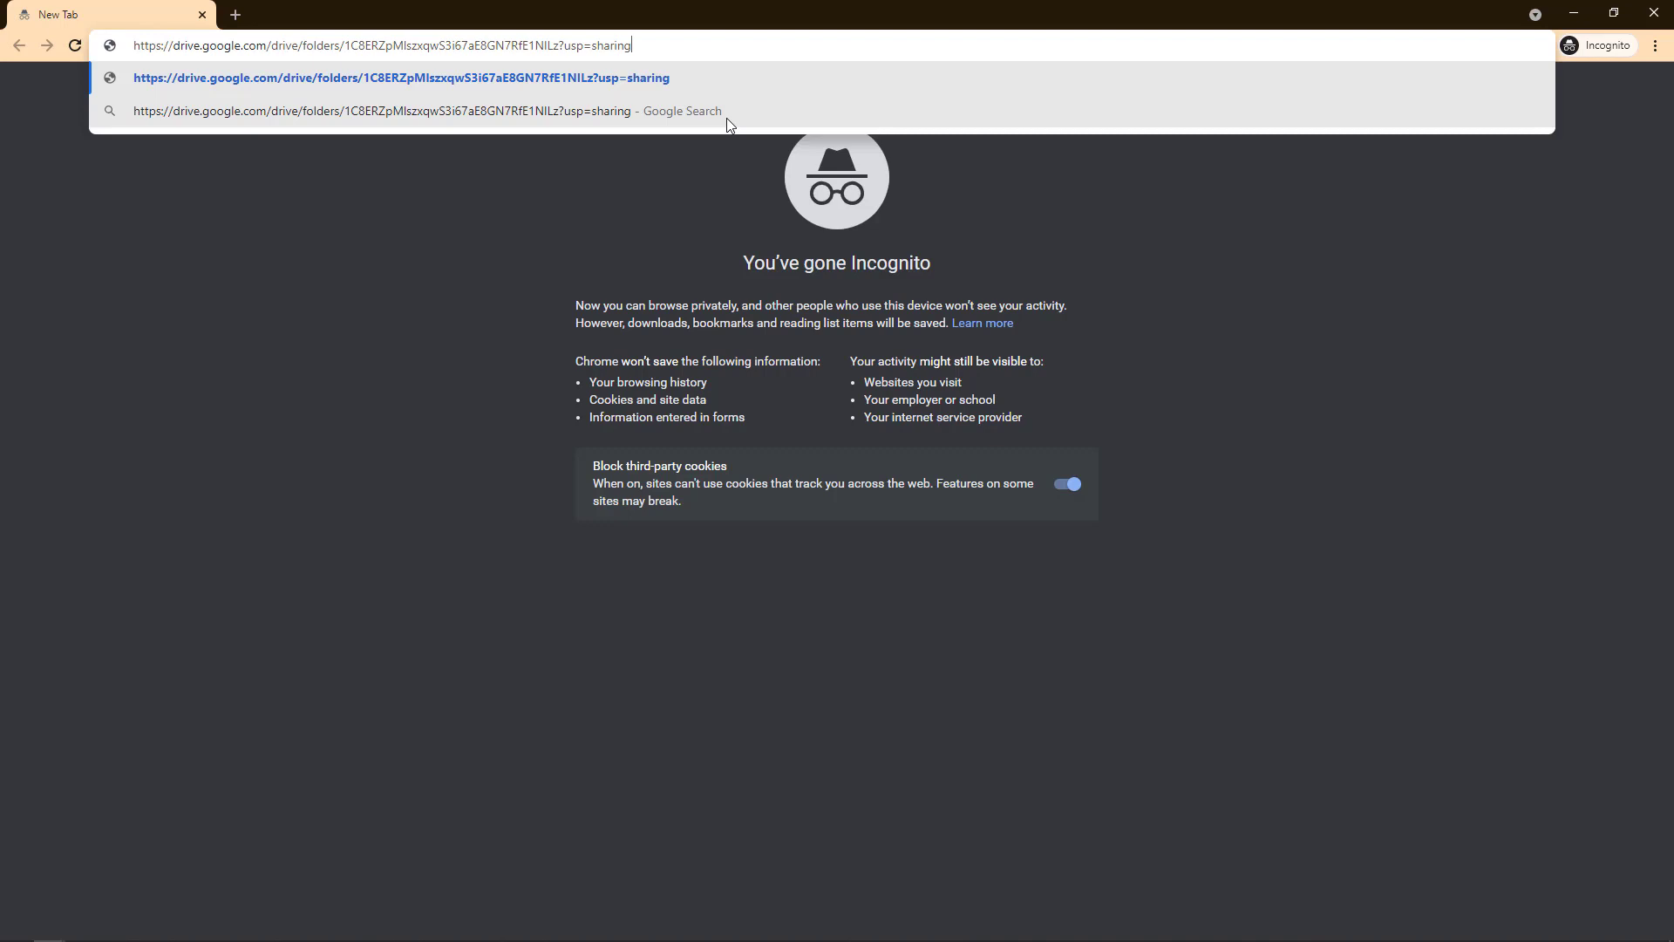
key(Return)
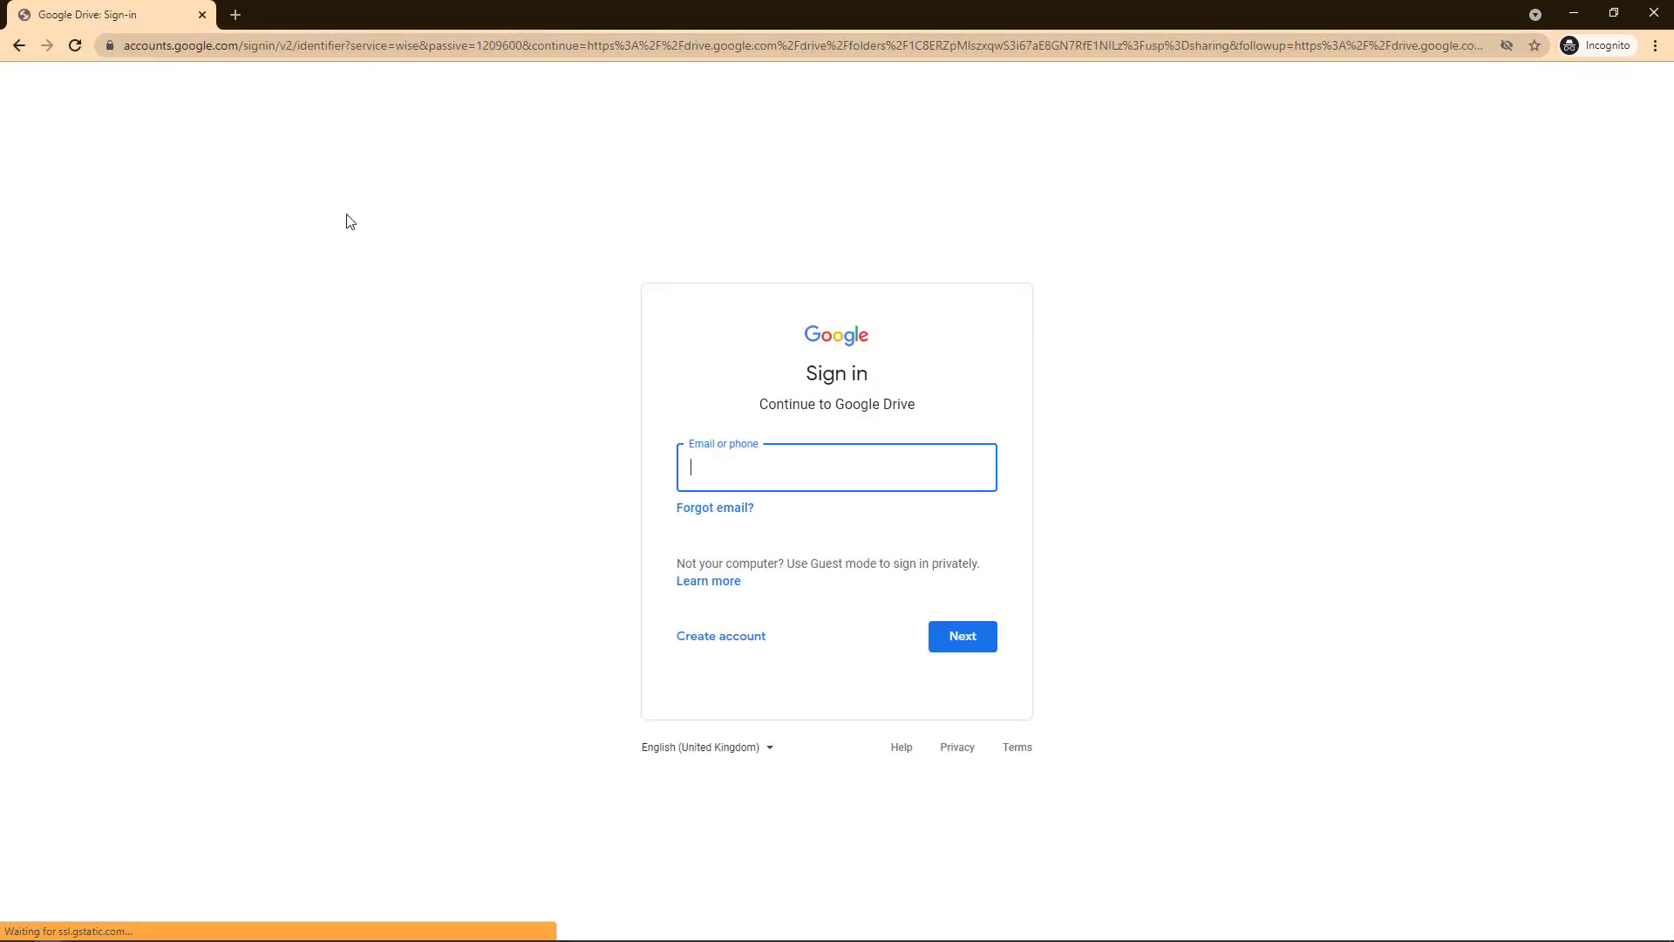
Sign in as the second account, completing 2-Step Verification with a texted code.
click(805, 470)
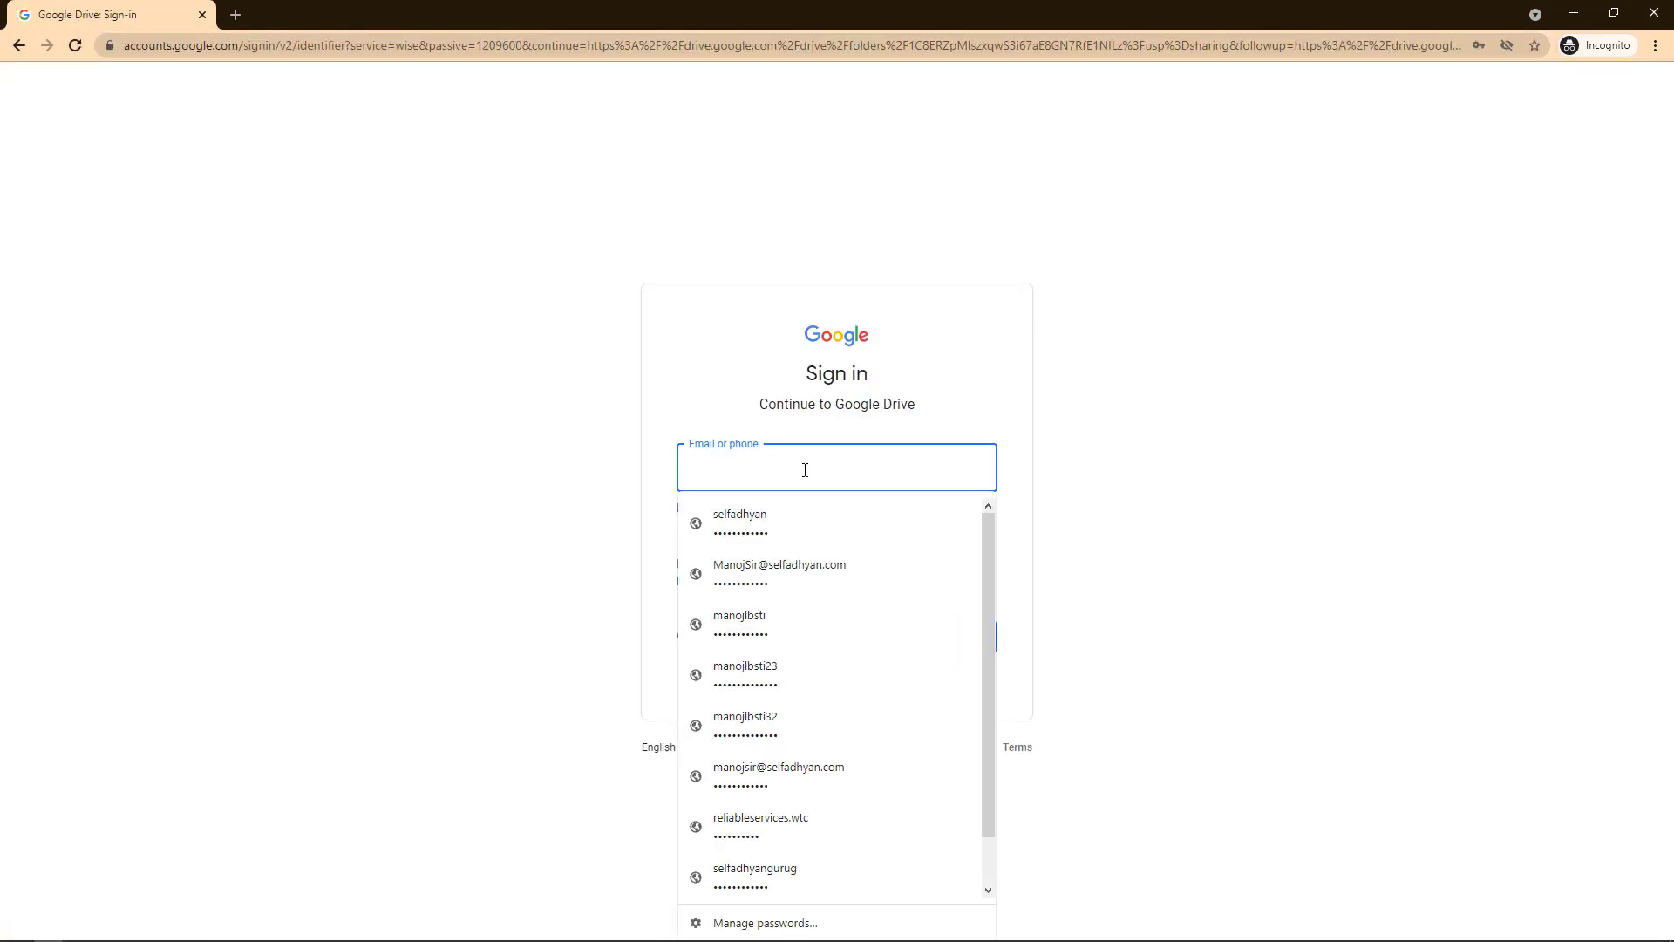
click(767, 668)
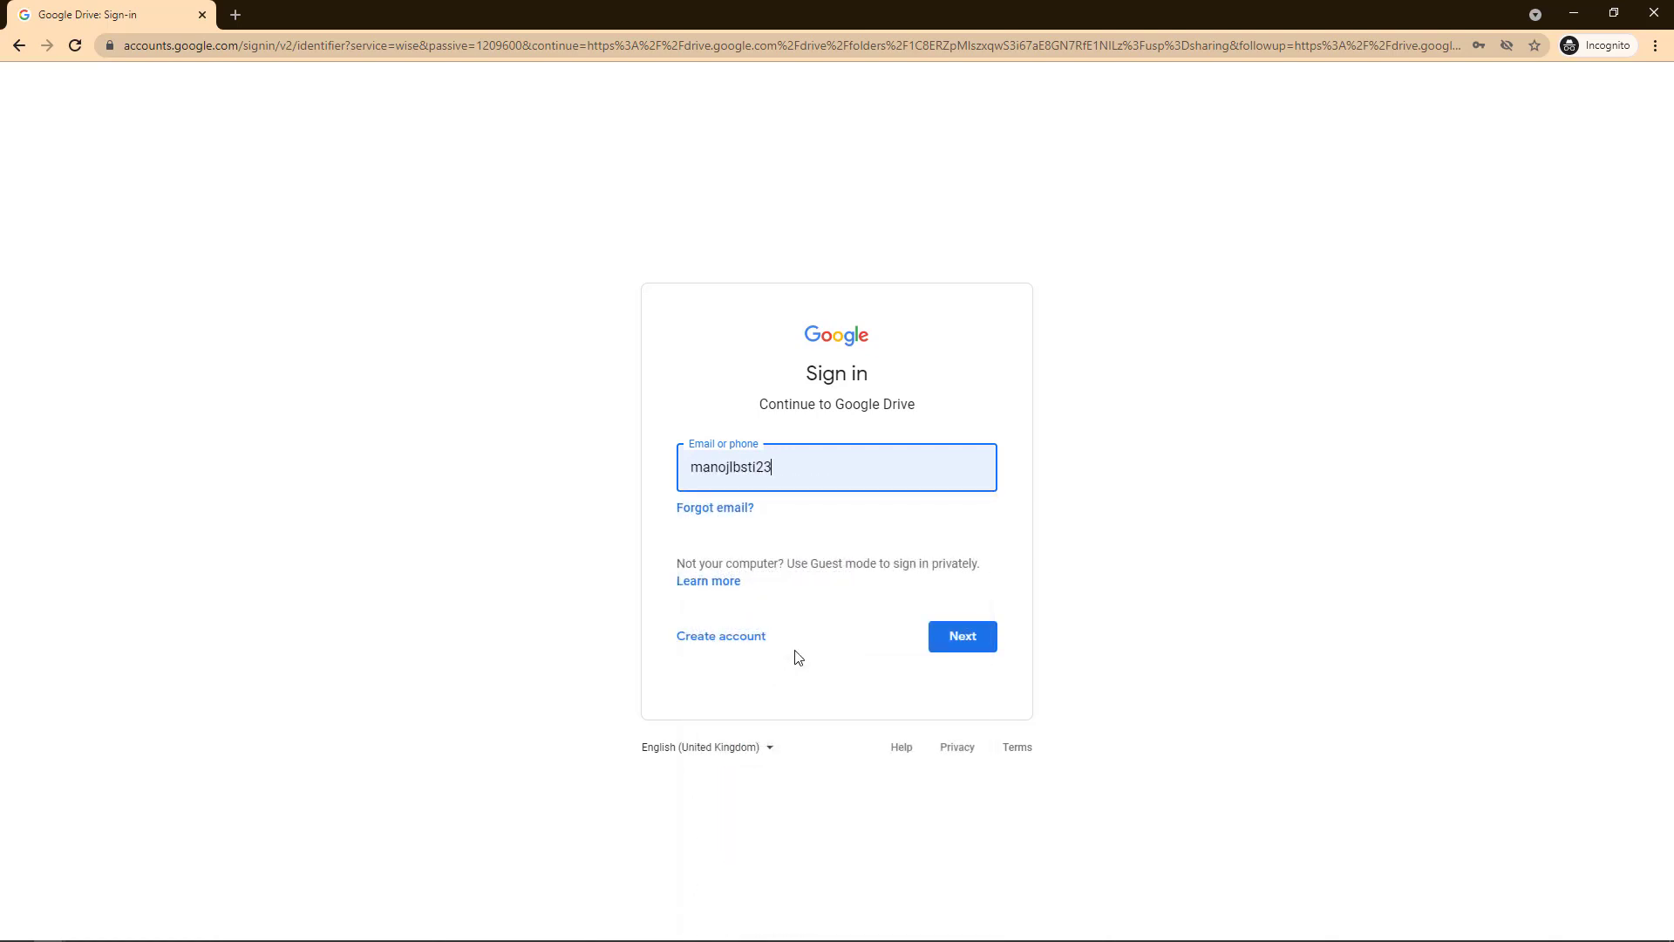
click(941, 636)
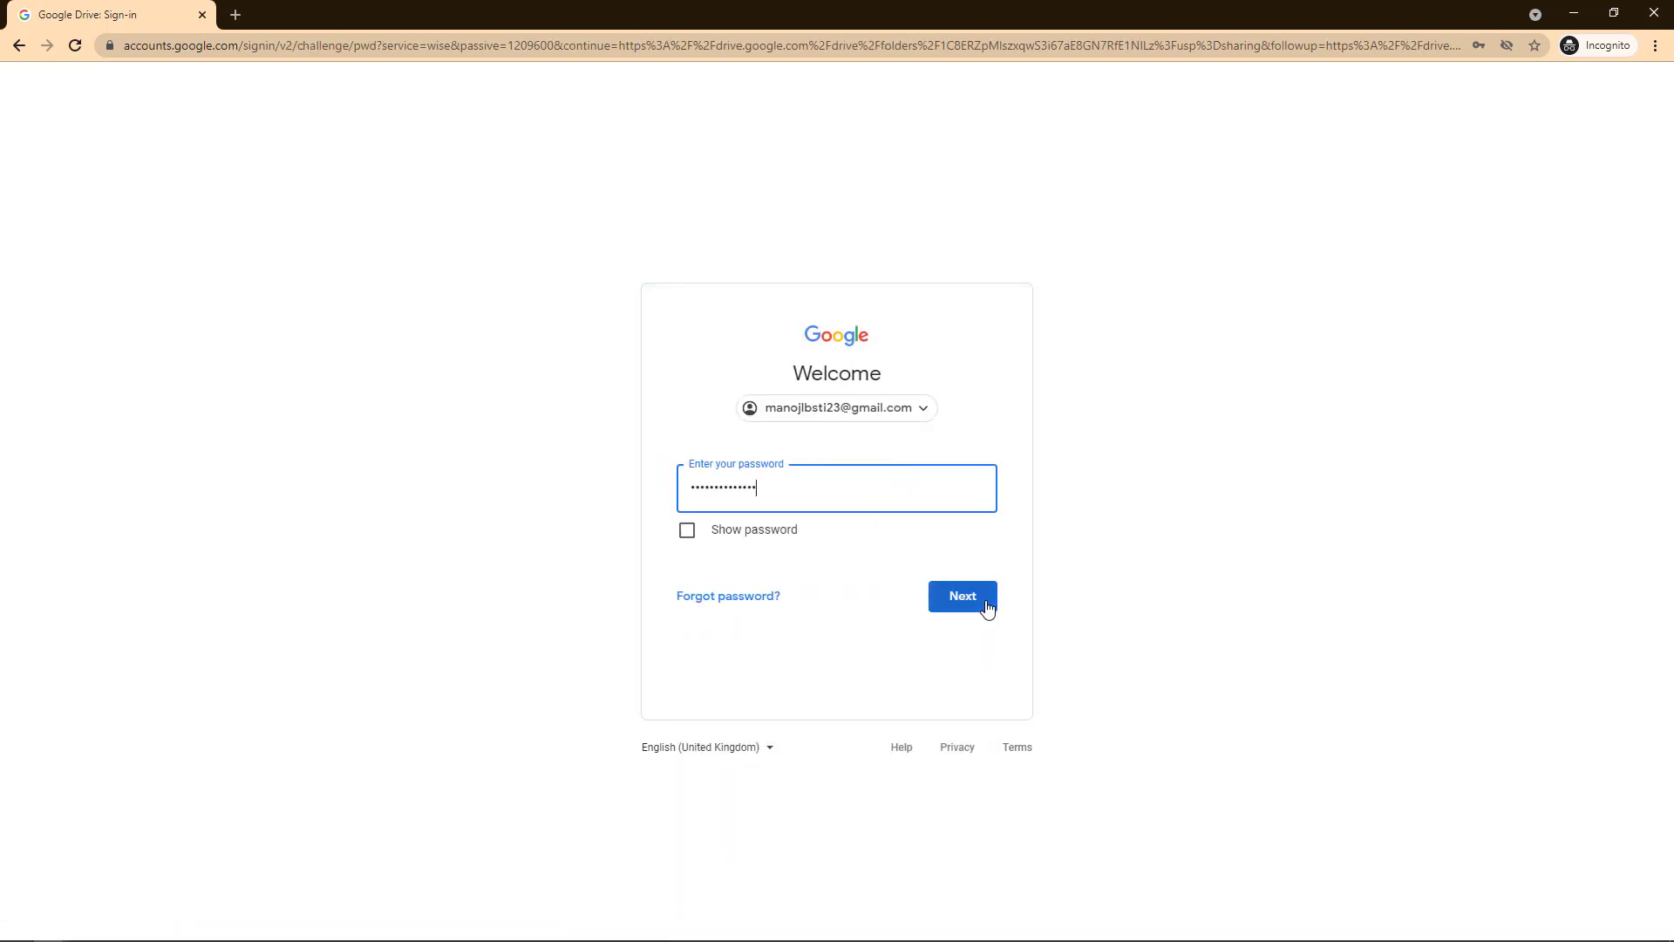
click(986, 605)
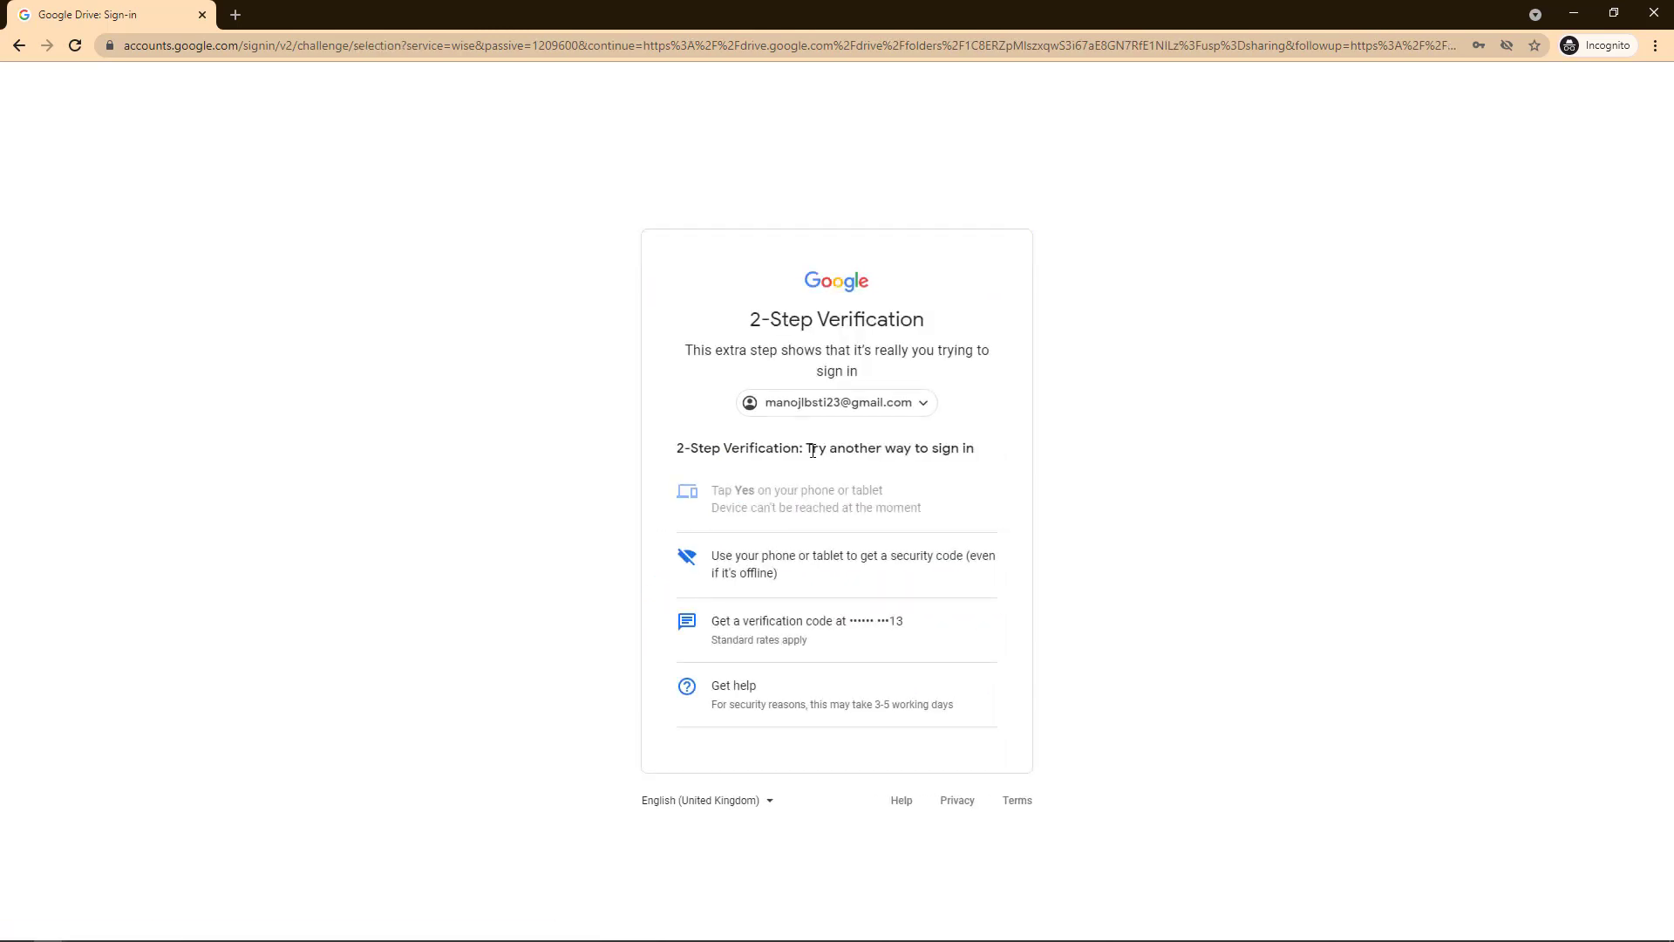
click(862, 639)
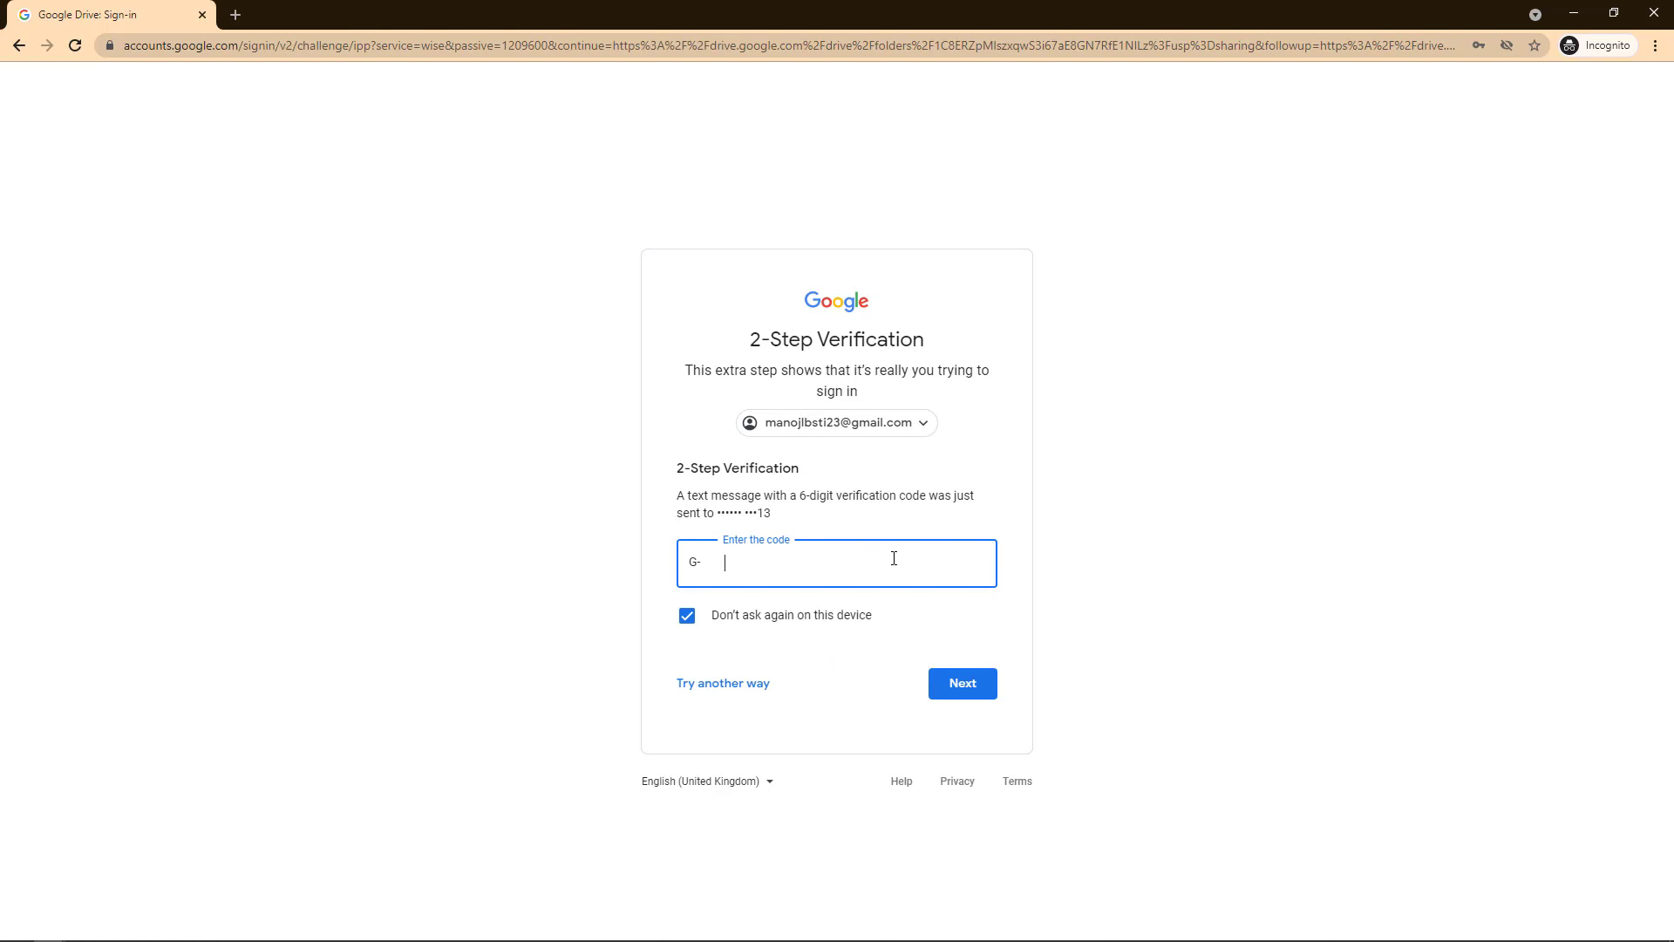
click(958, 699)
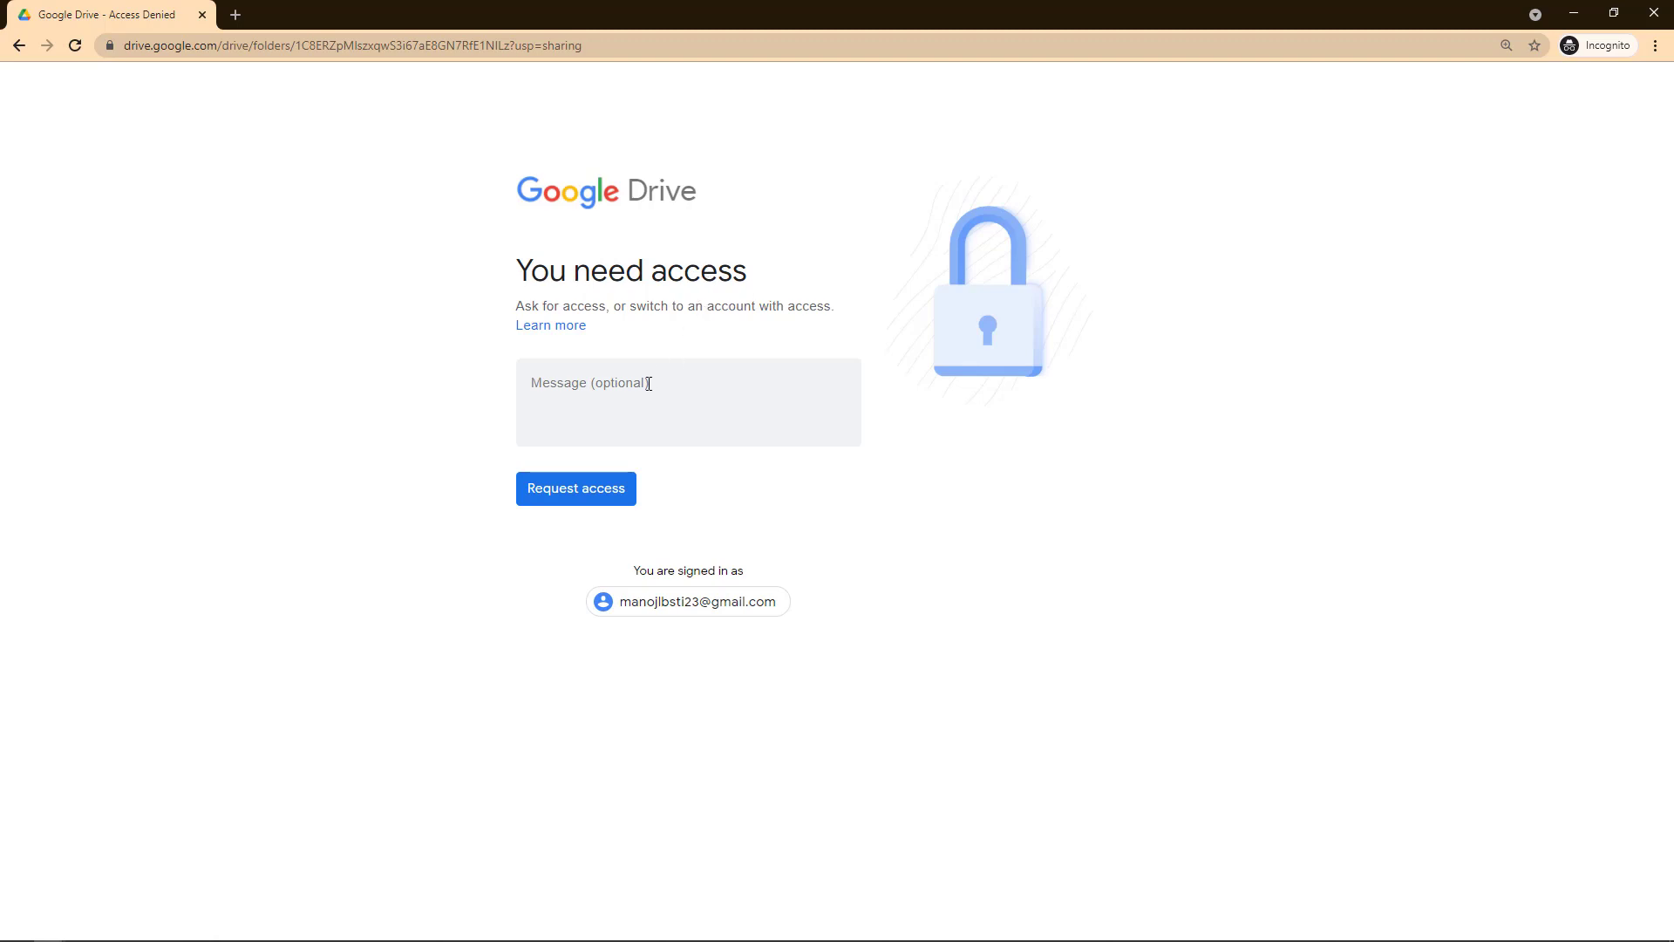
Request access with the message 'Hi i want to use this link', then return to the owner's window.
click(648, 384)
text(Hi)
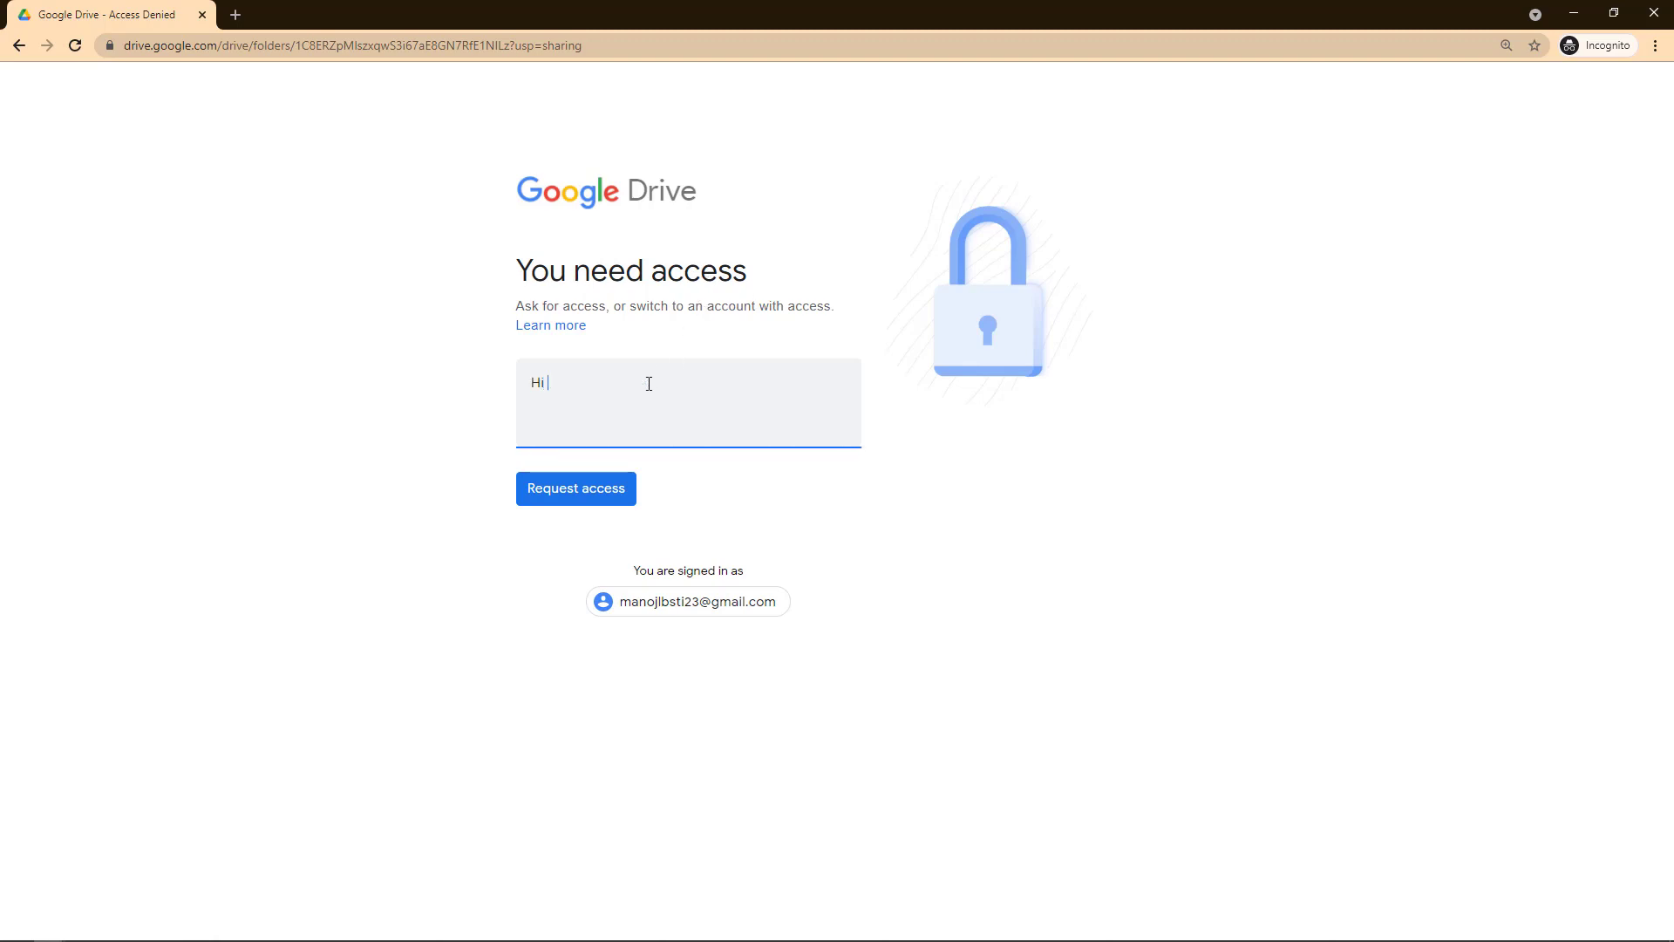
text( i want to use this link)
click(574, 485)
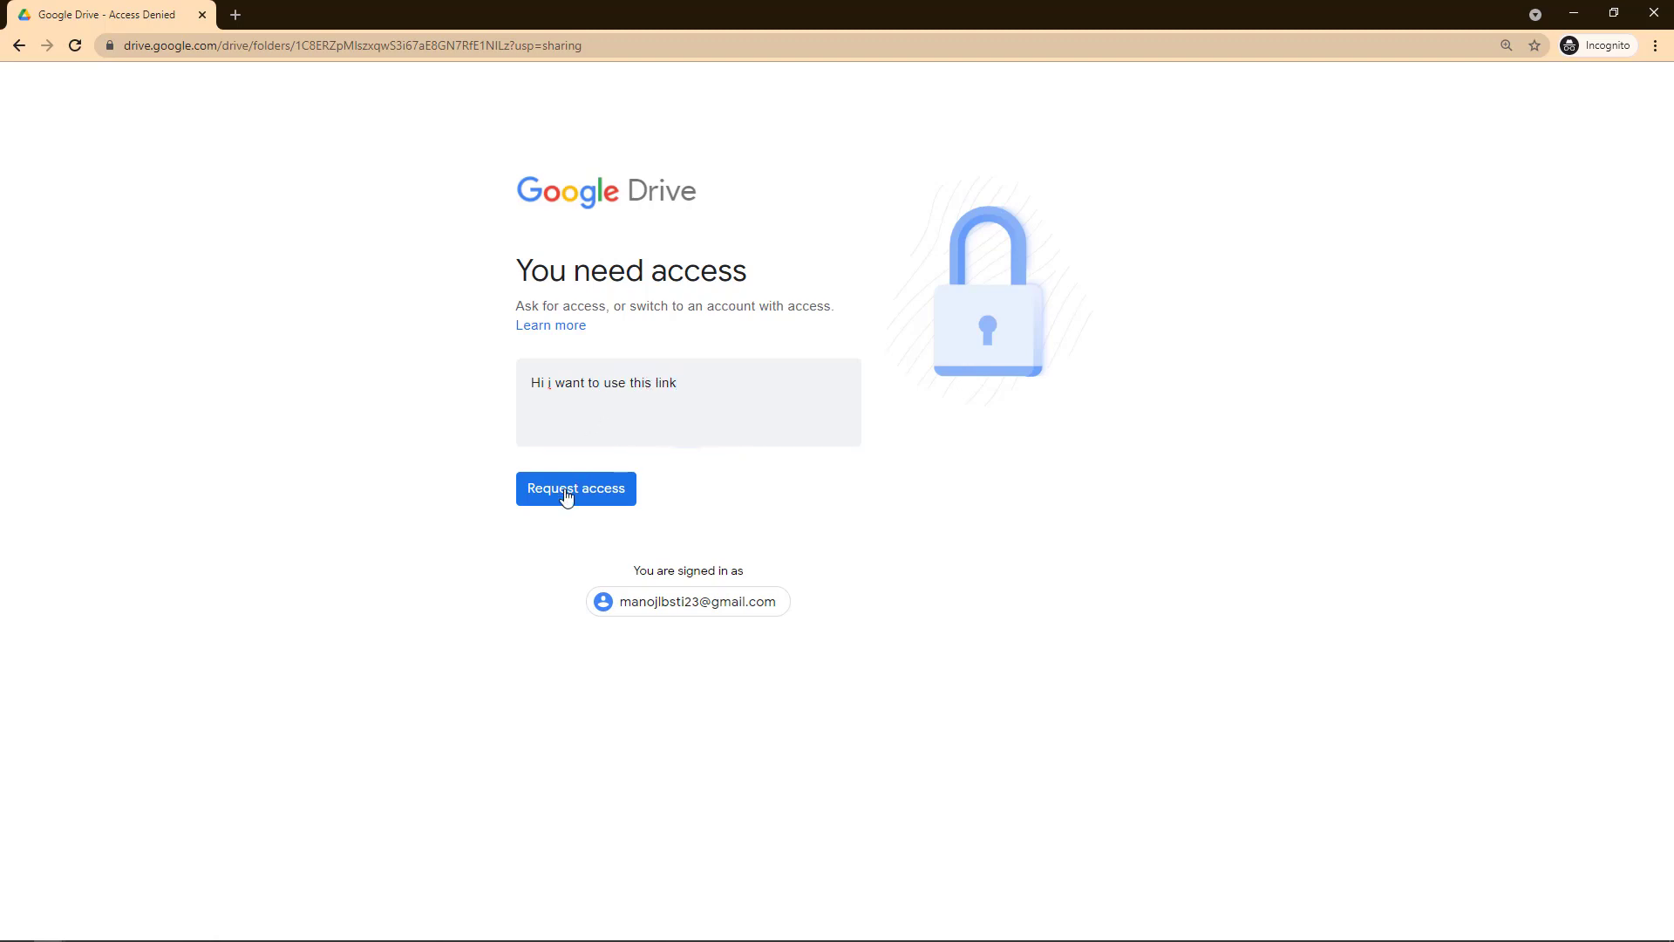
click(614, 499)
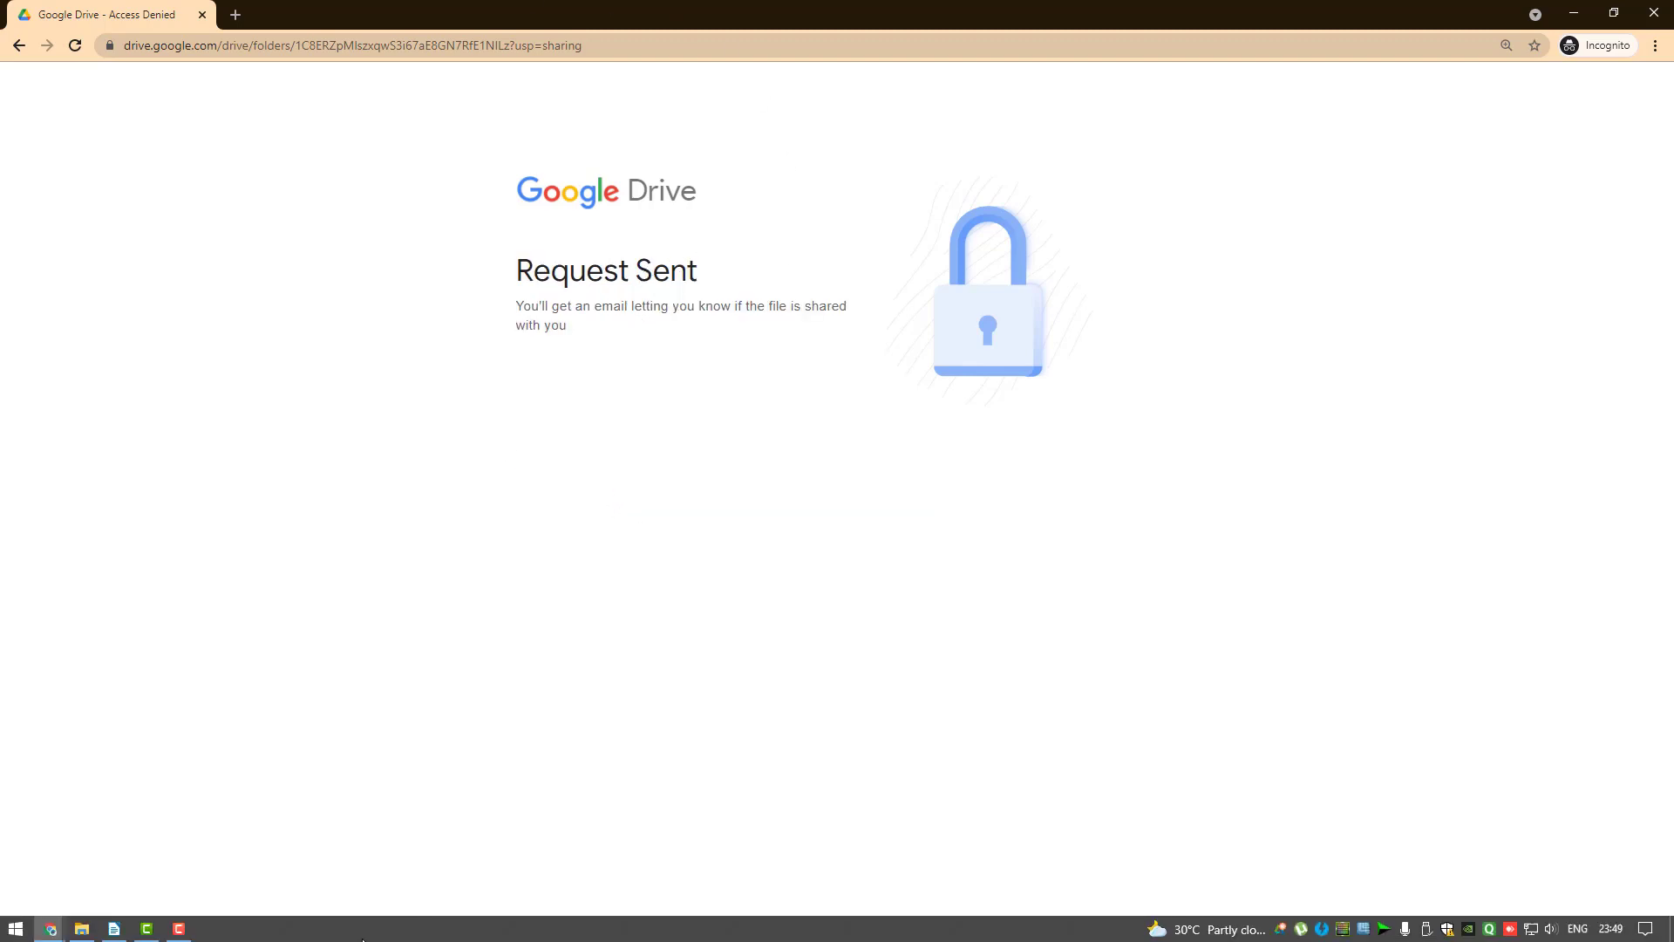
click(64, 924)
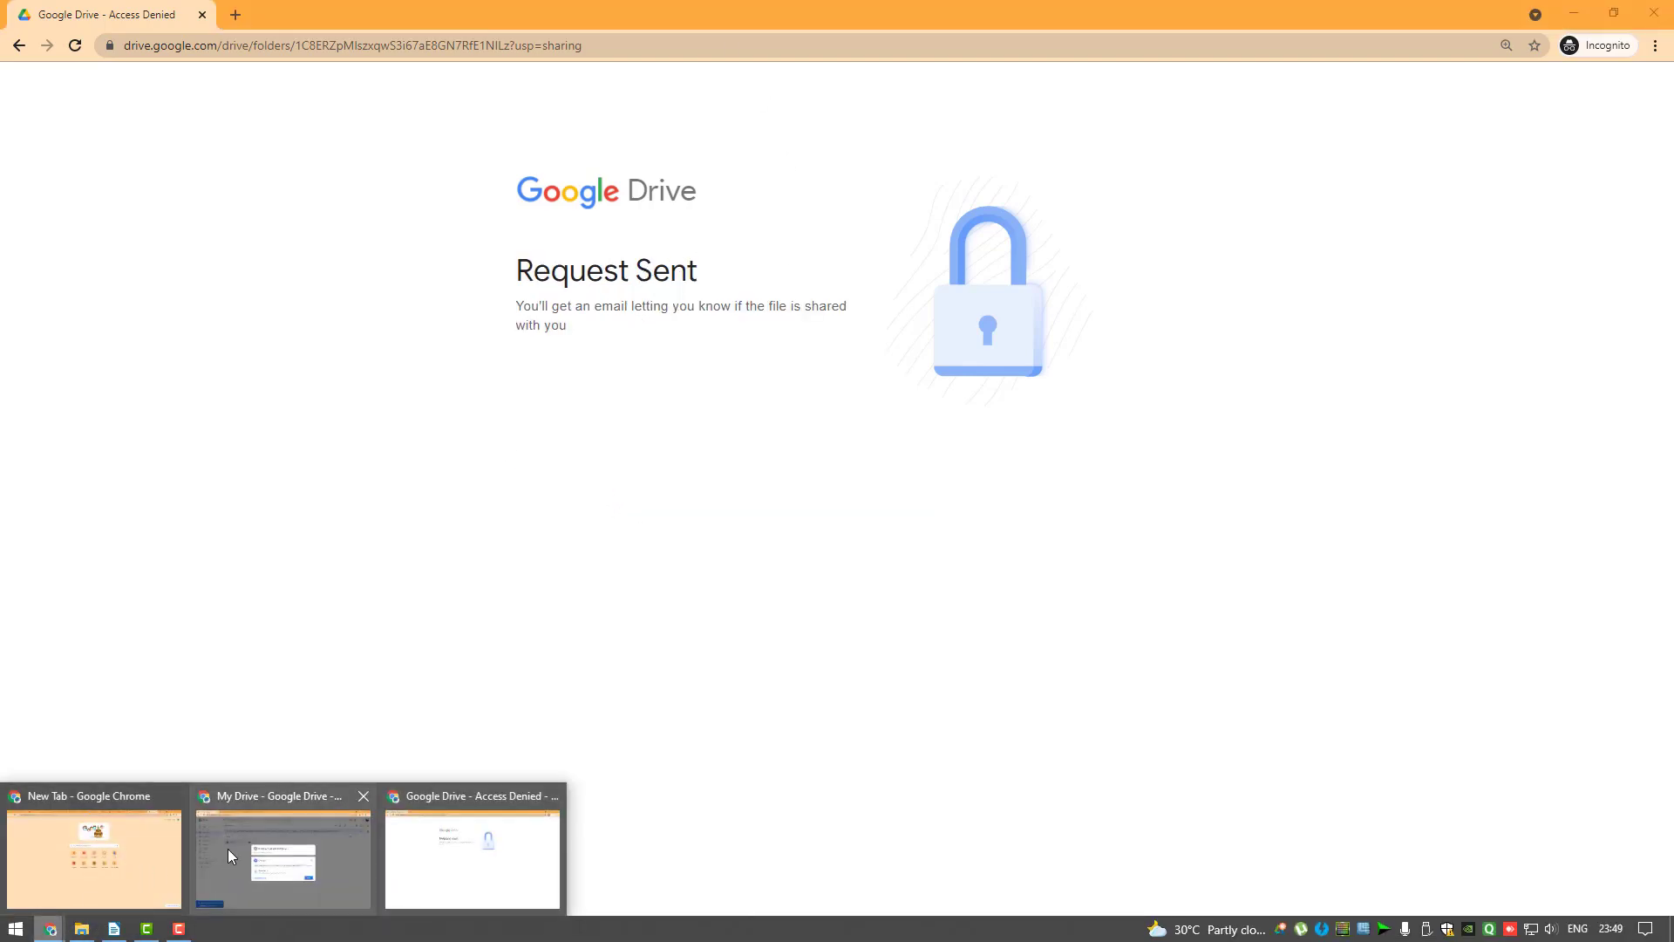
click(229, 847)
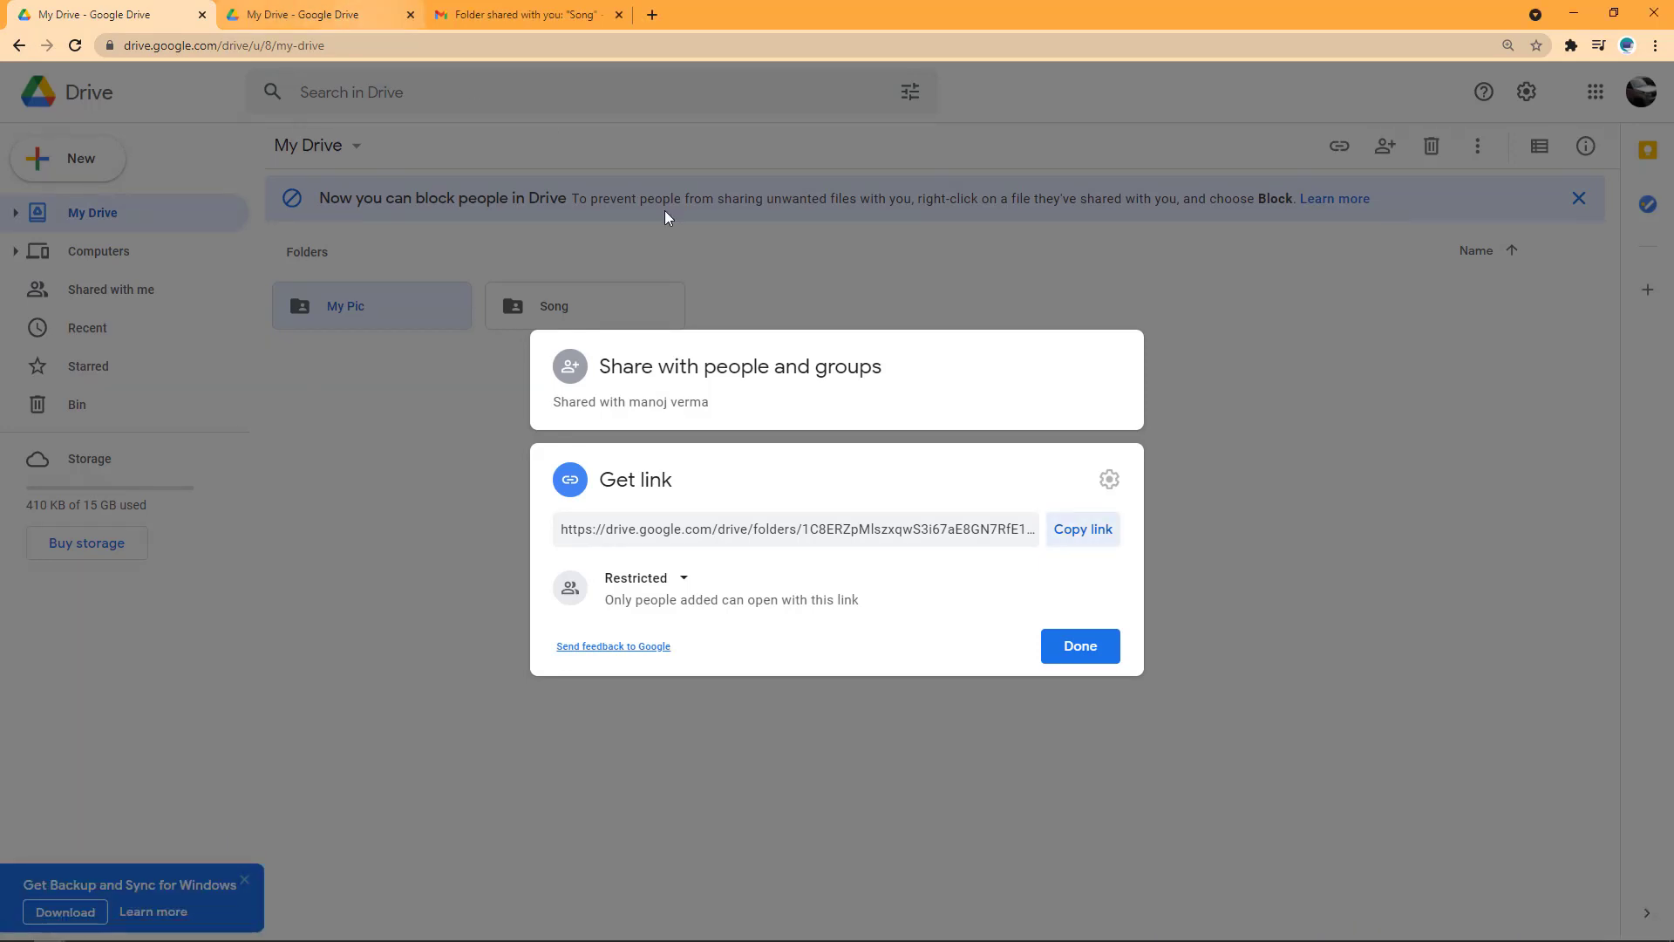
Close the Share dialog and switch Gmail to the folder owner's account.
click(1080, 649)
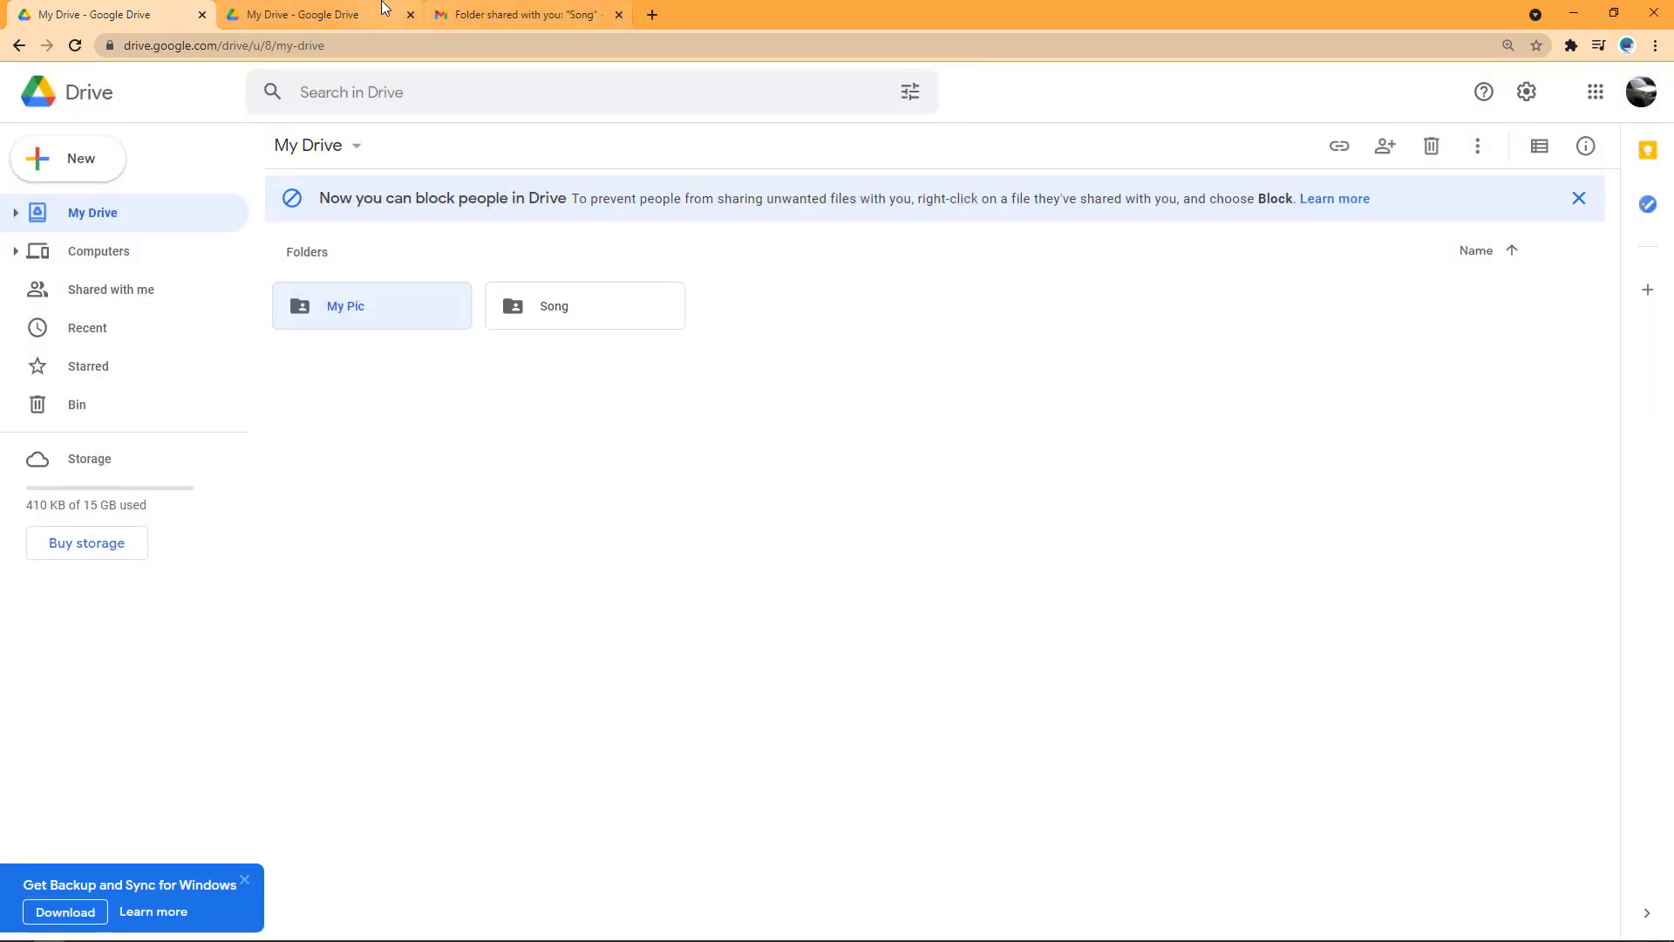
click(583, 7)
click(1641, 94)
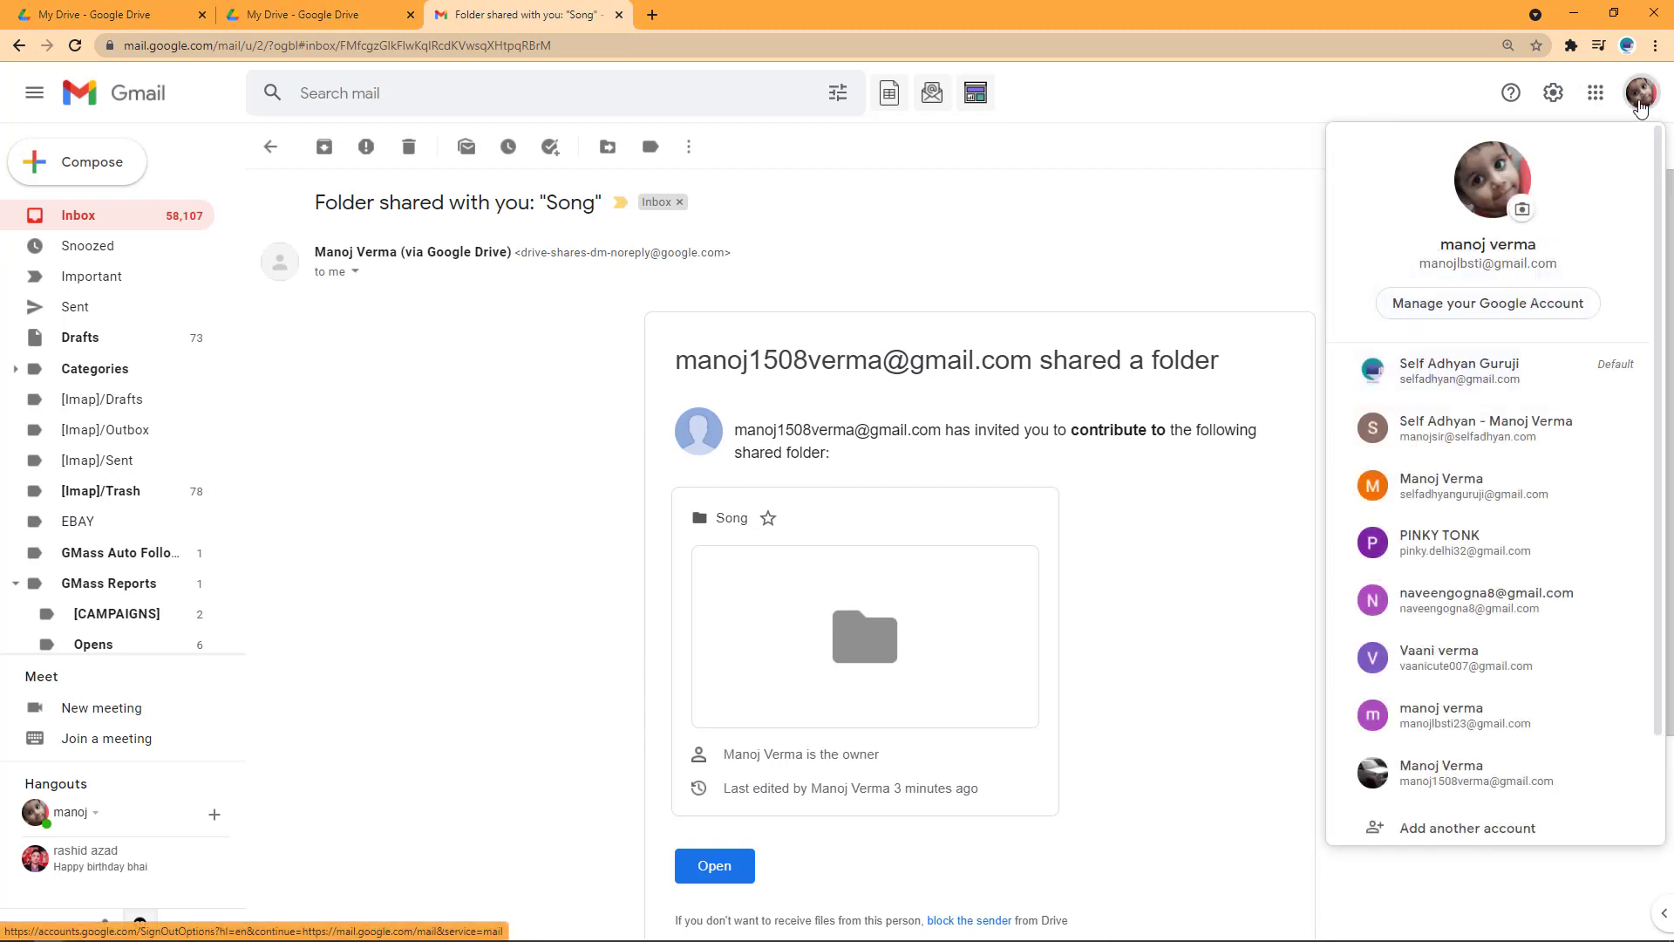
scroll(1483, 513, down, 2)
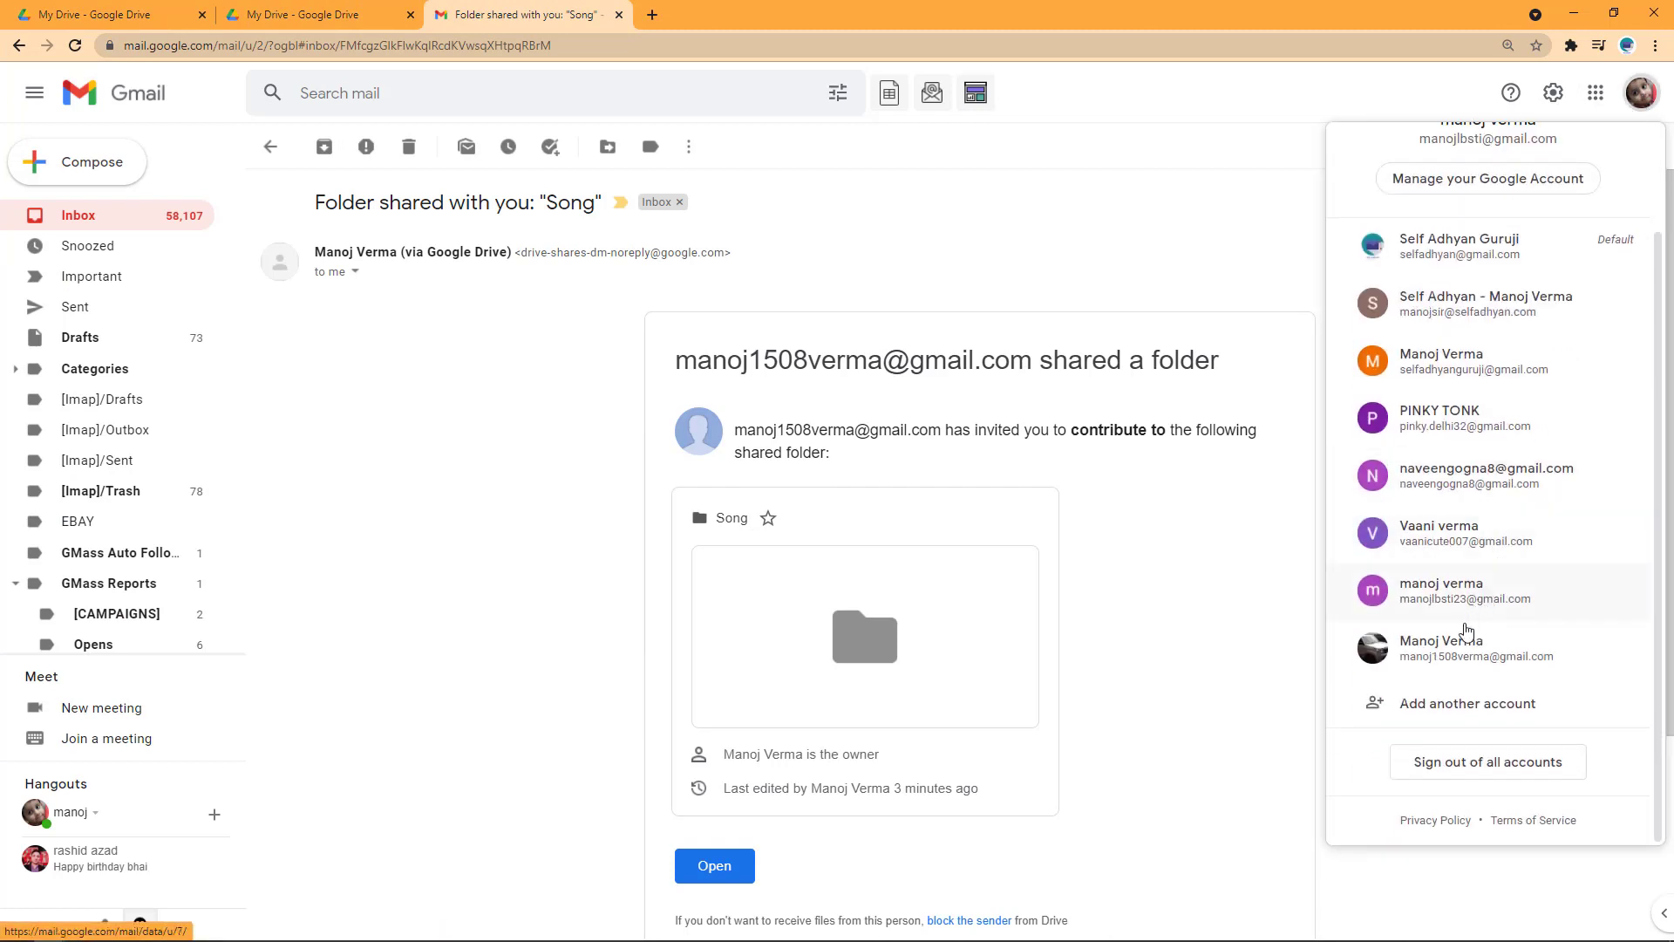
click(1439, 635)
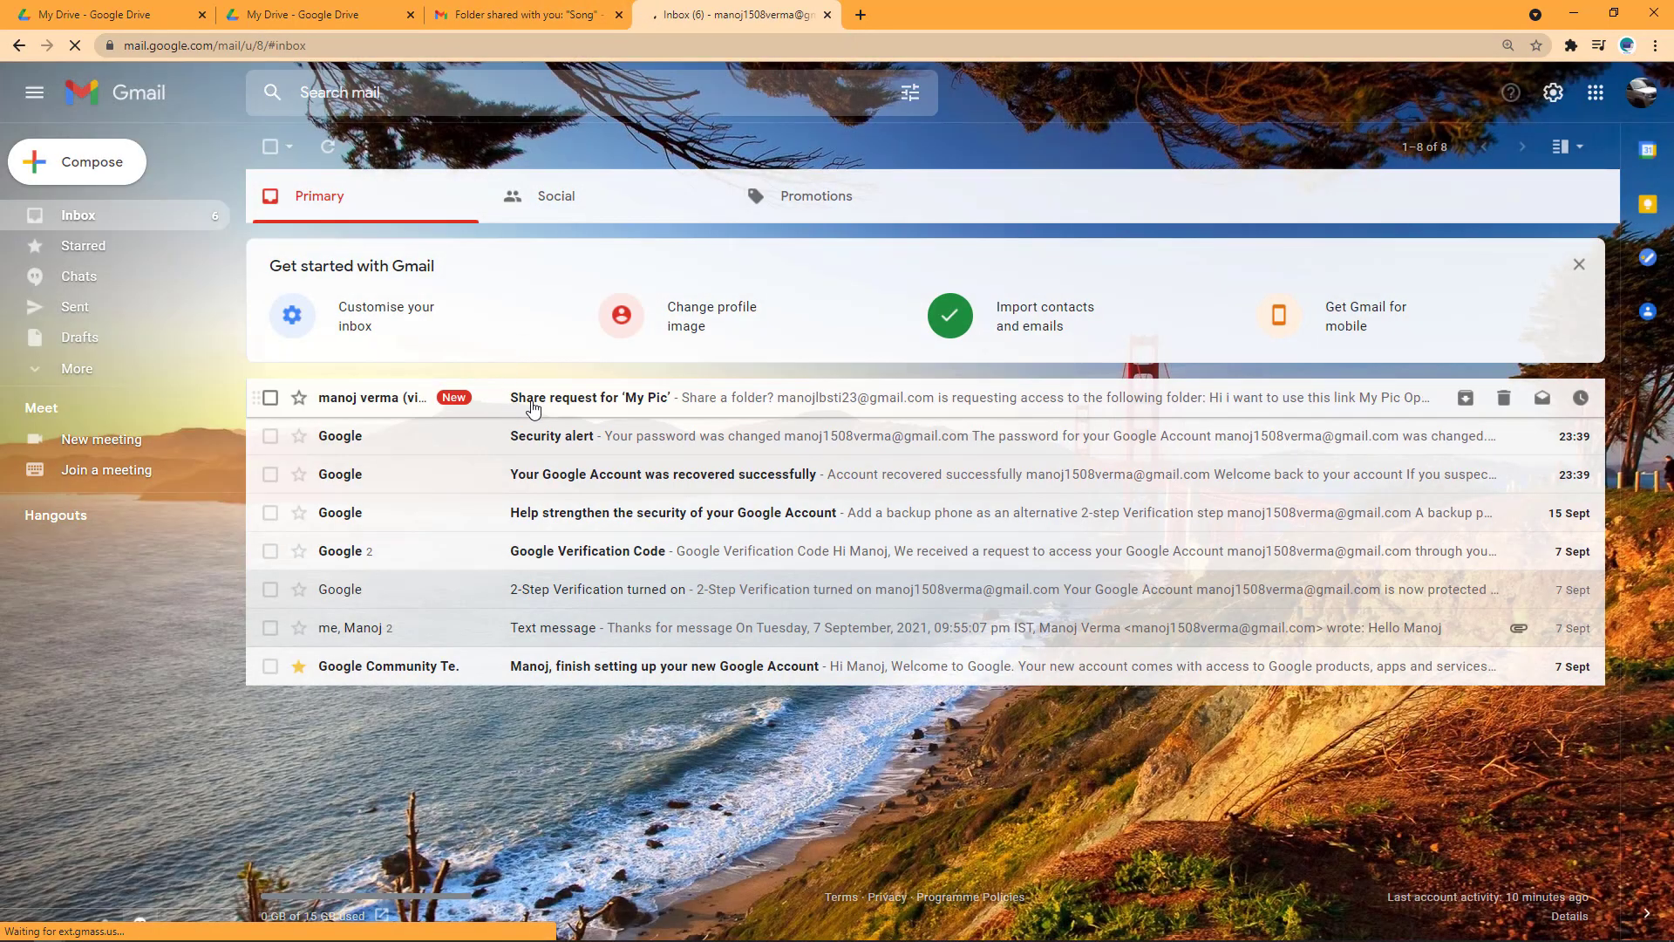
Approve the My Pic share request, granting the requester Viewer access.
click(615, 403)
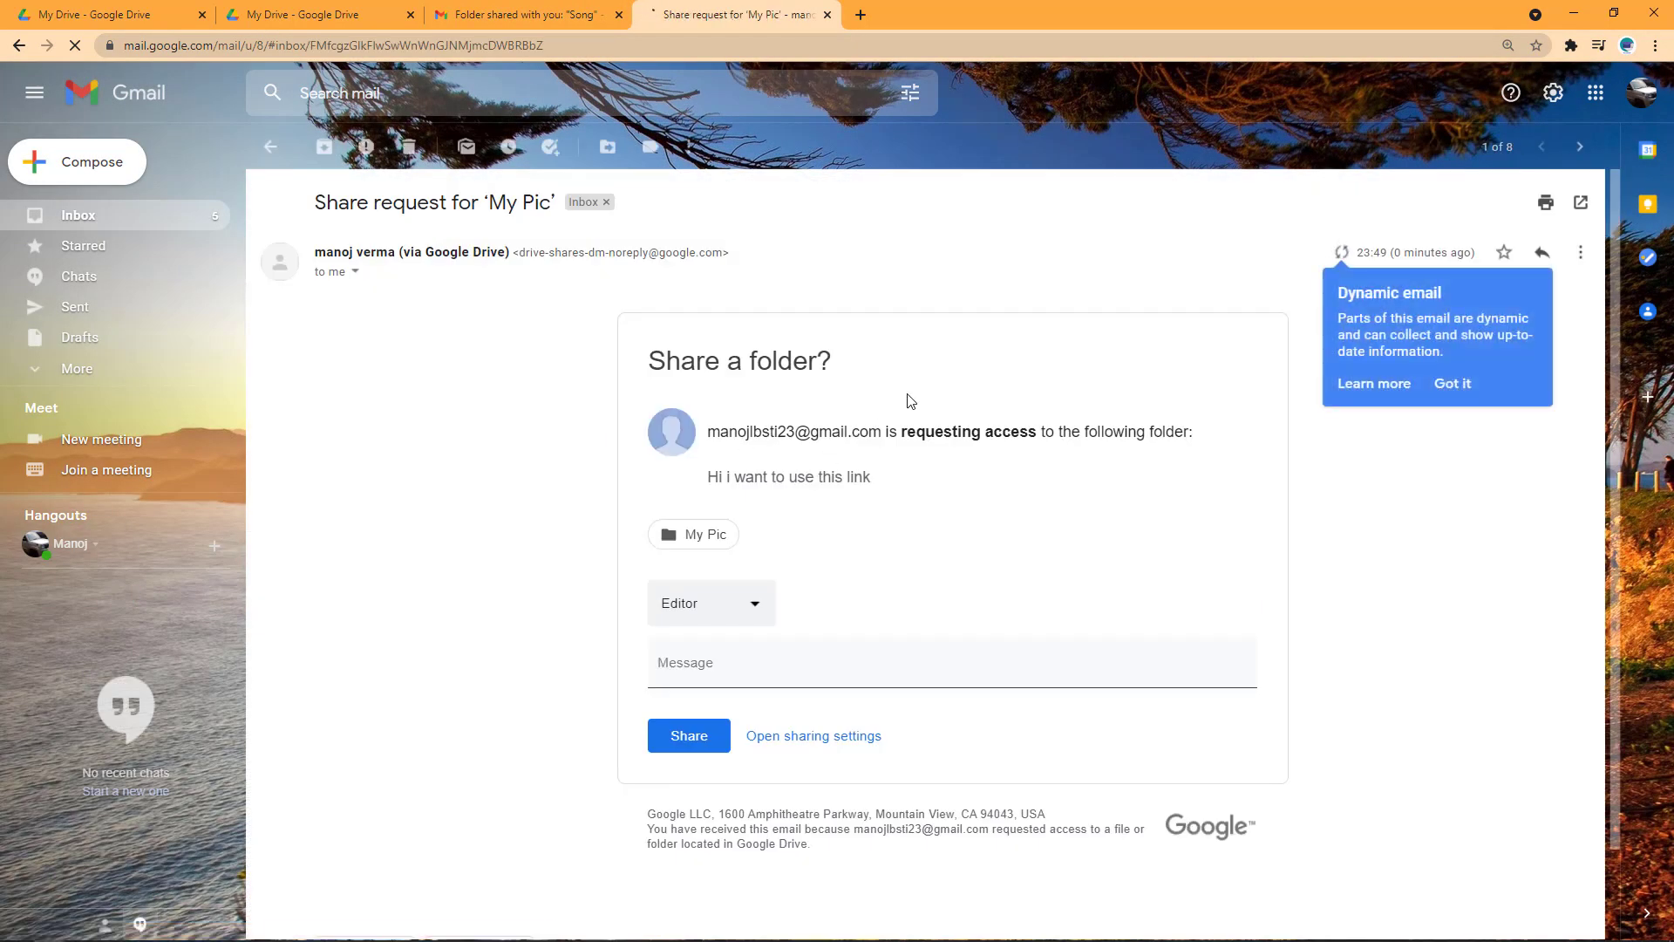
click(713, 608)
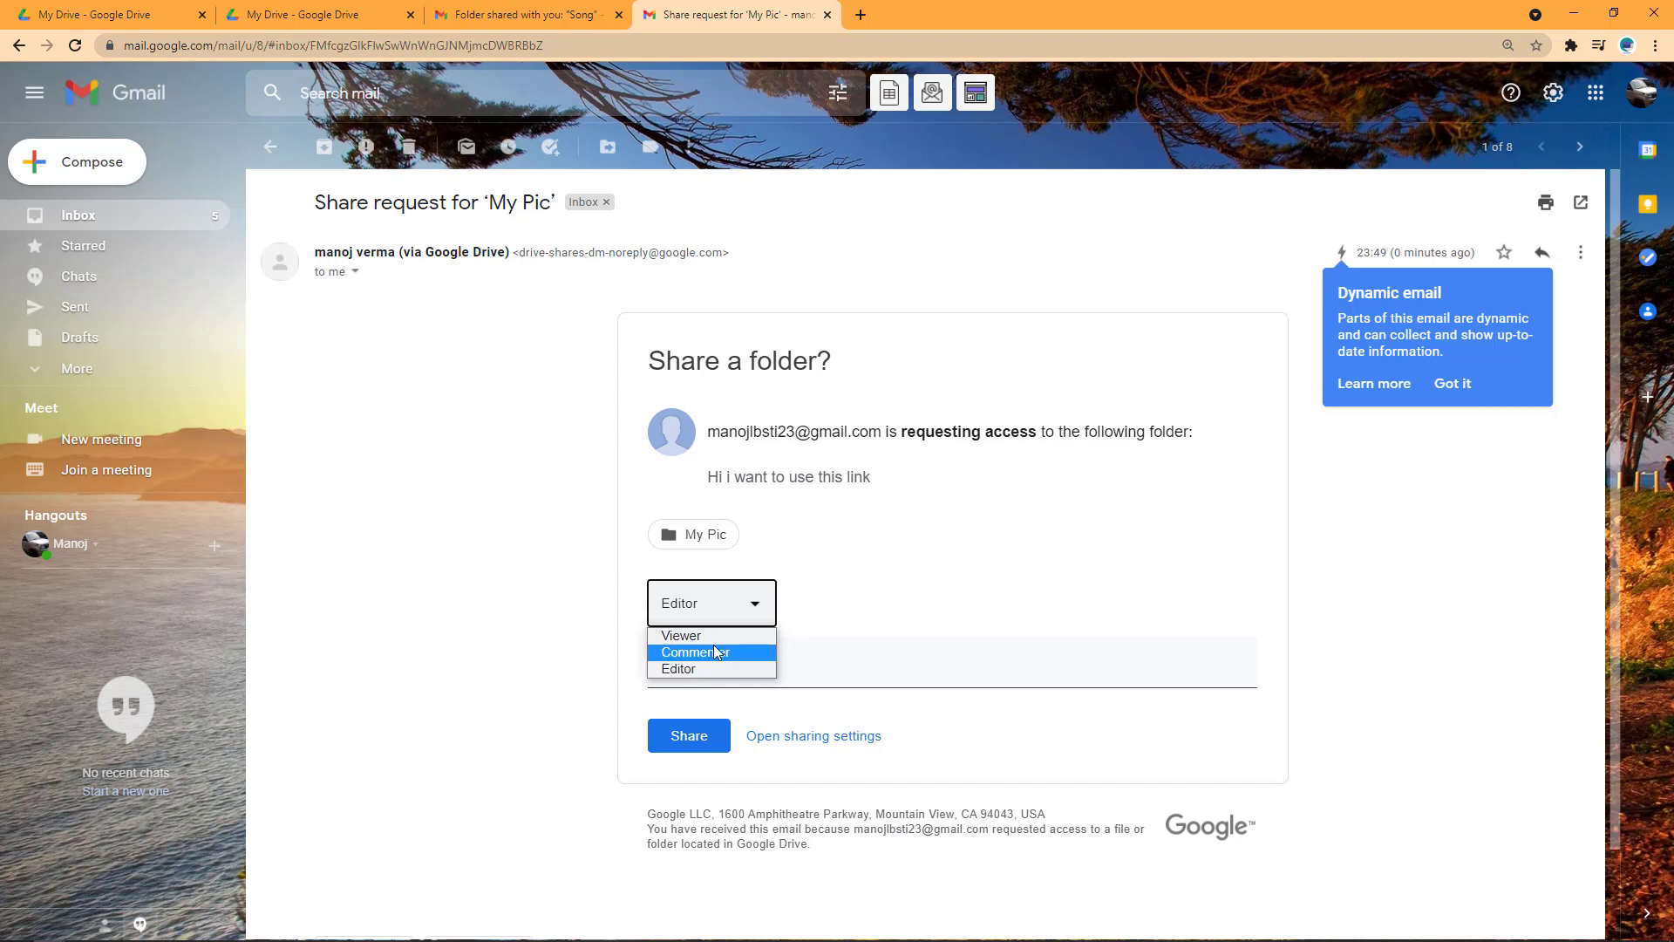
click(713, 637)
click(702, 737)
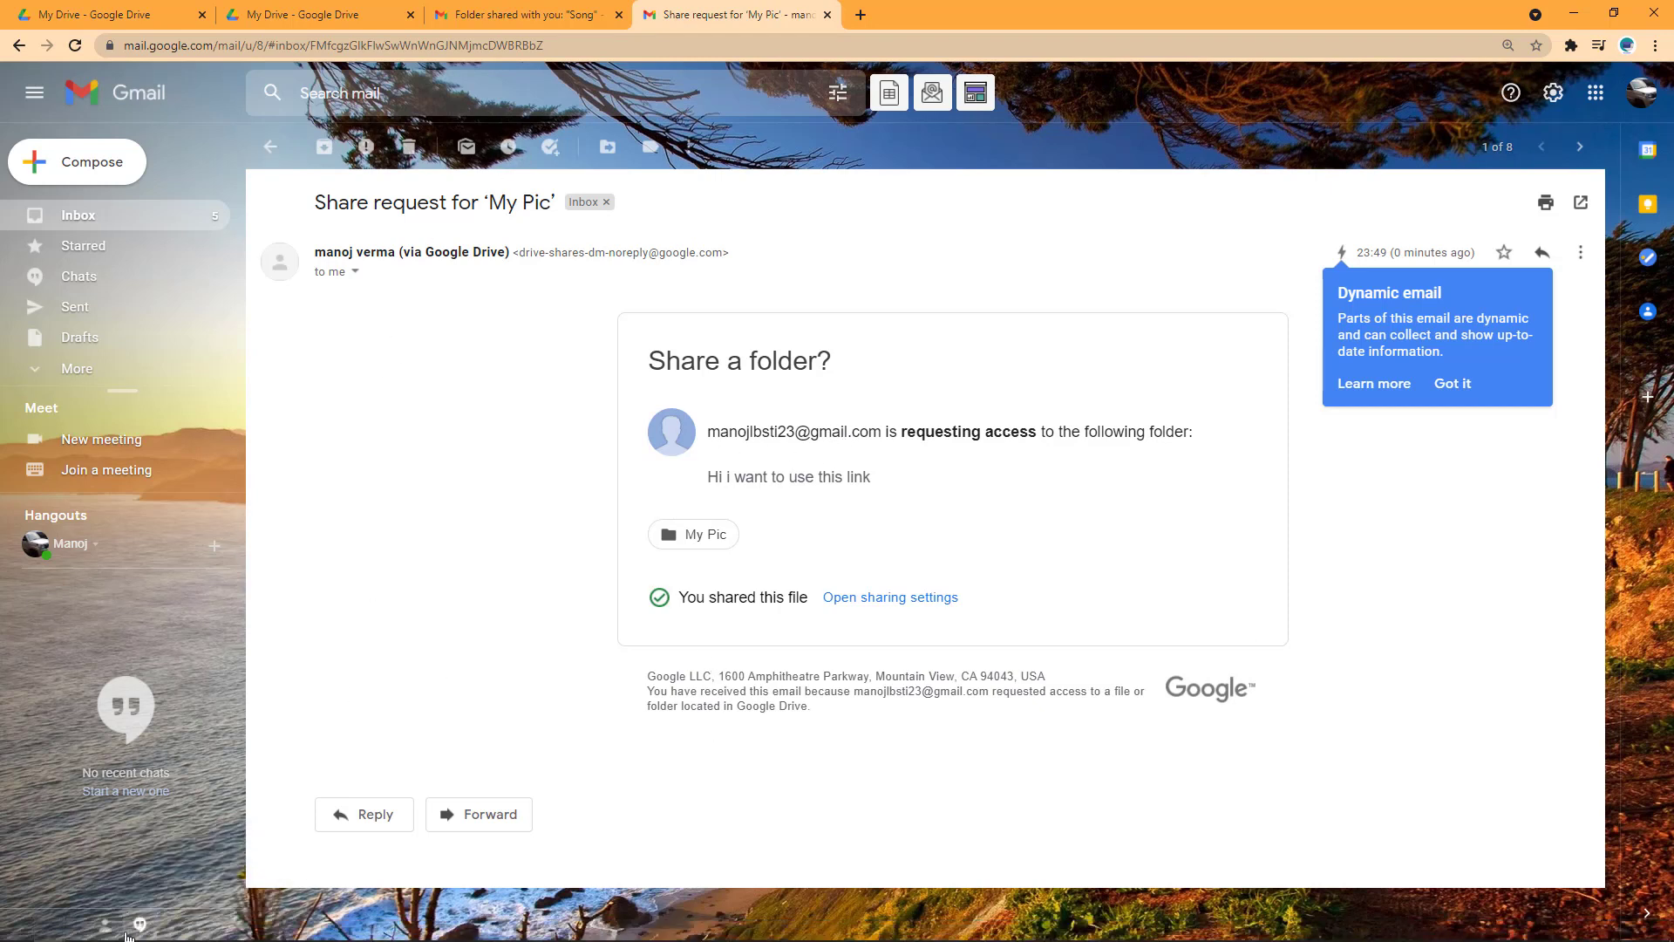
Reload the folder link in the requester's Incognito window so My Pic opens.
mouse_move(50, 930)
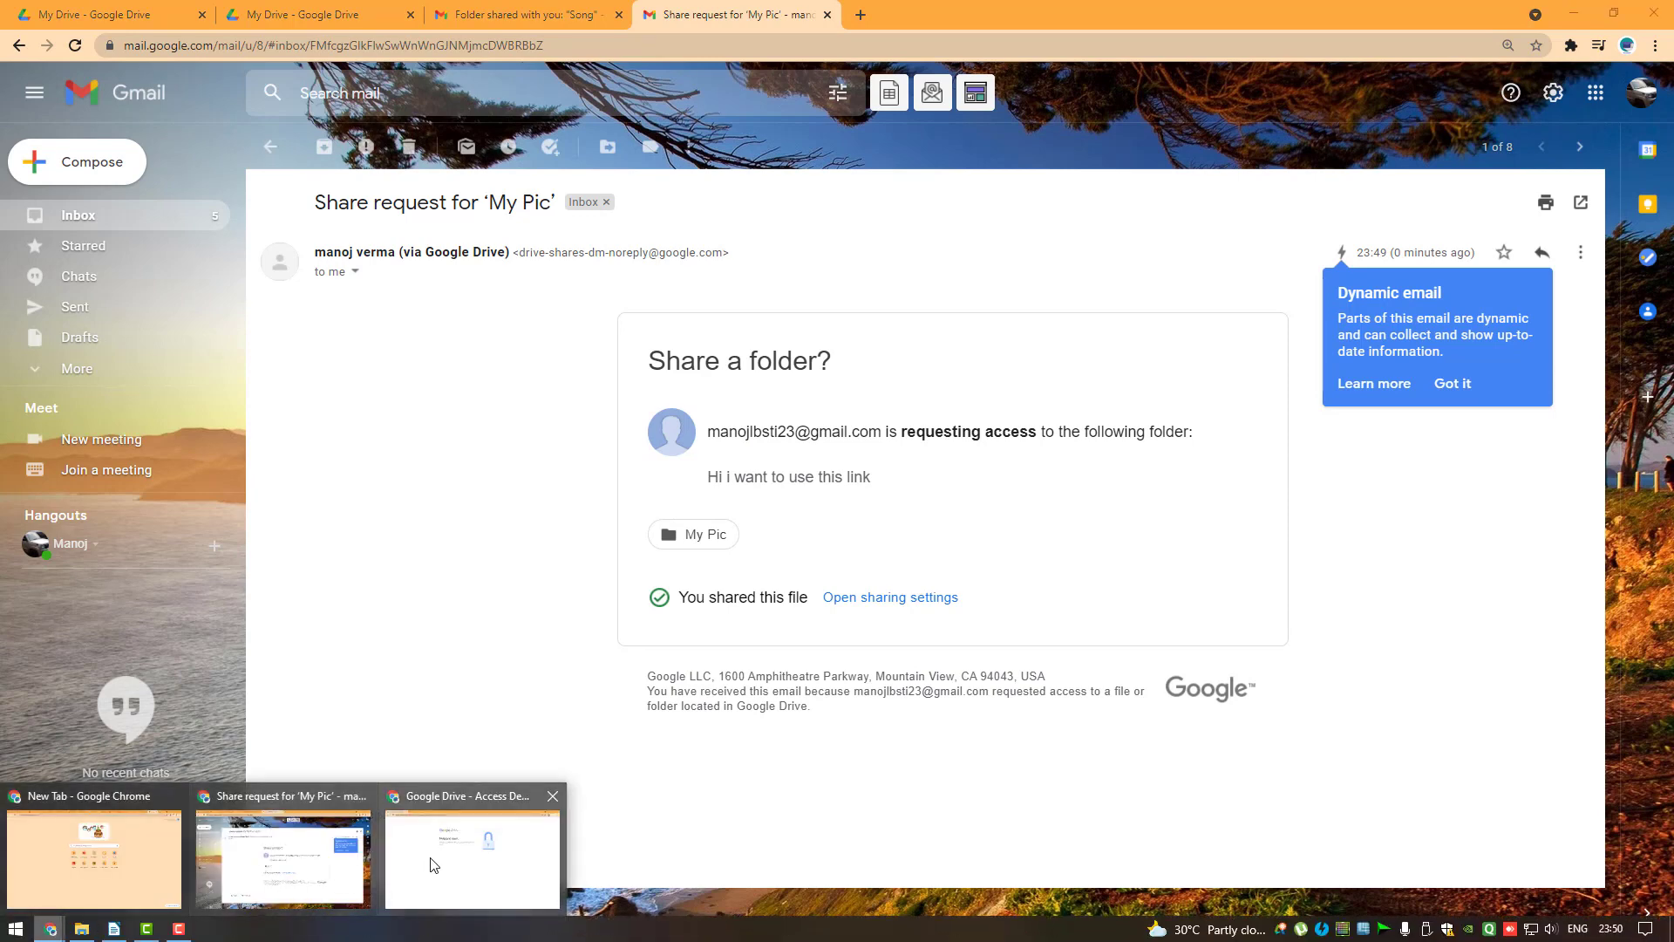
click(431, 859)
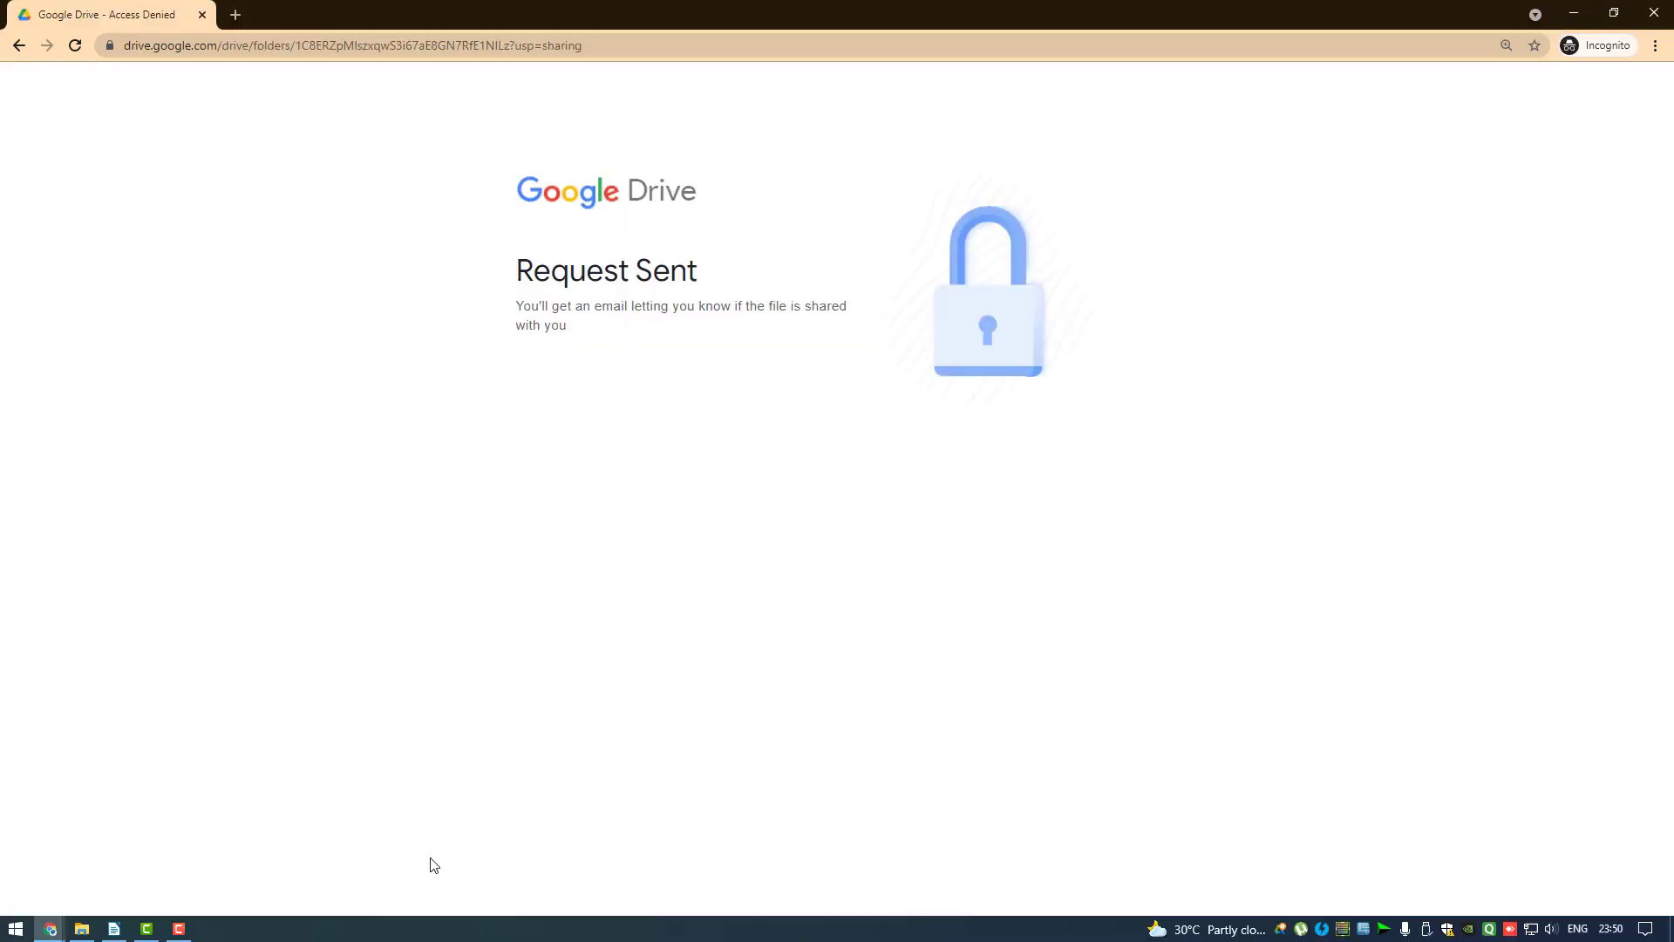
click(69, 39)
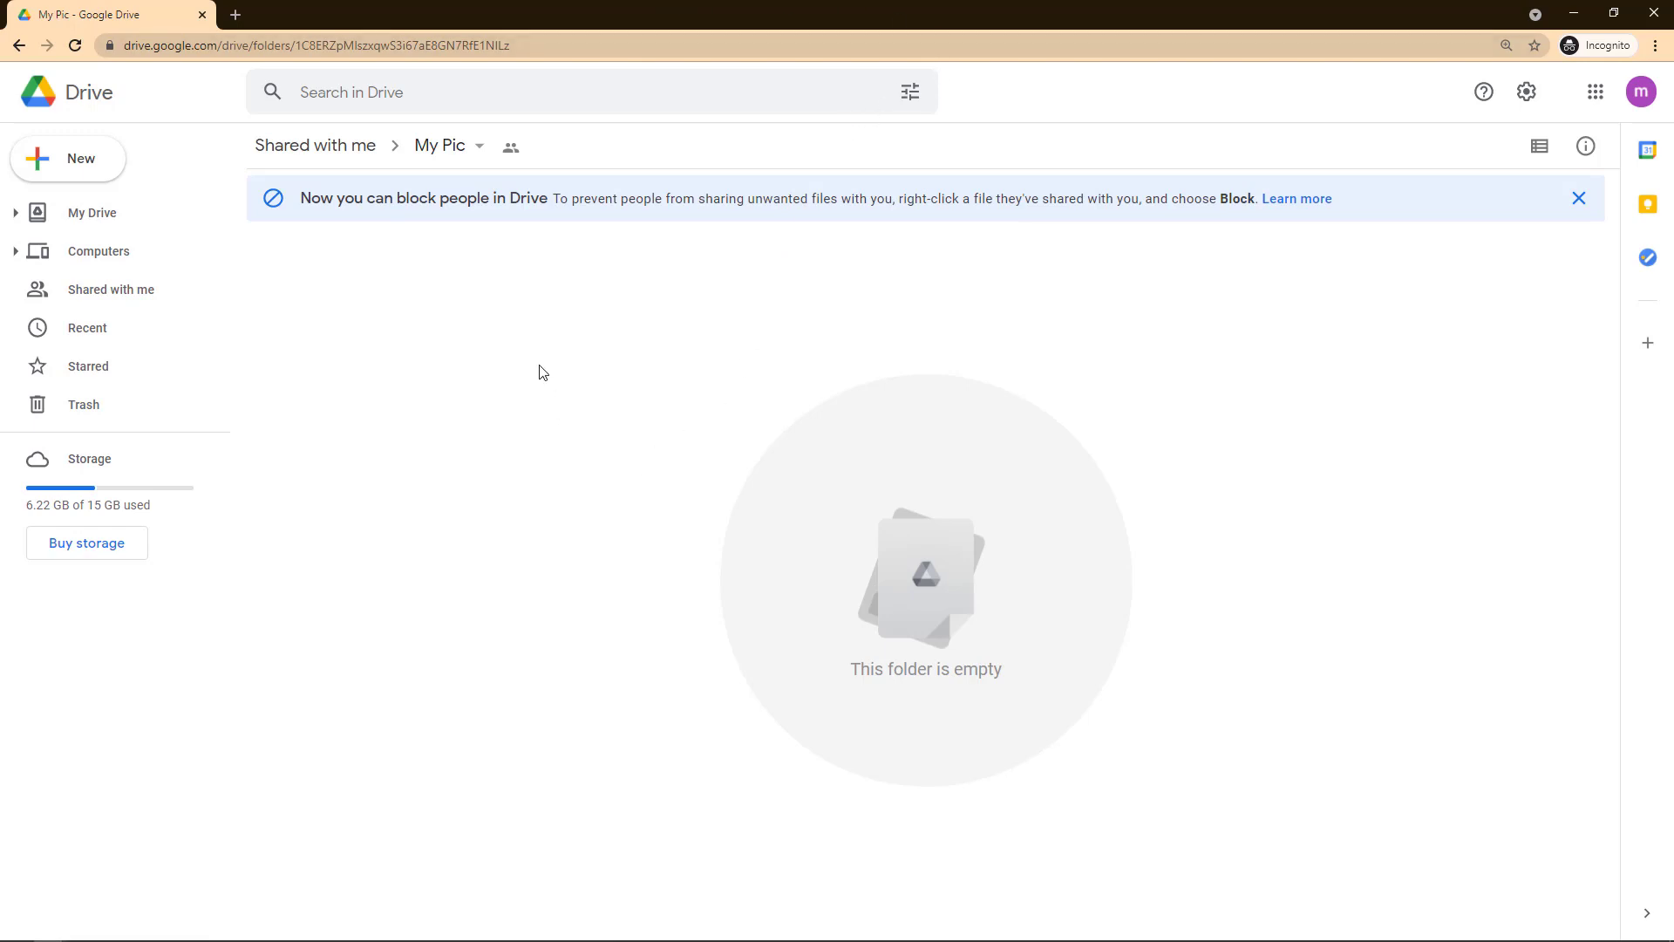
mouse_move(61, 931)
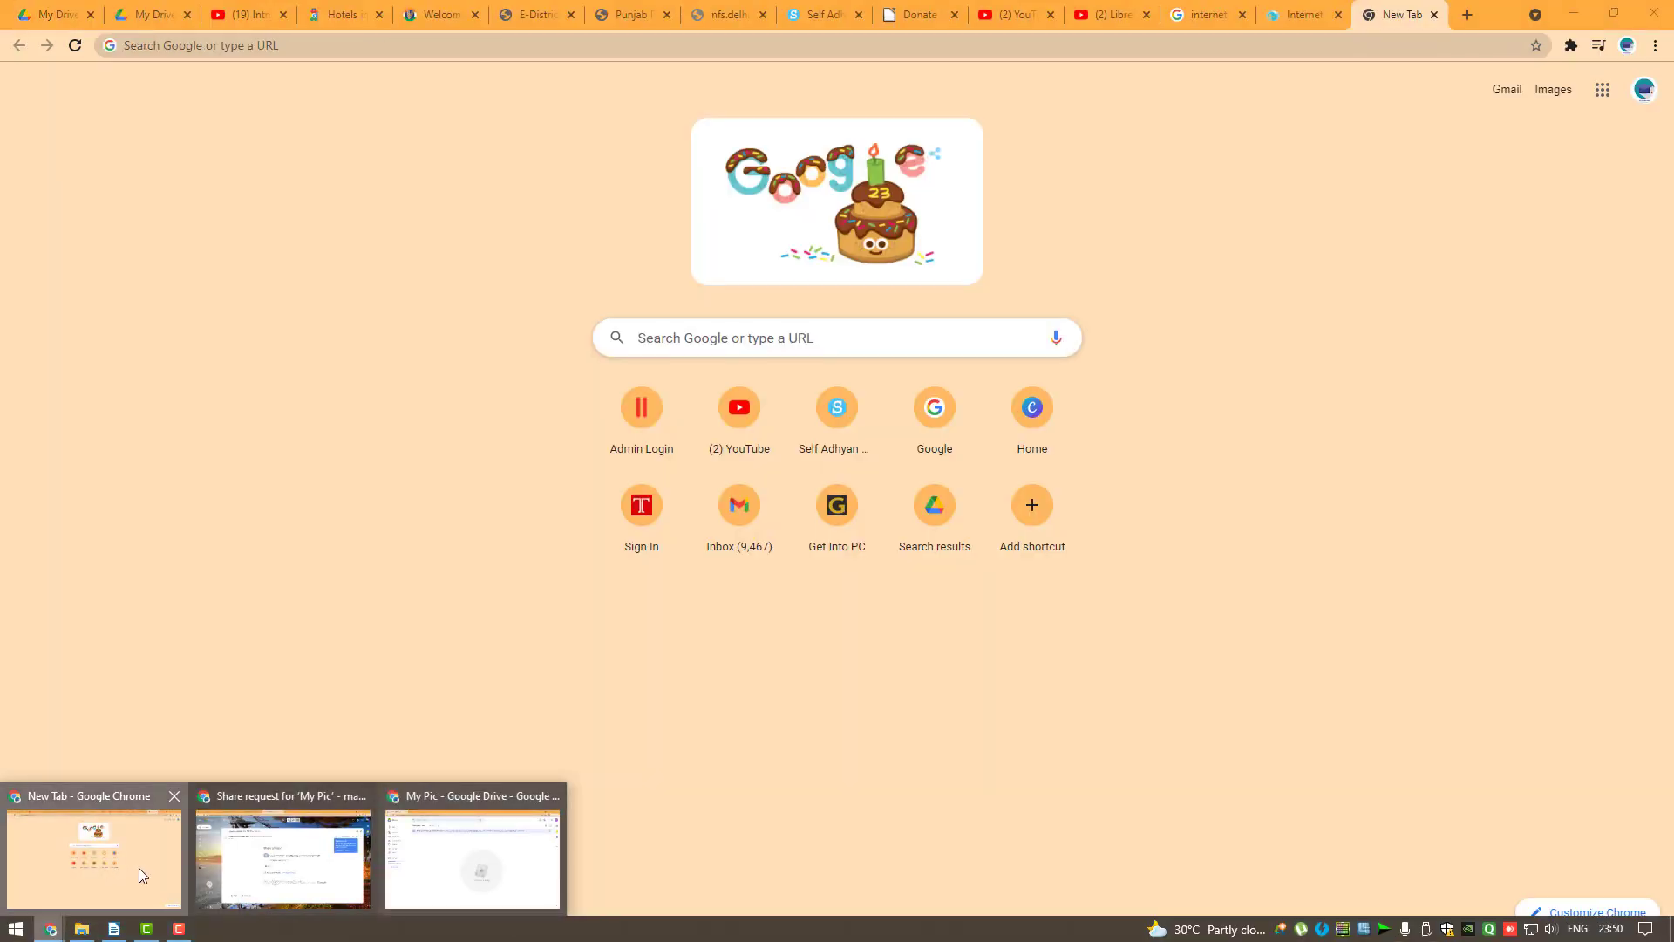
click(138, 866)
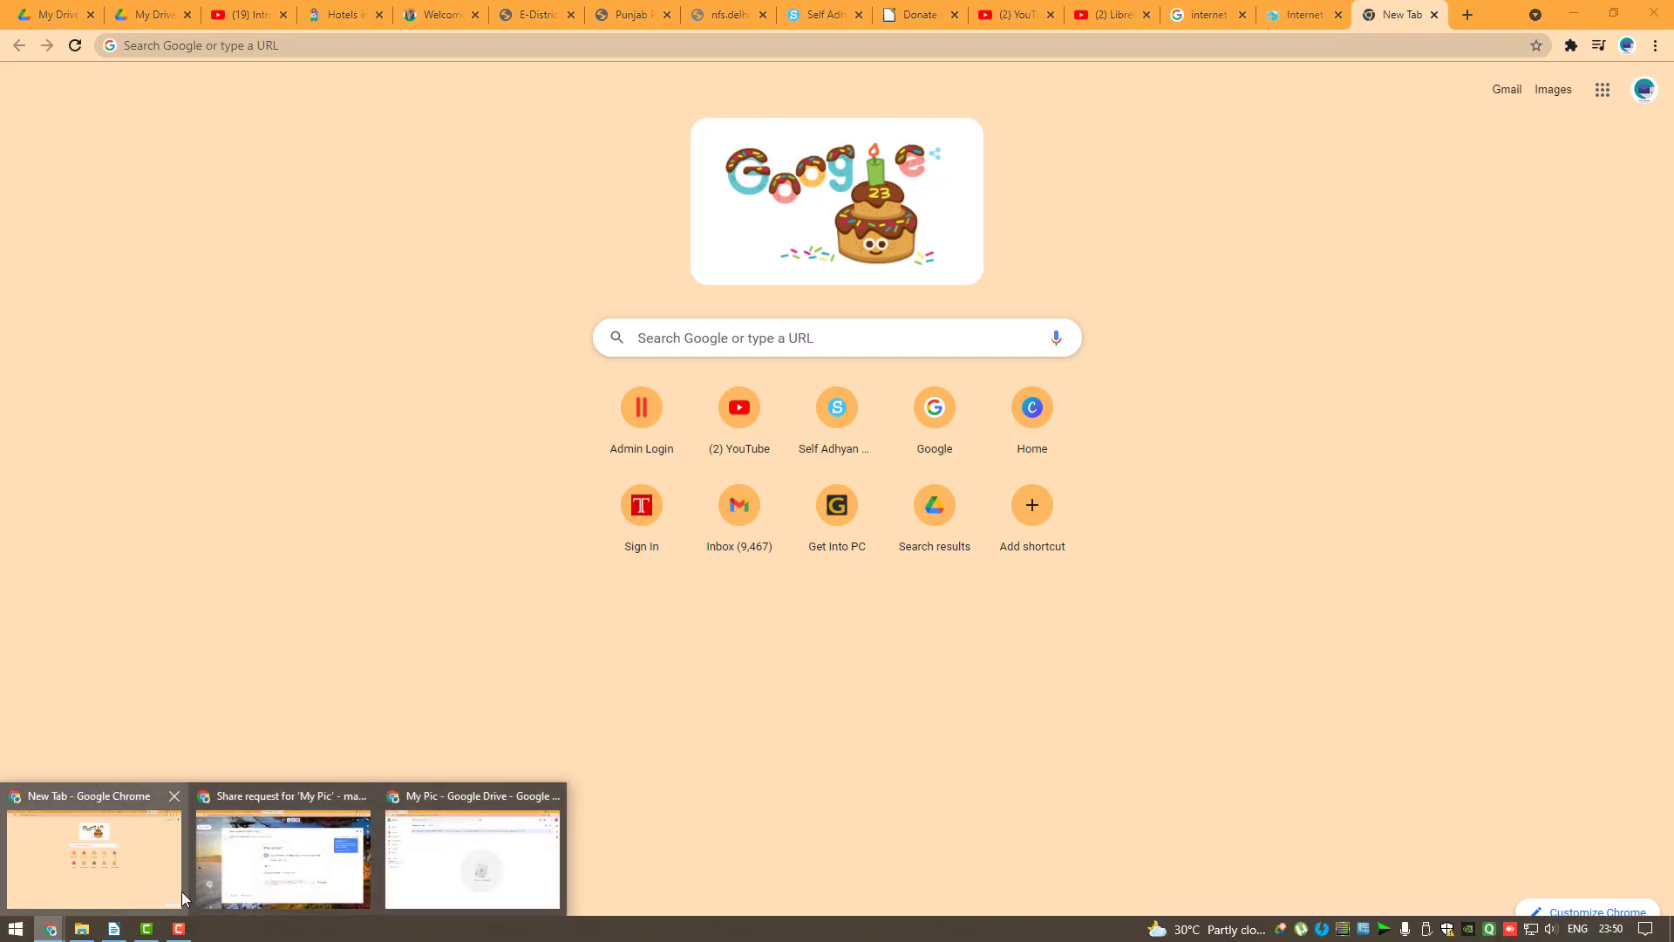
Return to the owner's My Drive tab listing the My Pic and Song folders.
click(290, 879)
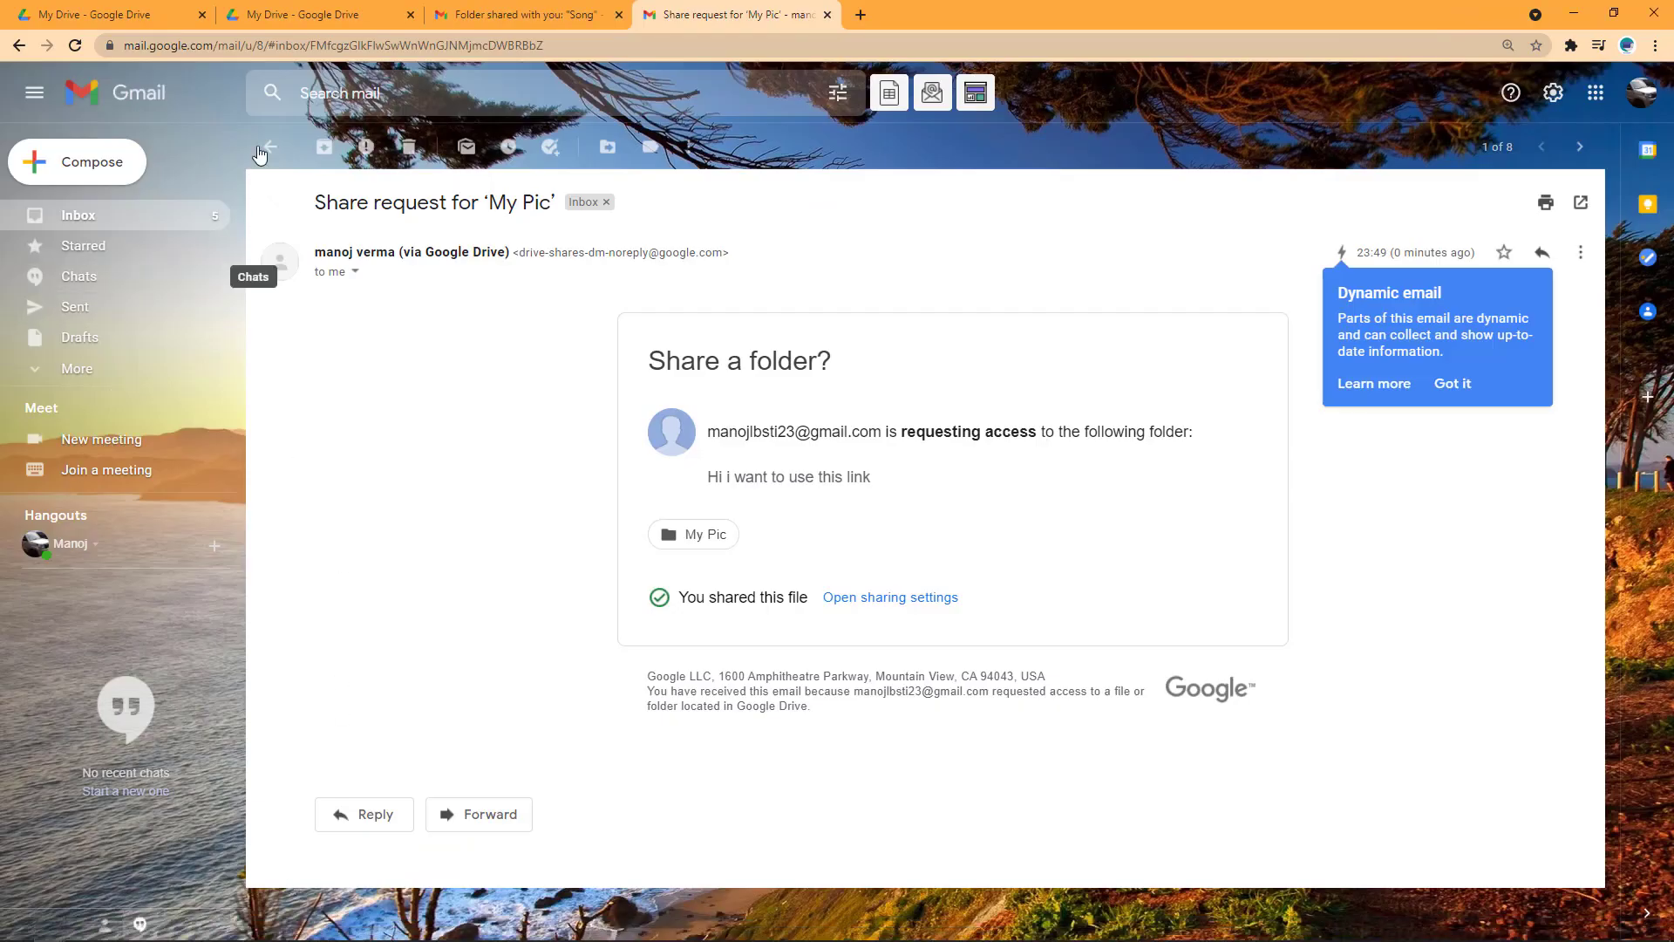
click(166, 12)
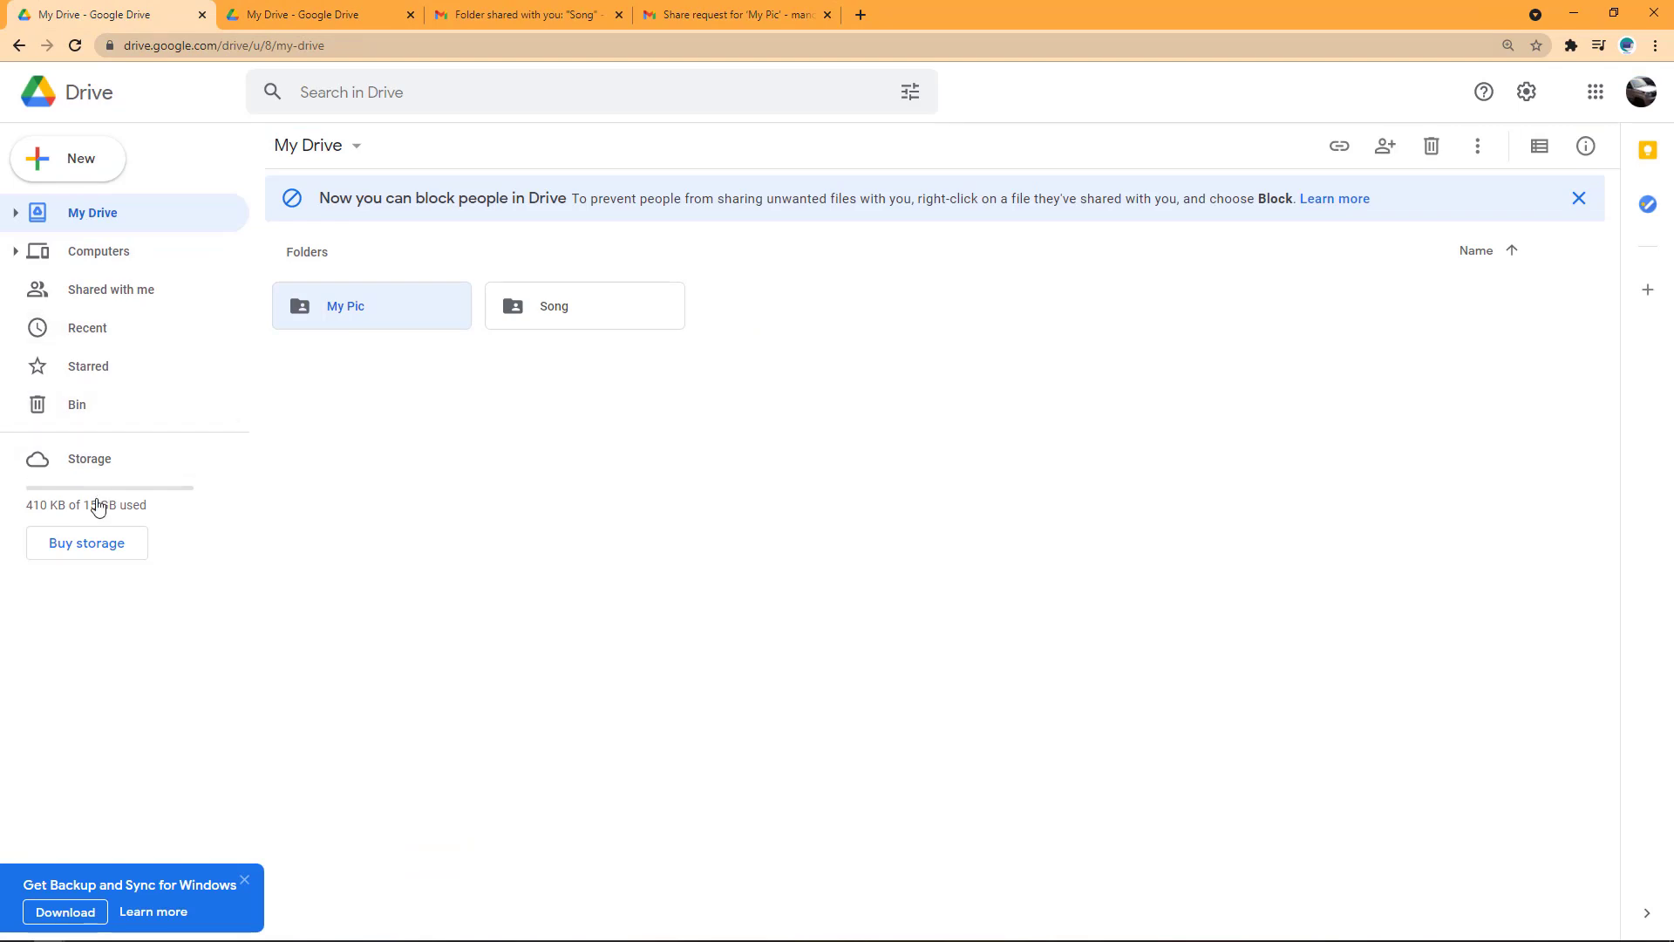